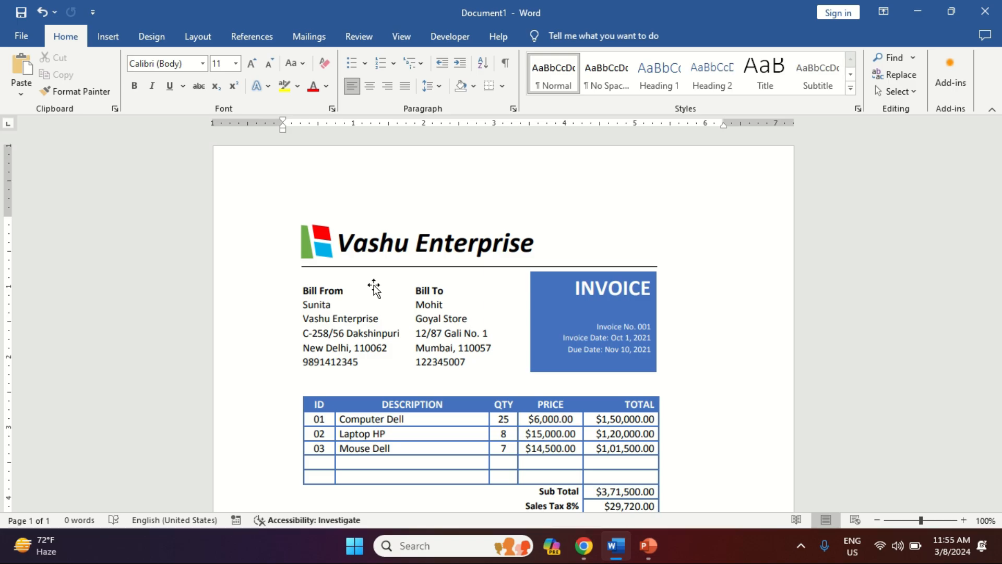
Step: Delete the sample invoice picture from the page
click(374, 288)
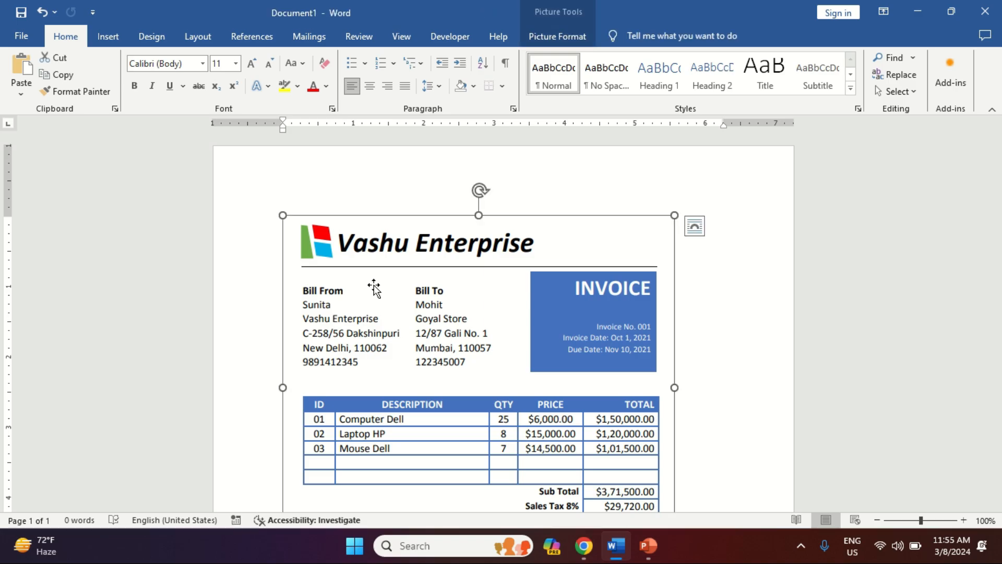
key(Delete)
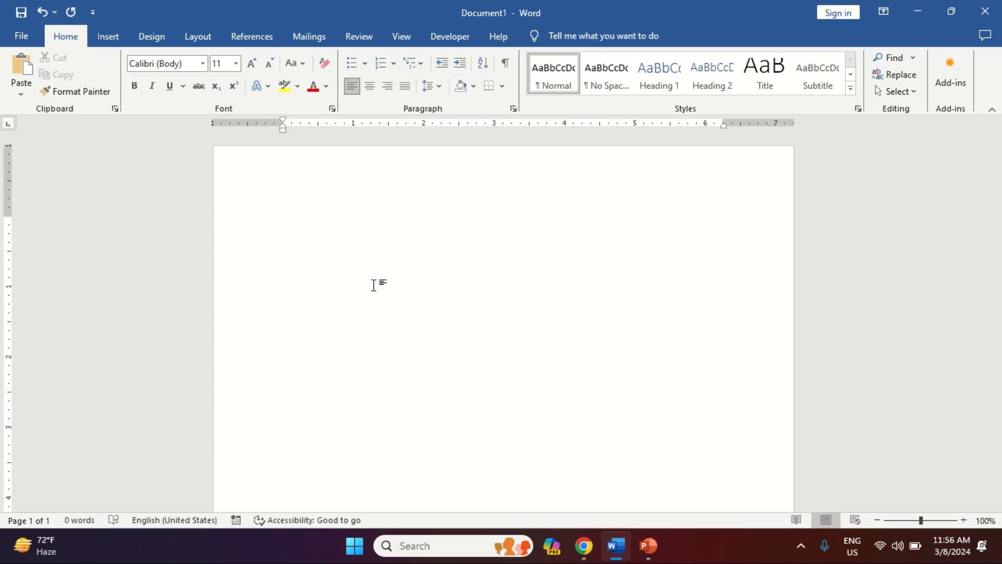
Step: Type 'Vashu Enterprise' with a horizontal rule beneath it using ---
text(Vashu Enterprise)
key(Return)
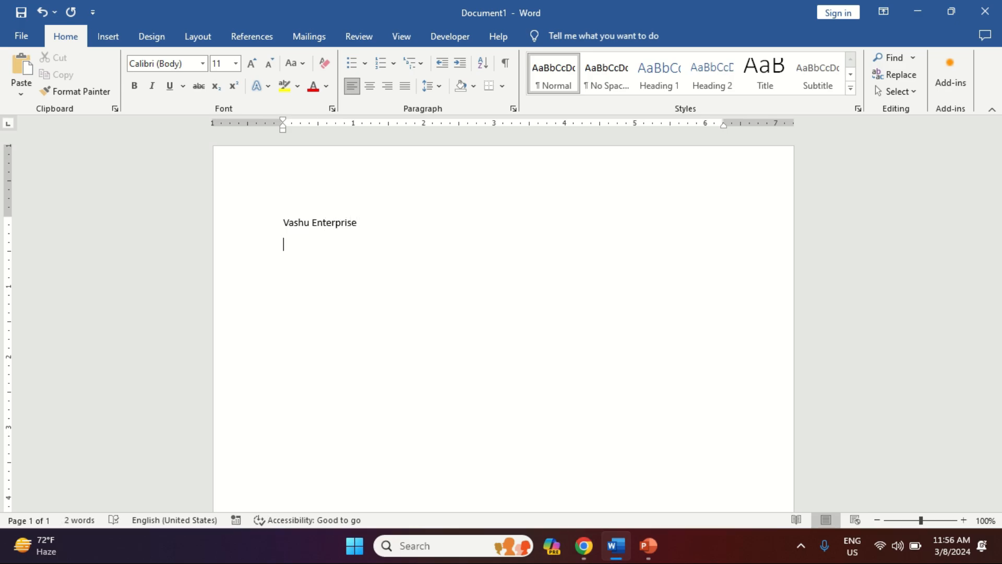
text(---)
key(Return)
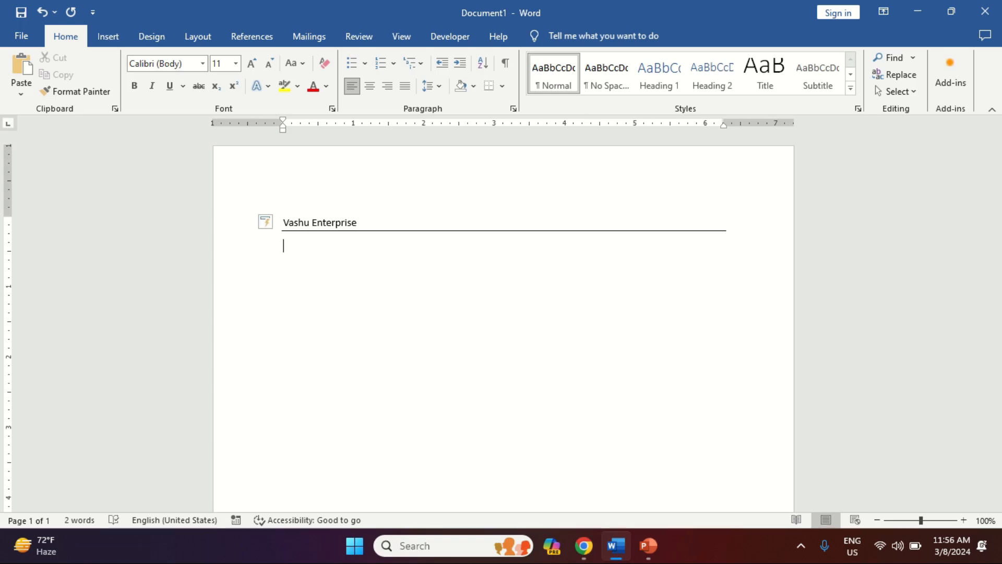
Step: Make the Vashu Enterprise heading bold italic 22 pt and indent it once
key(Up)
key(shift+Down)
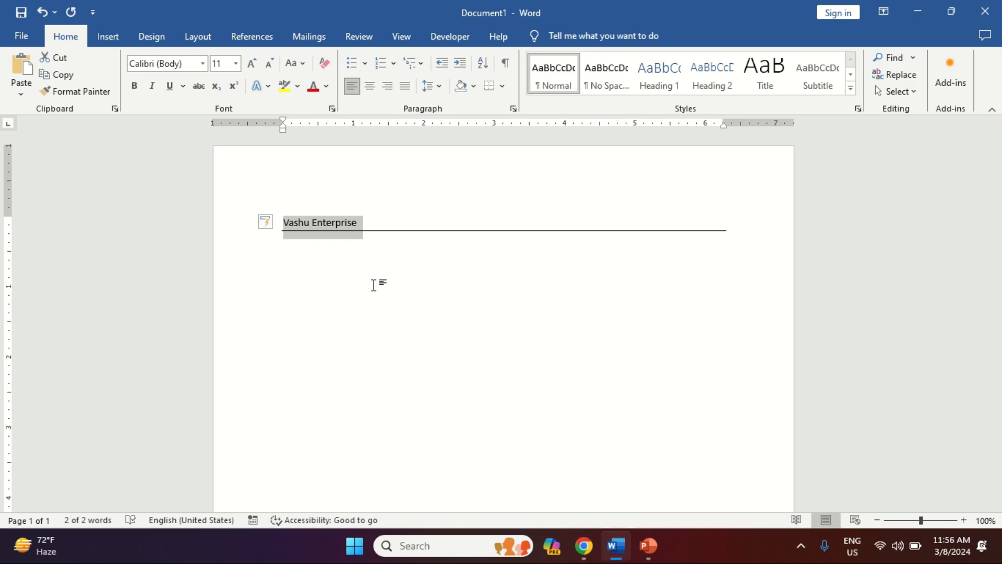
key(ctrl+shift+period)
key(ctrl+shift+period)
key(ctrl+shift+period)
key(ctrl+shift+period)
key(ctrl+shift+period)
key(ctrl+shift+period)
key(ctrl+b)
key(ctrl+i)
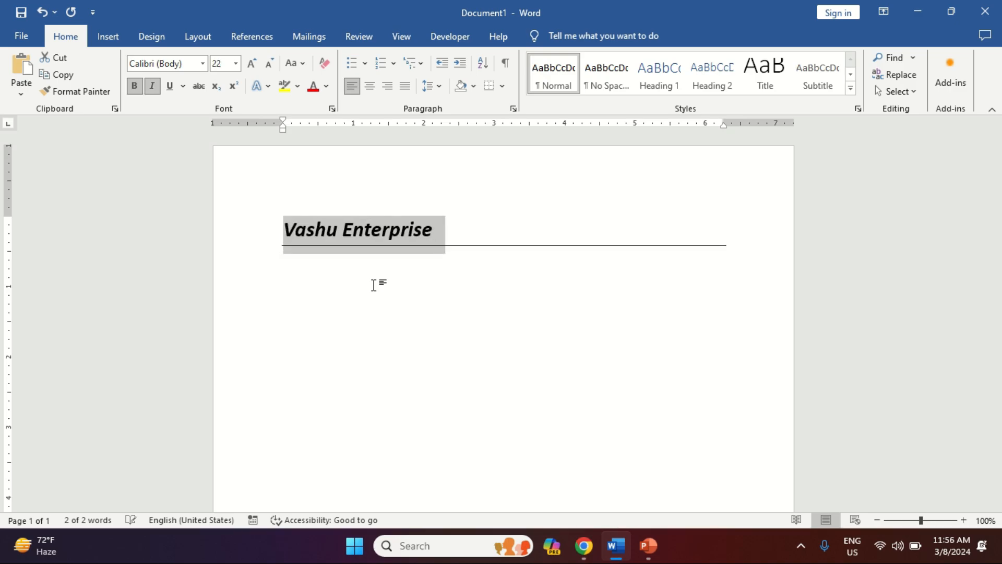
key(Left)
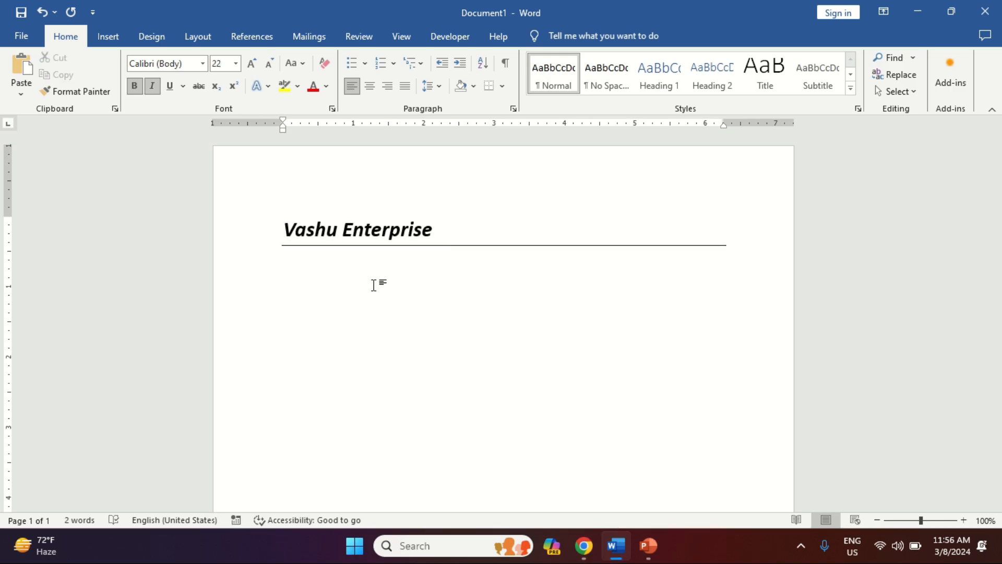
key(Tab)
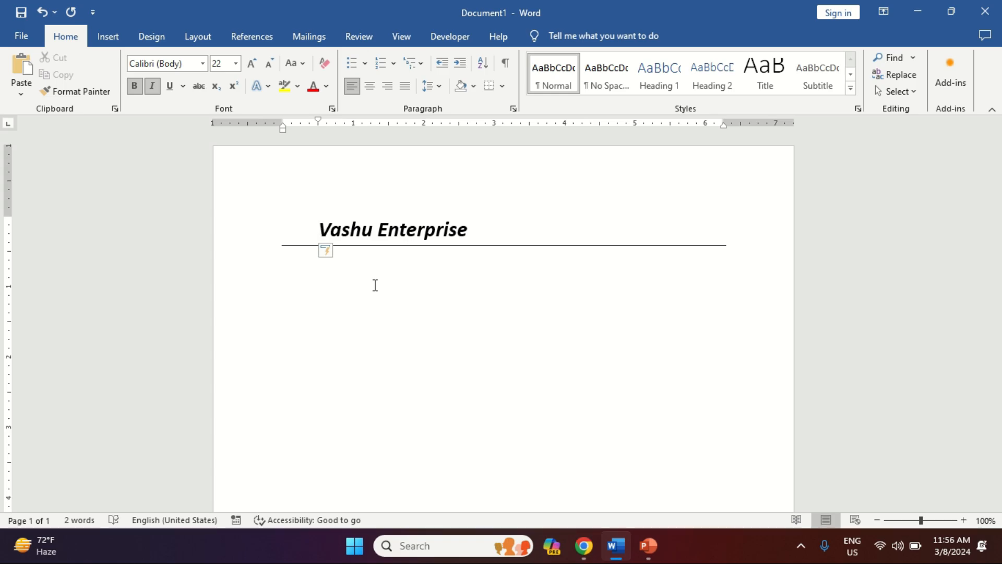
key(Tab)
key(ctrl+z)
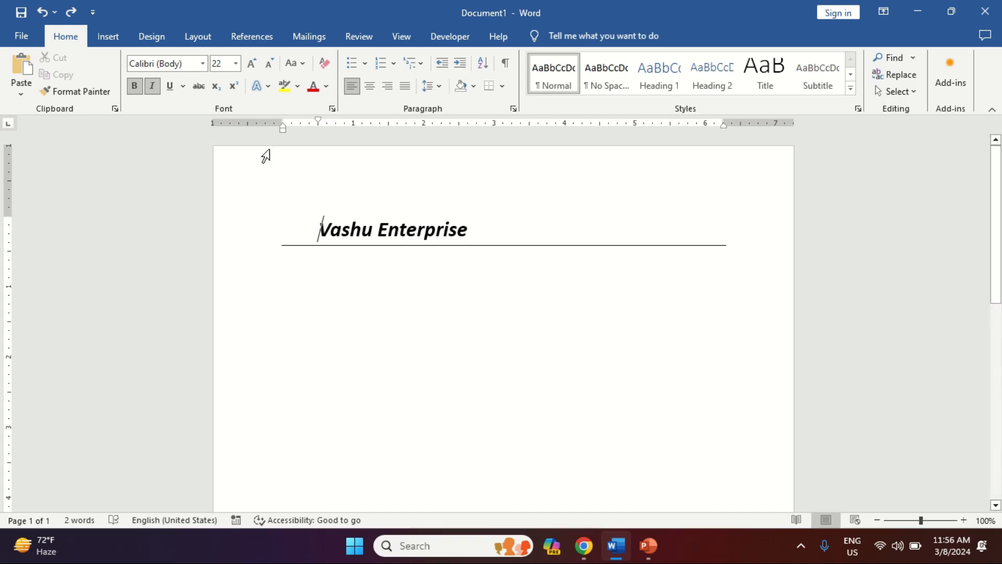
Step: Insert the analytics bar-chart icon and shrink it to 0.37 inches
click(113, 41)
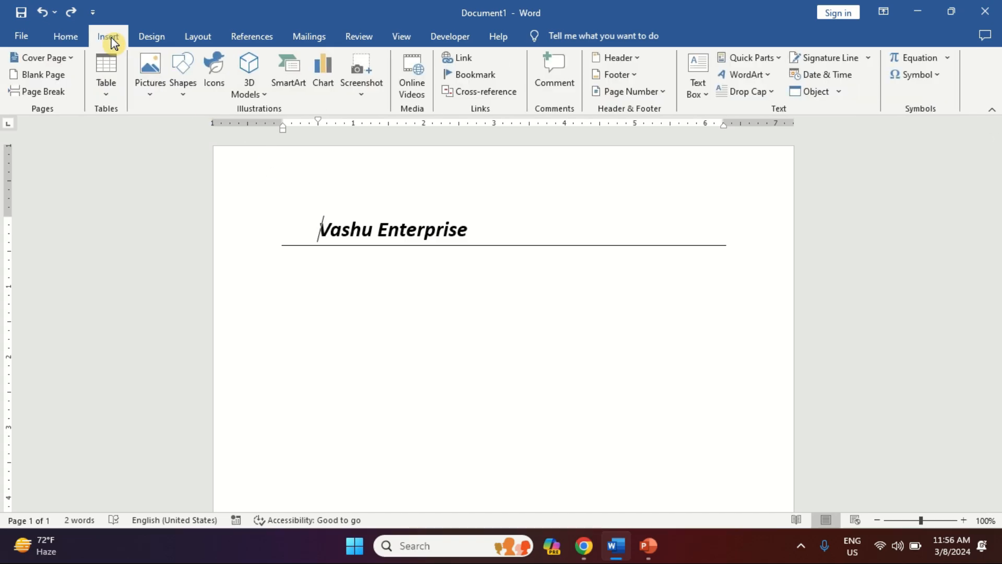
click(218, 67)
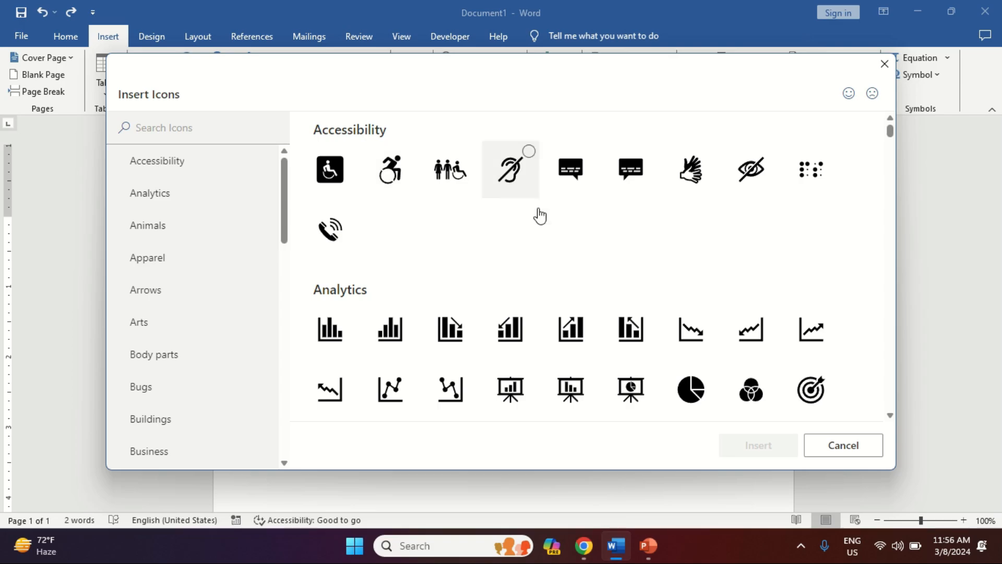
click(572, 339)
click(755, 456)
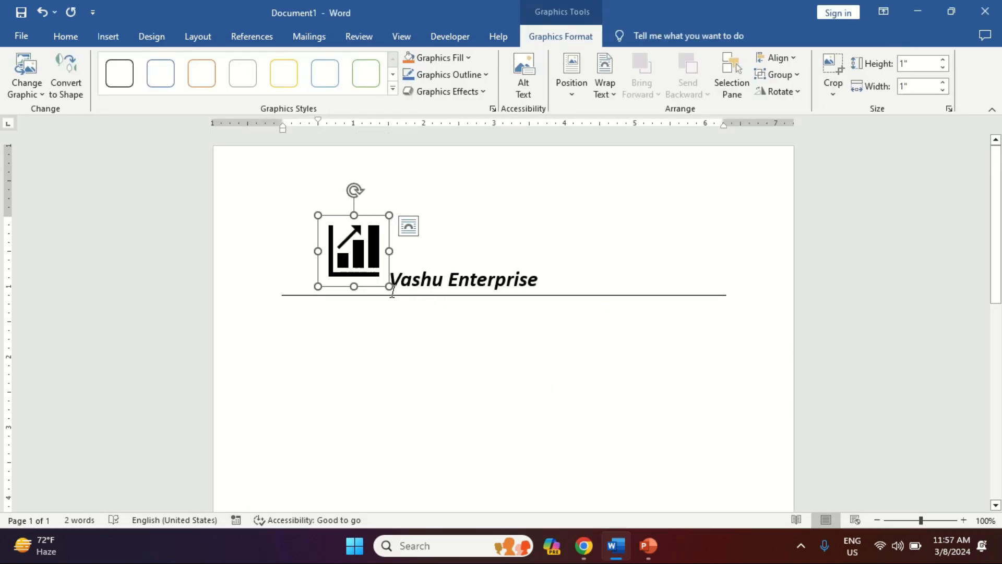
drag(388, 286, 332, 271)
drag(334, 229, 342, 230)
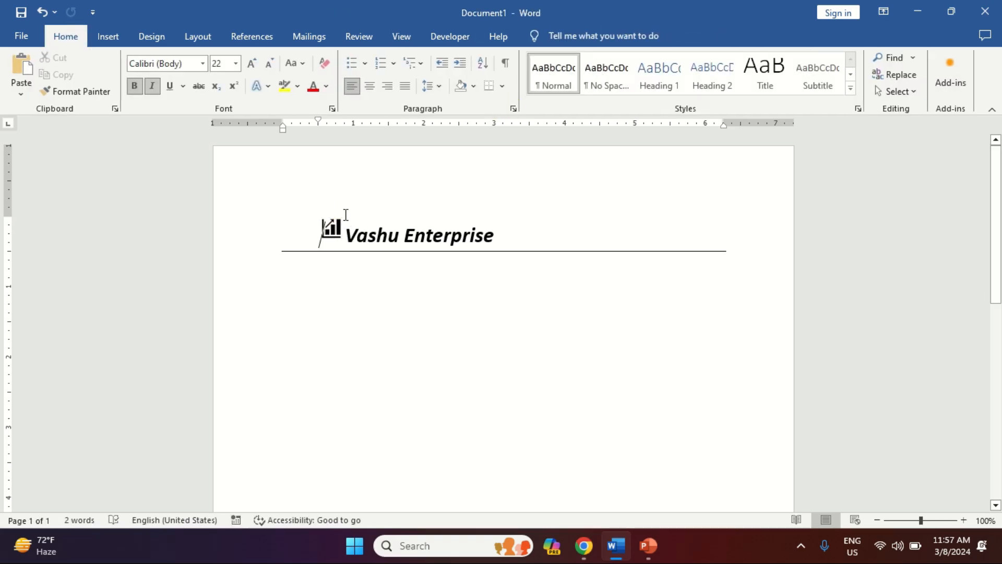
Step: Set the chart icon to In Front of Text and move it to the left margin
click(334, 229)
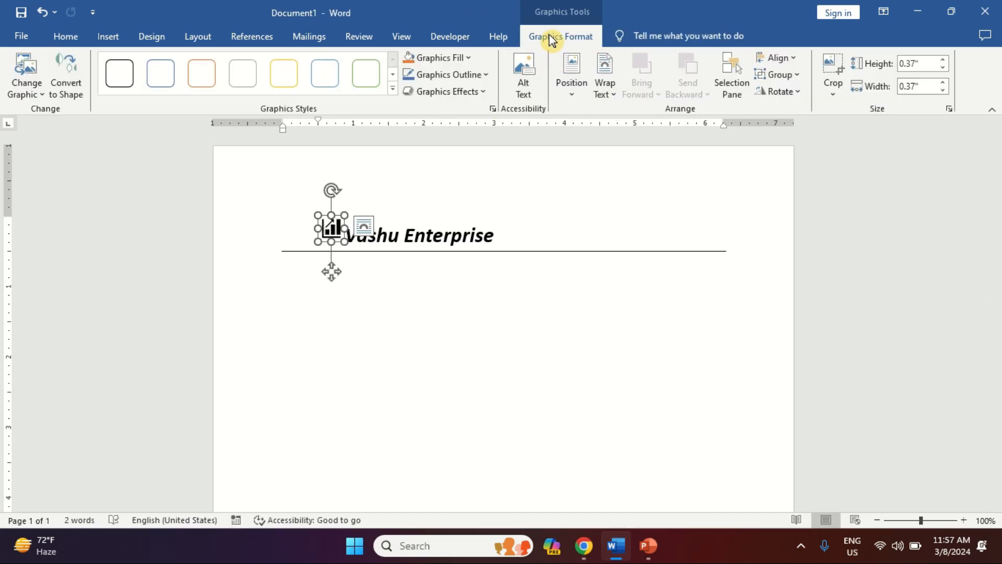
click(608, 94)
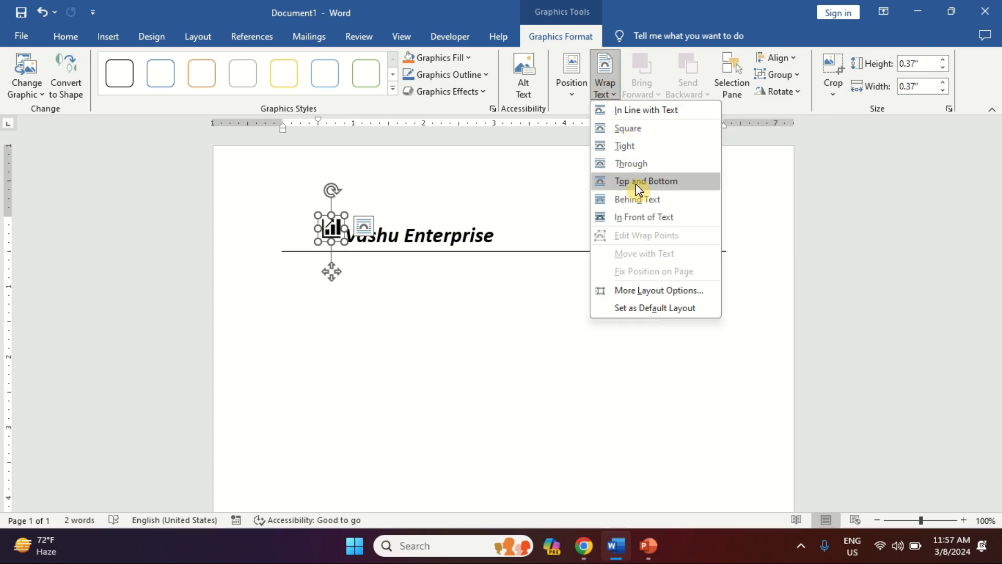
click(642, 218)
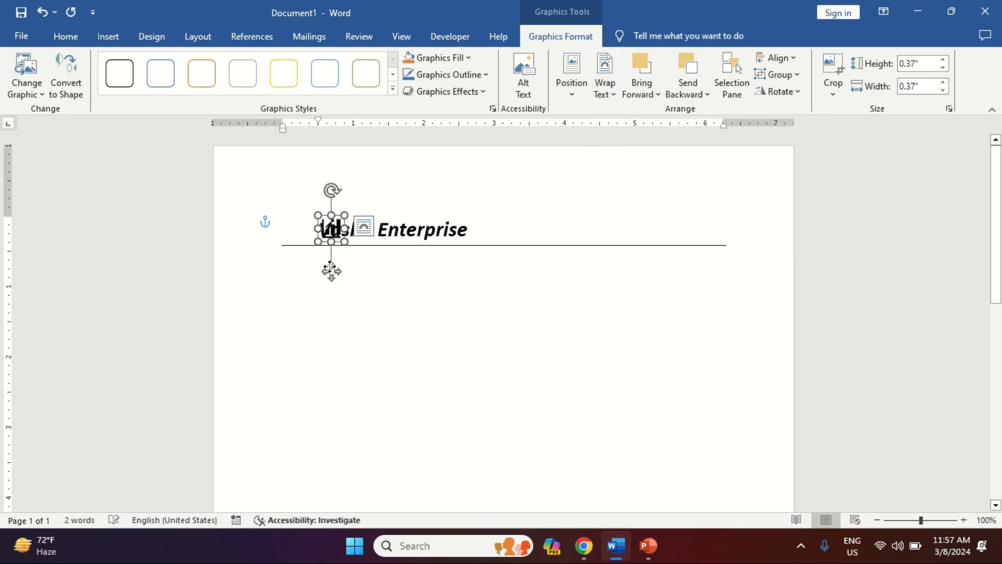
drag(331, 271, 299, 271)
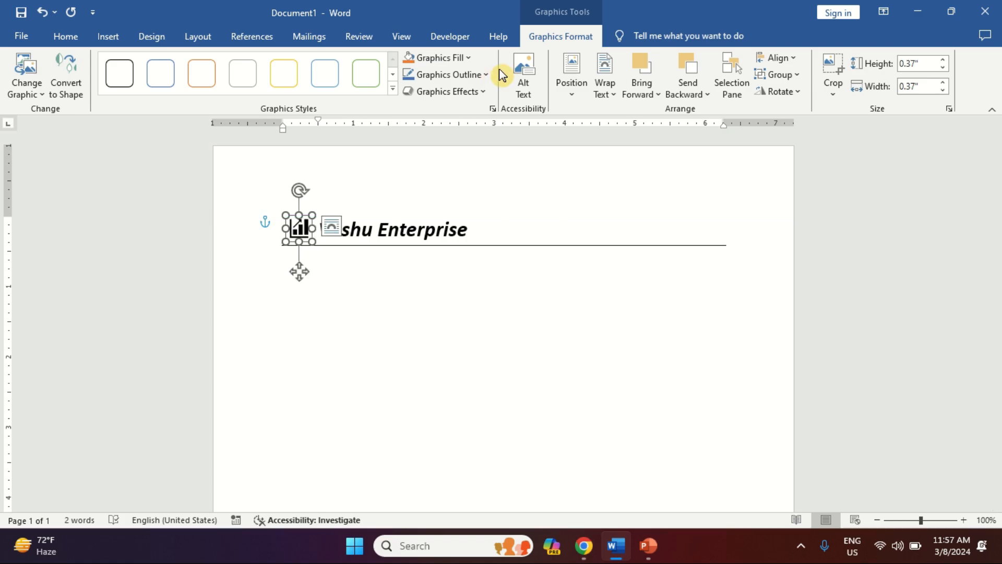
Step: Fill the chart icon red and place the cursor below the rule
click(464, 61)
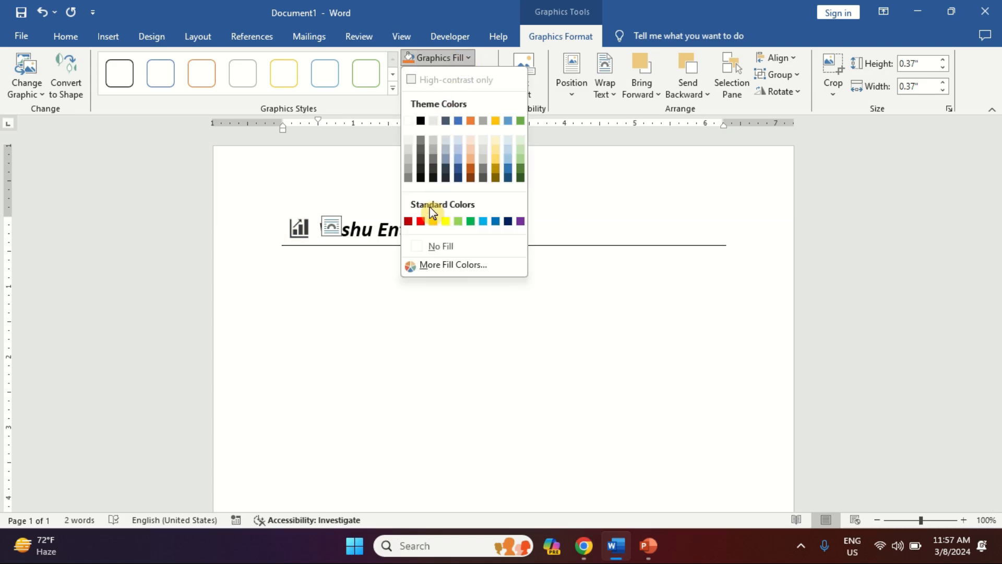
click(420, 222)
click(343, 418)
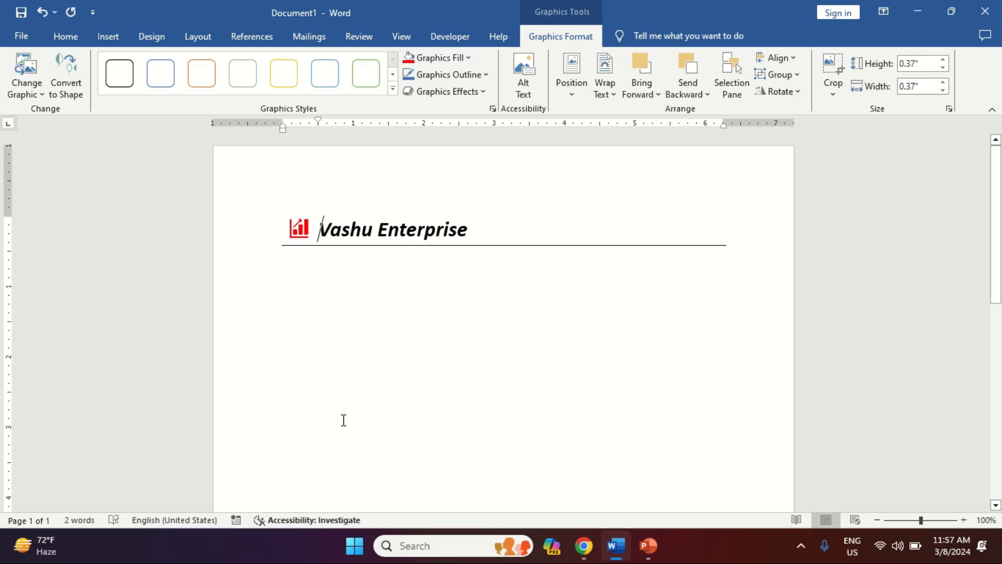
click(344, 420)
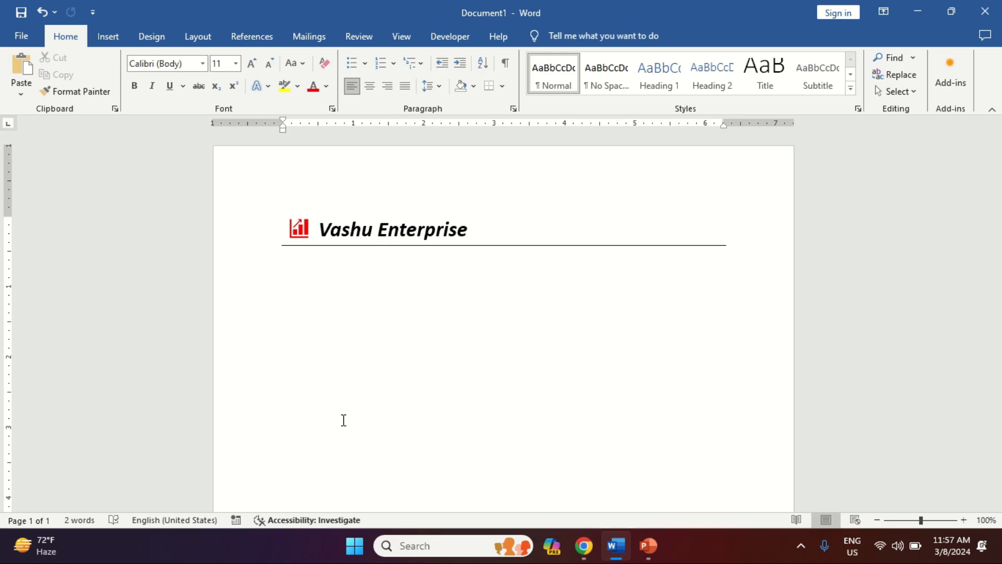
Step: Type the Bill From and Bill To headings with each party's name and company lines
text(Bill From)
key(Tab)
text(Bill To)
key(Return)
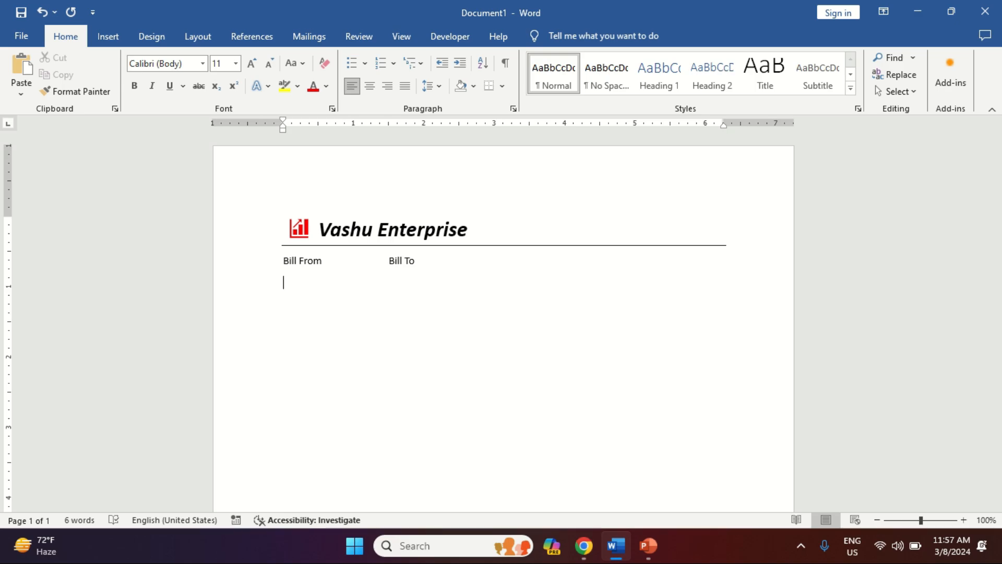
text(Vashu Ente)
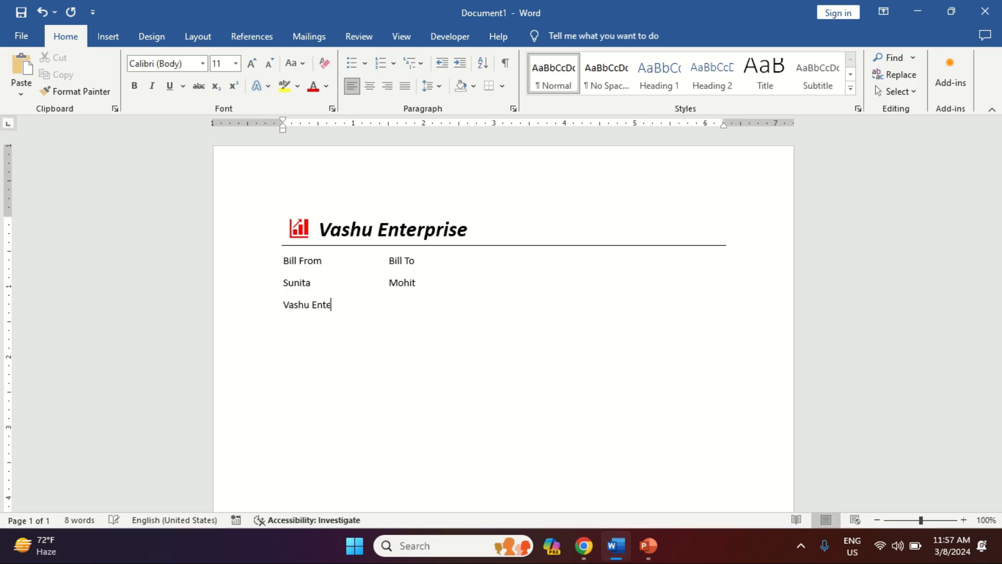
text(rprise)
key(Tab)
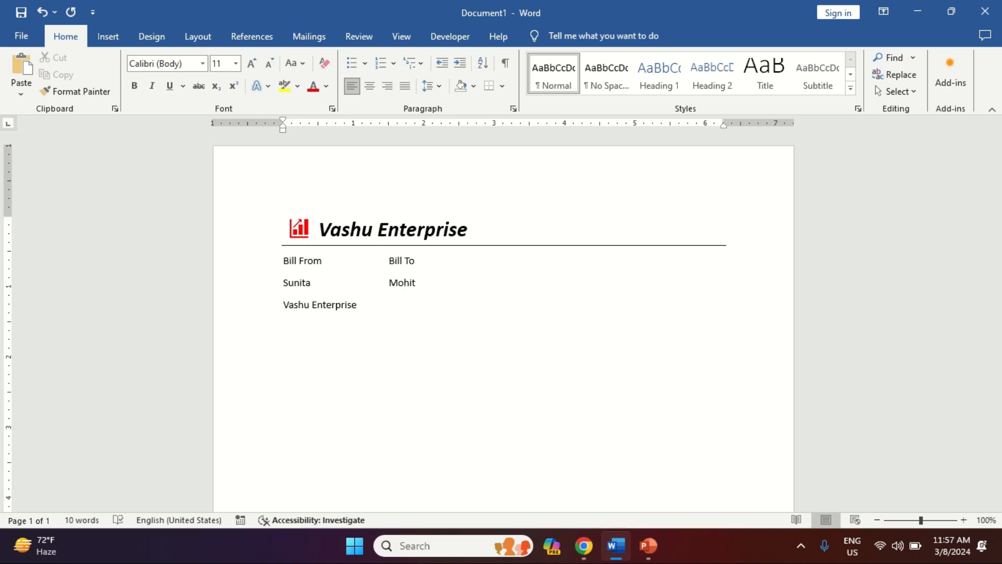
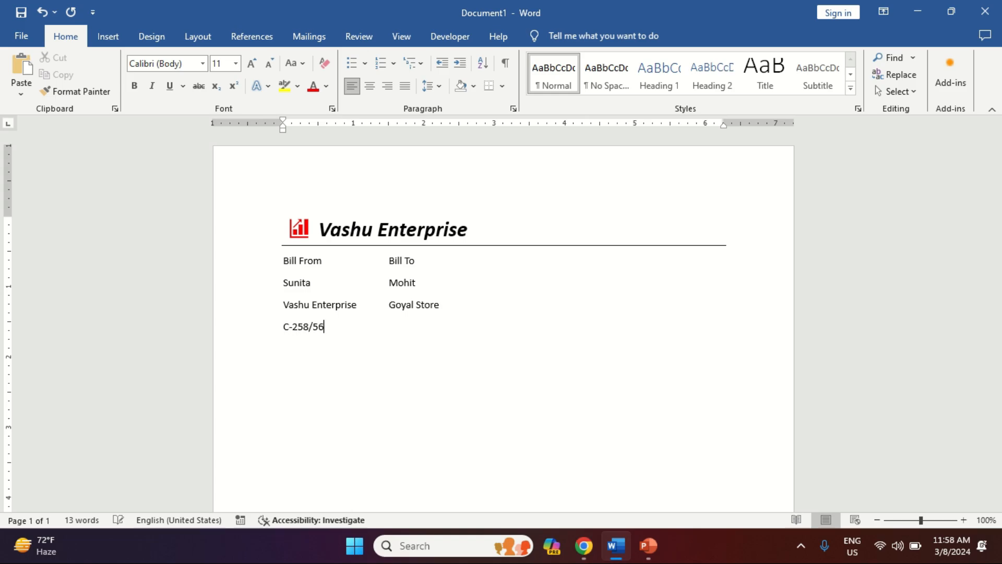
Step: Tab the Bill To heading and recipient lines over into the second column
key(Up)
key(Up)
key(Up)
key(Tab)
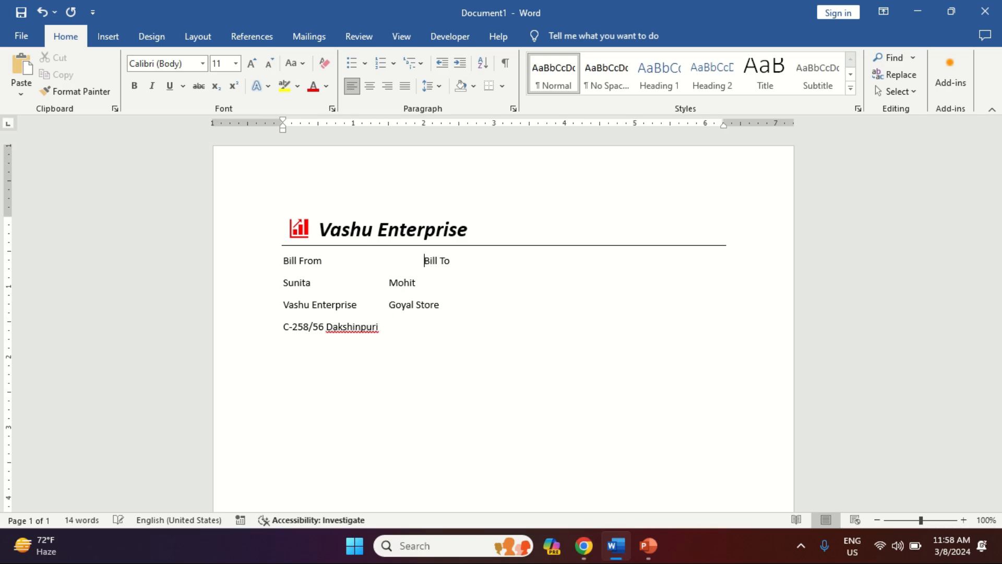
click(389, 282)
key(Tab)
click(389, 304)
key(Tab)
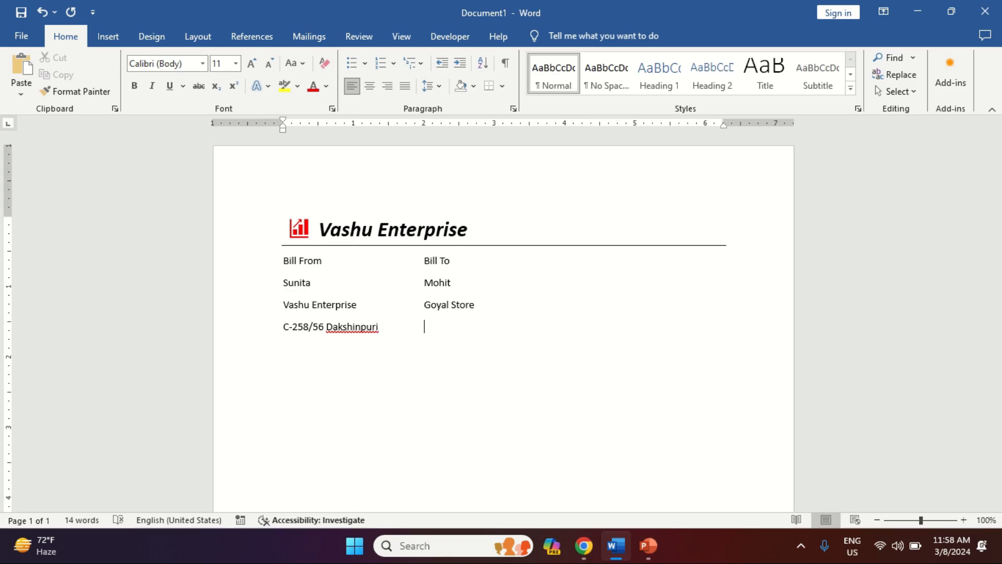
Step: Add the street address, city with postcode and phone number lines for both parties
key(Return)
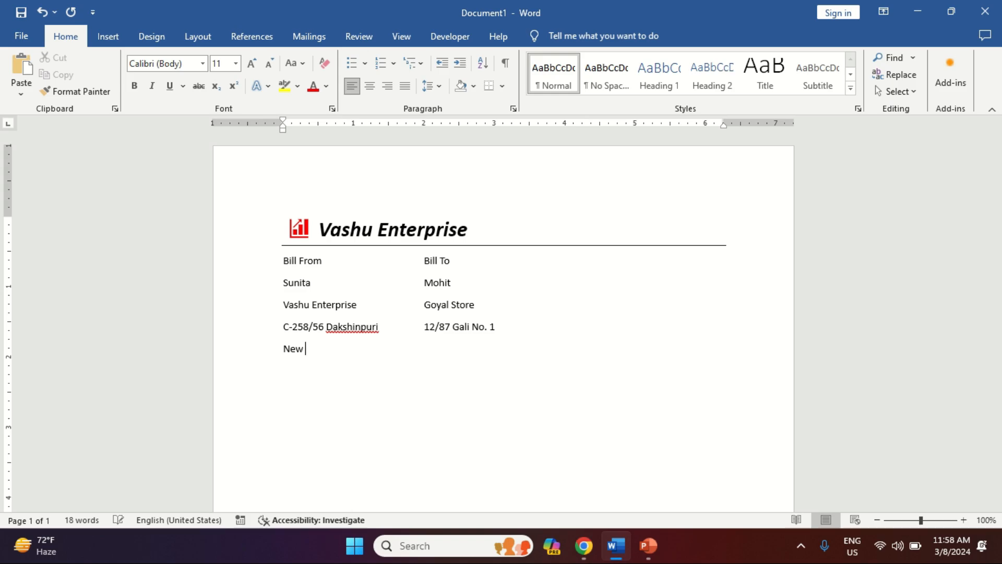
key(Tab)
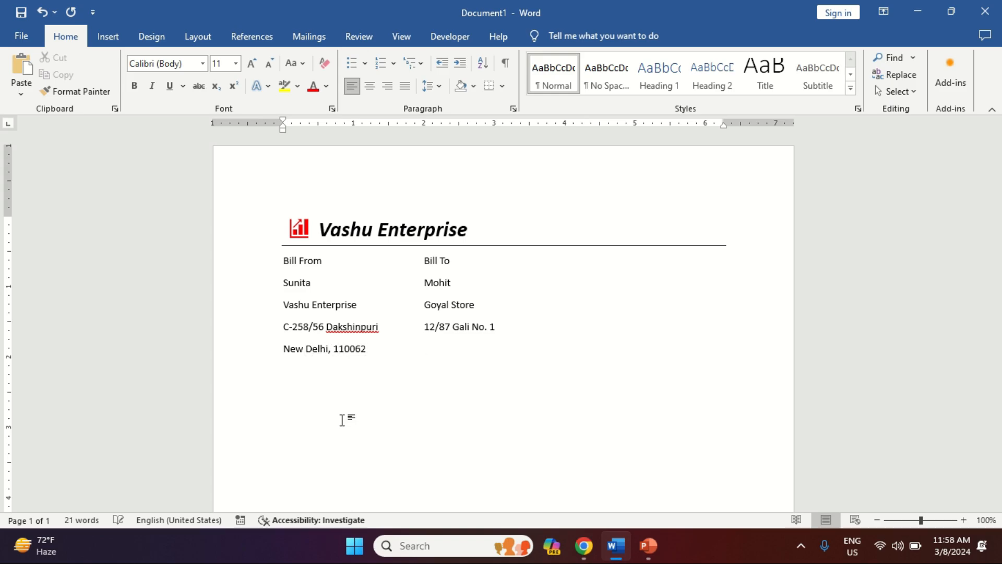
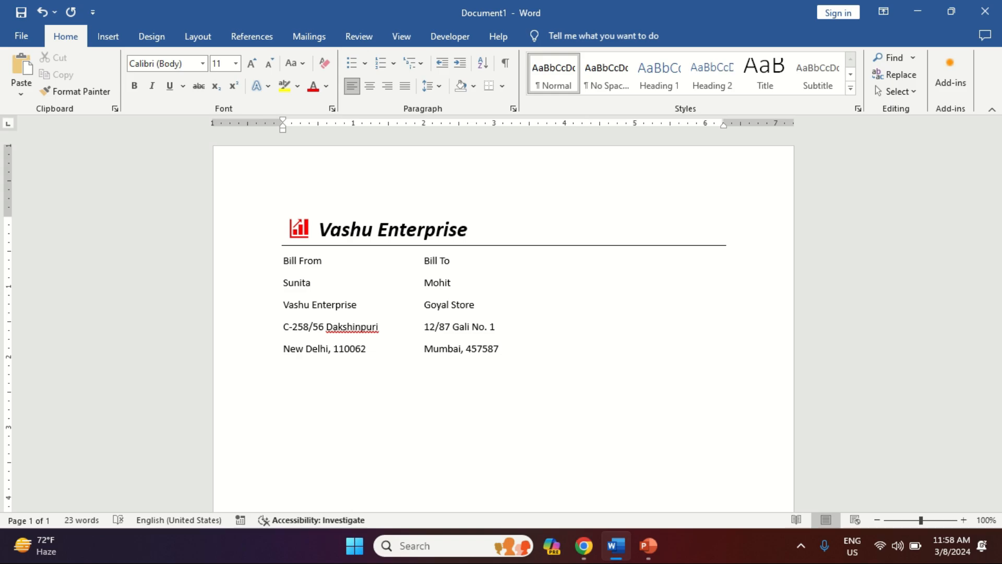
key(BackSpace)
key(Tab)
key(Tab)
key(Tab)
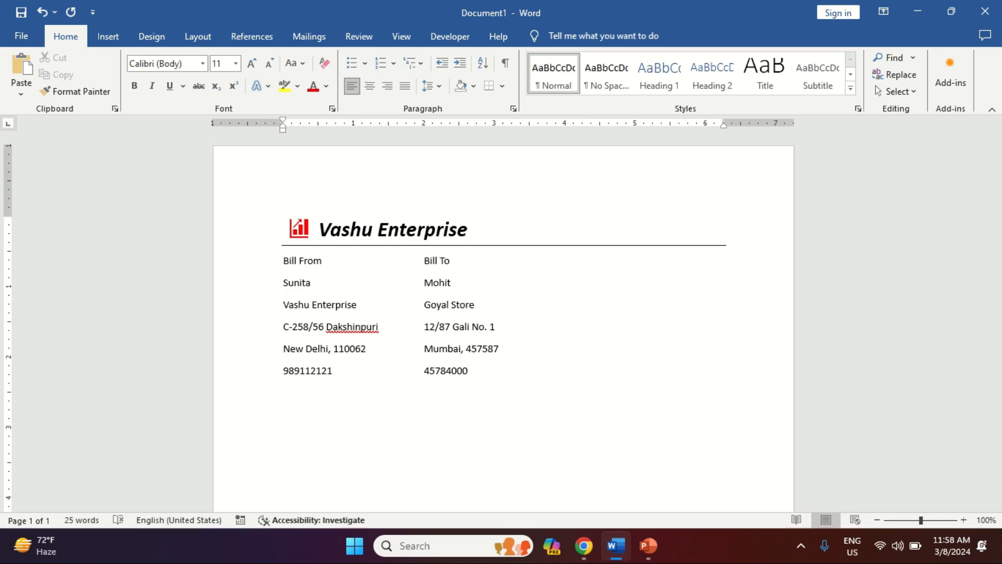
key(Up)
key(Up)
key(Up)
key(Up)
key(Home)
Step: Remove the extra space after each billing detail line
key(shift+Down)
key(shift+Down)
key(shift+Down)
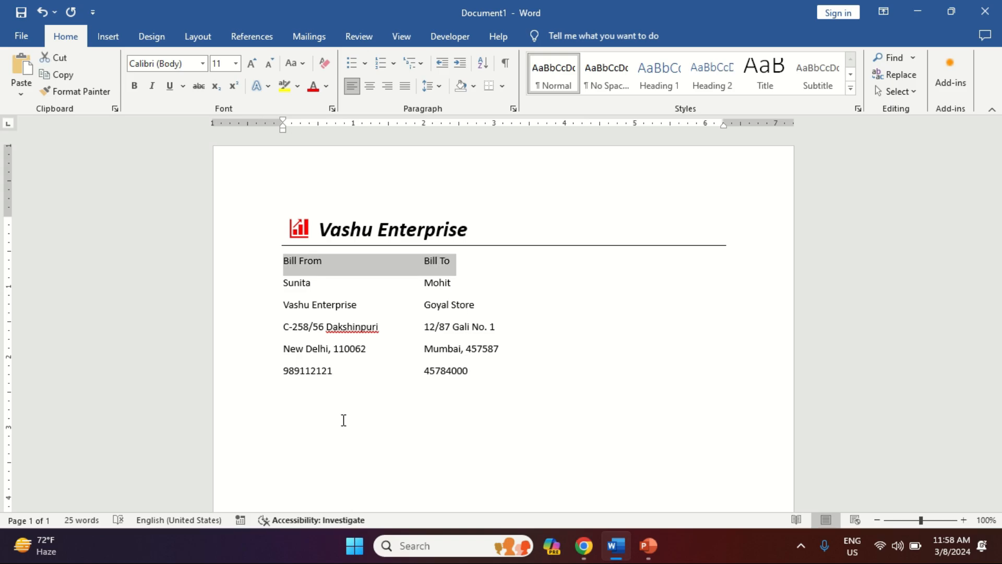
key(shift+Down)
key(shift+Down)
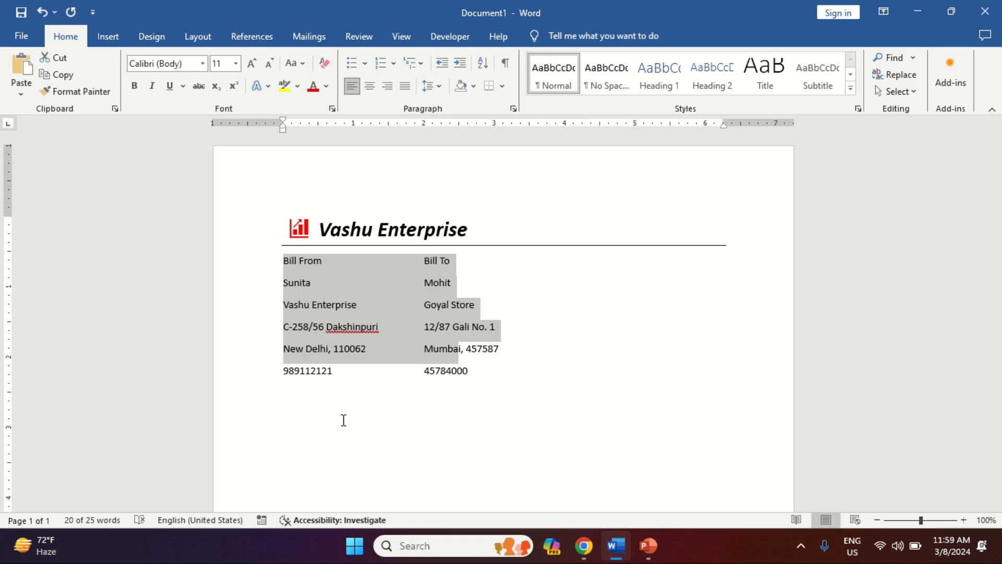
key(alt+h)
key(k)
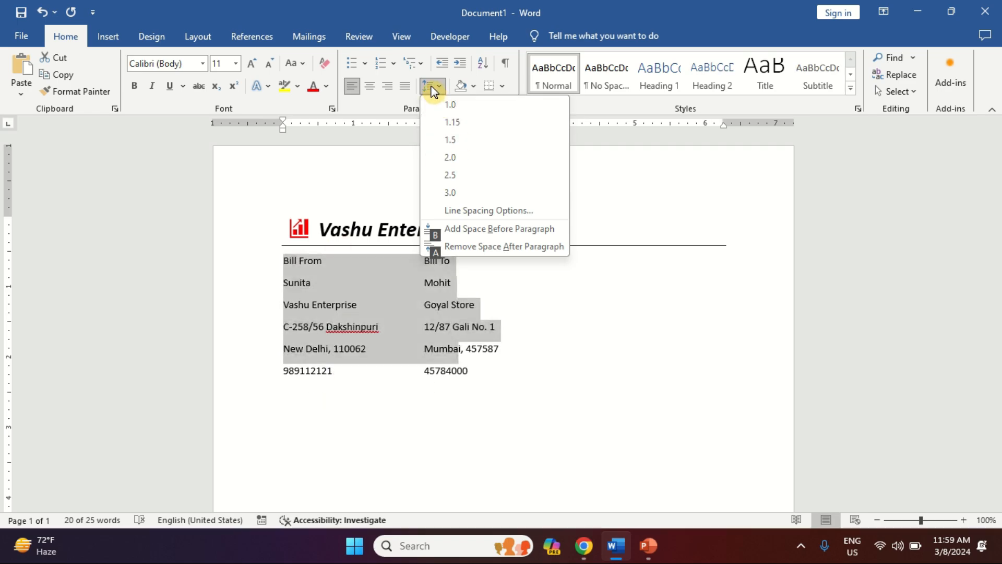
click(473, 246)
Step: Bold the Bill From / Bill To header and set the billing text to 16 pt
key(Up)
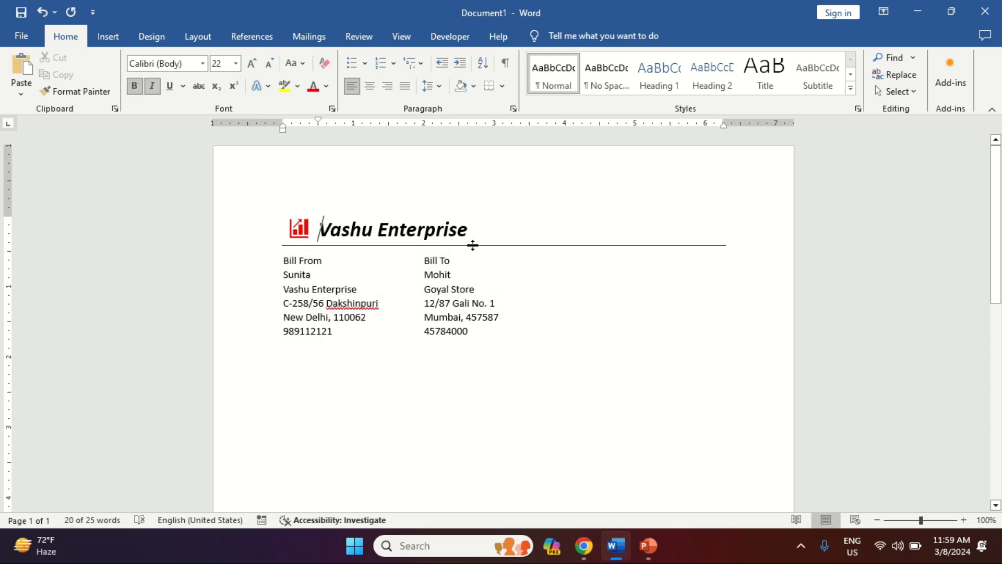
key(Down)
key(shift+End)
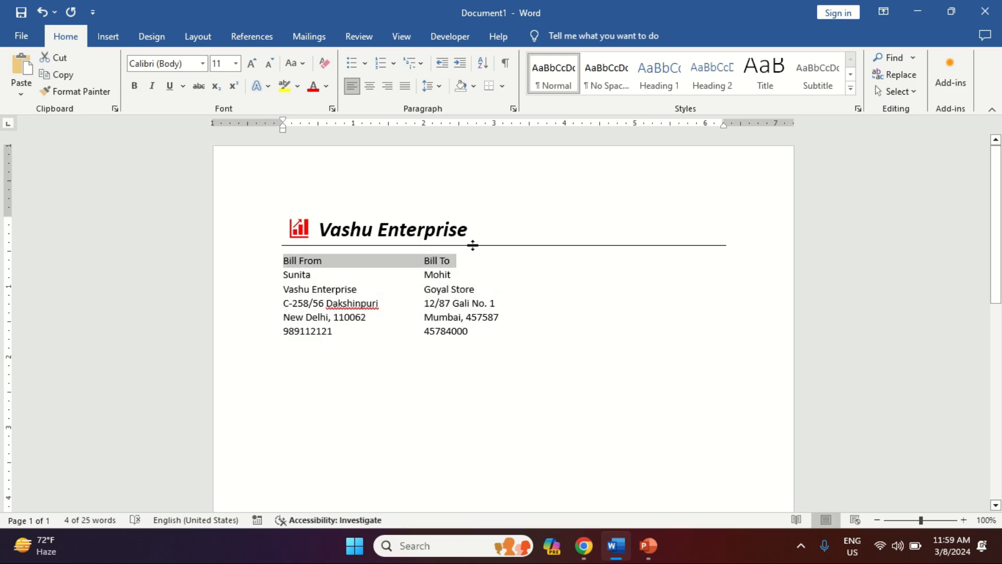
key(ctrl+b)
key(shift+Down)
key(shift+Down)
key(shift+Down)
key(shift+Down)
key(shift+Down)
key(shift+Down)
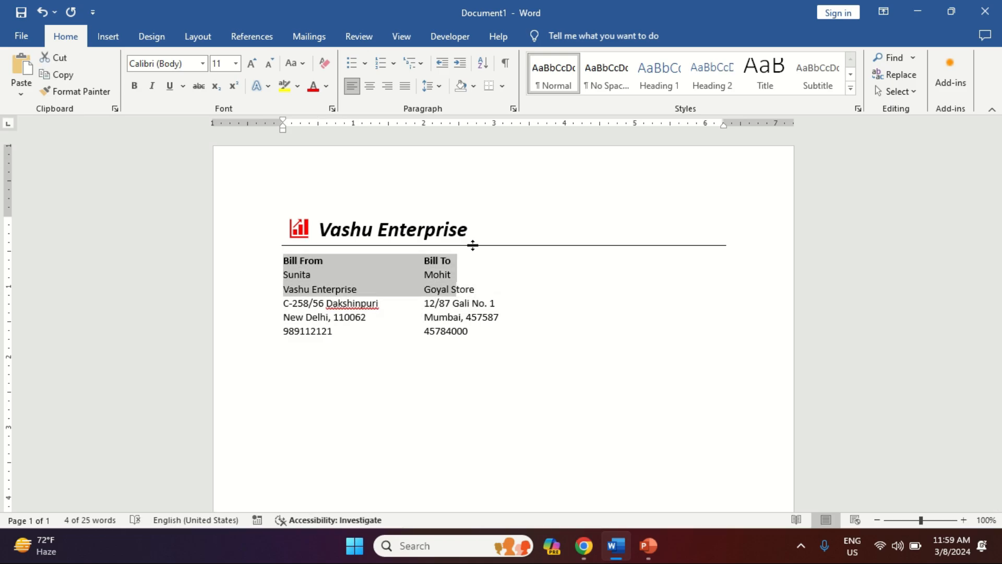
key(shift+End)
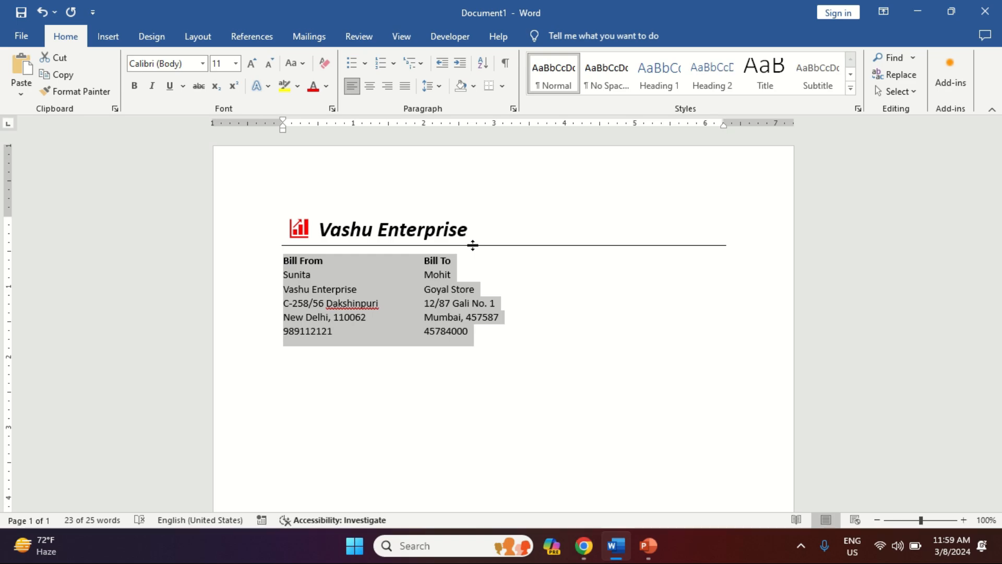
key(alt+h)
key(f)
key(s)
key(Down)
key(Down)
key(Down)
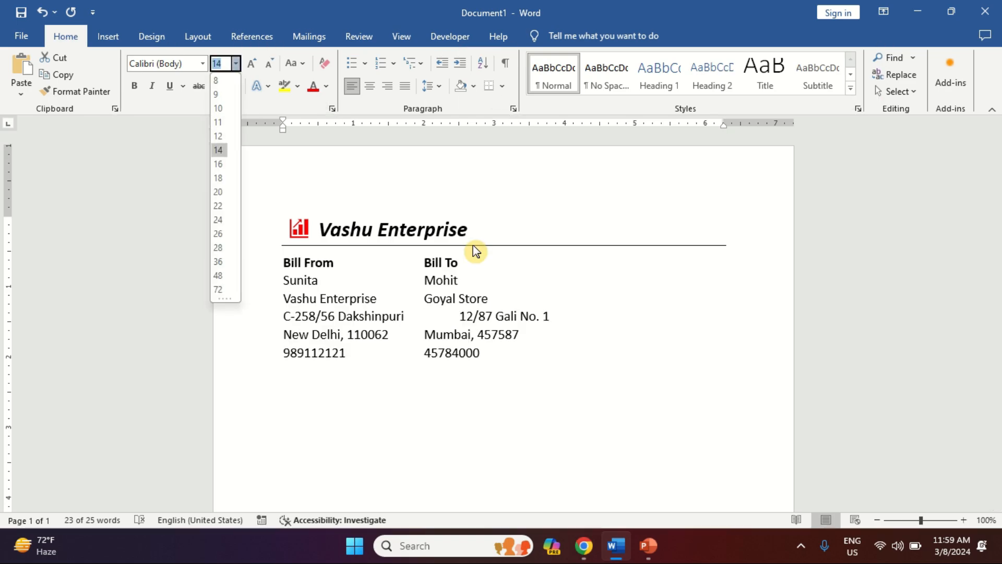
key(Down)
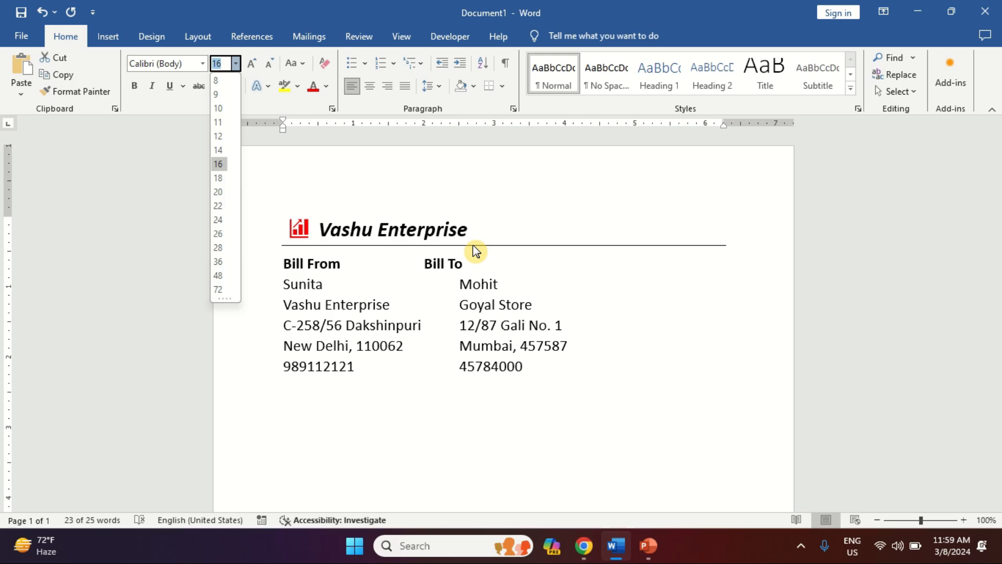
key(Return)
Step: Push Bill To right so it lines up above the recipient's details
key(Up)
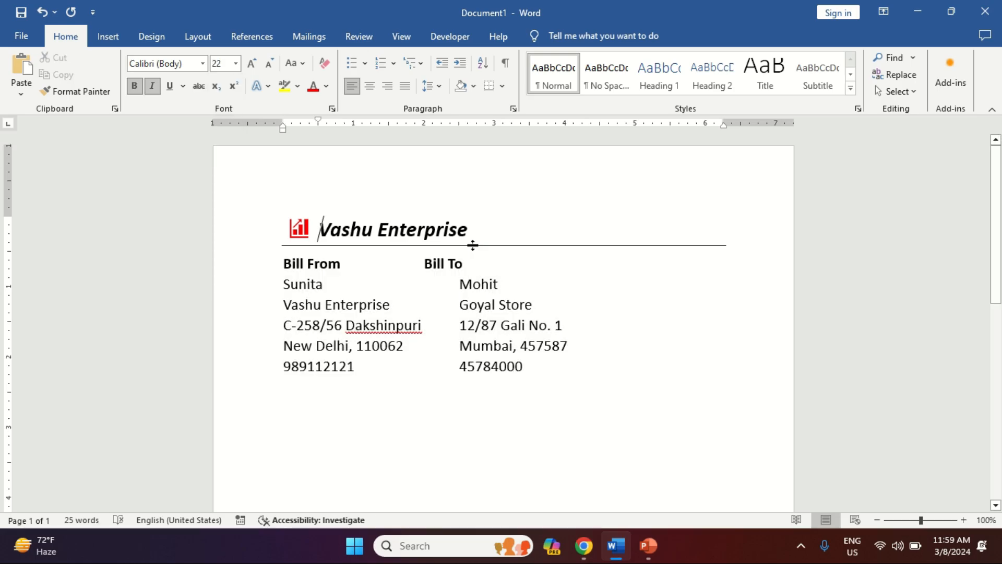
key(Down)
key(Right)
key(Right)
key(Right)
key(Right)
key(Right)
key(Right)
key(Right)
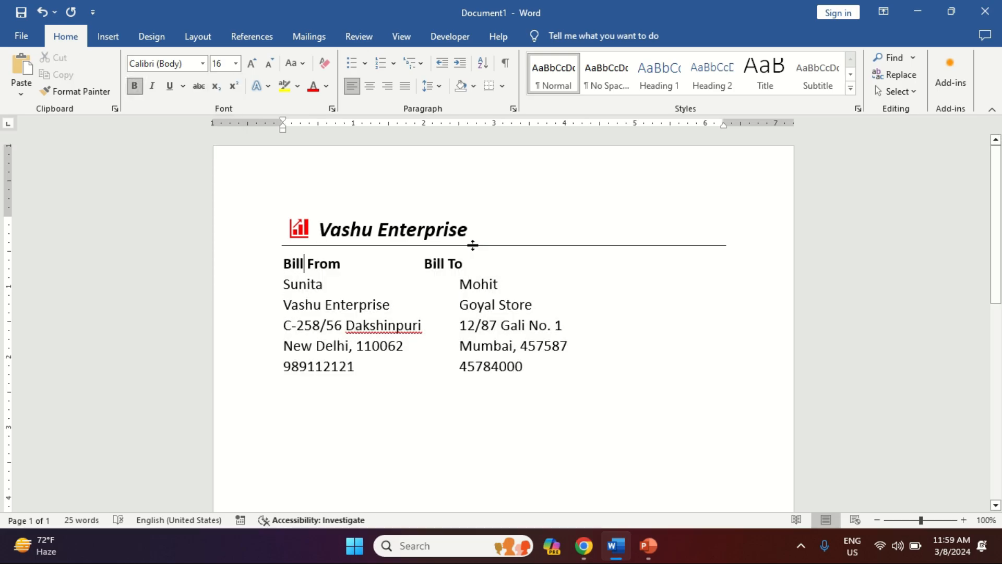
key(Right)
key(Right)
key(Right)
key(Right)
key(Right)
key(Tab)
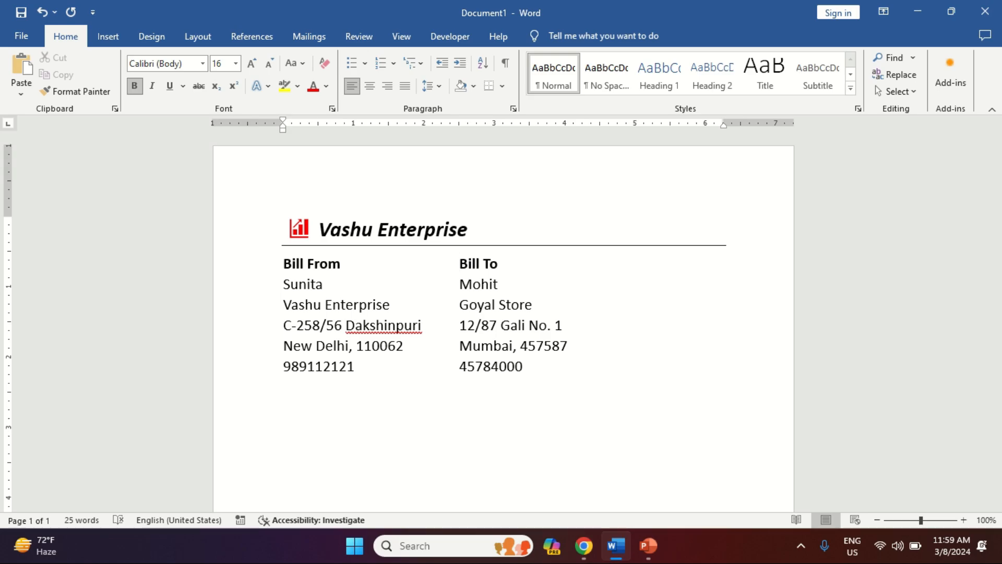
key(alt+n)
Step: Draw a blue 1.64 by 2.03 inch rectangle to the right of the Bill To column
key(s)
key(h)
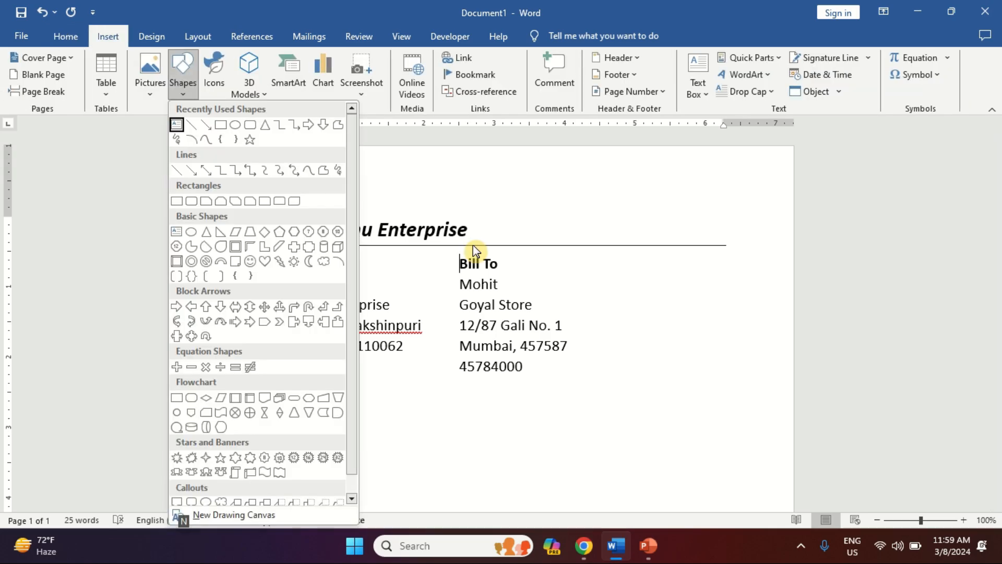
click(221, 126)
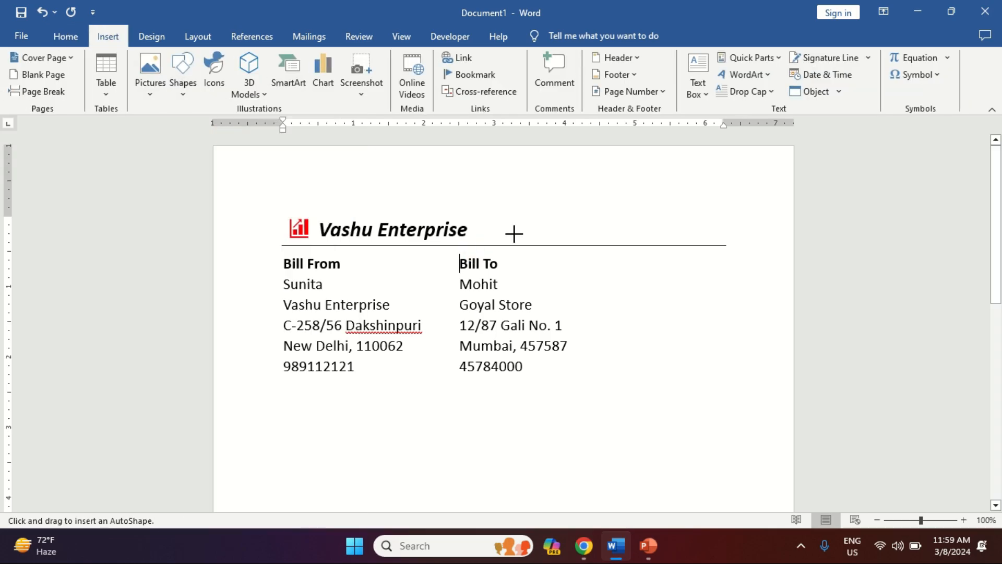
click(548, 266)
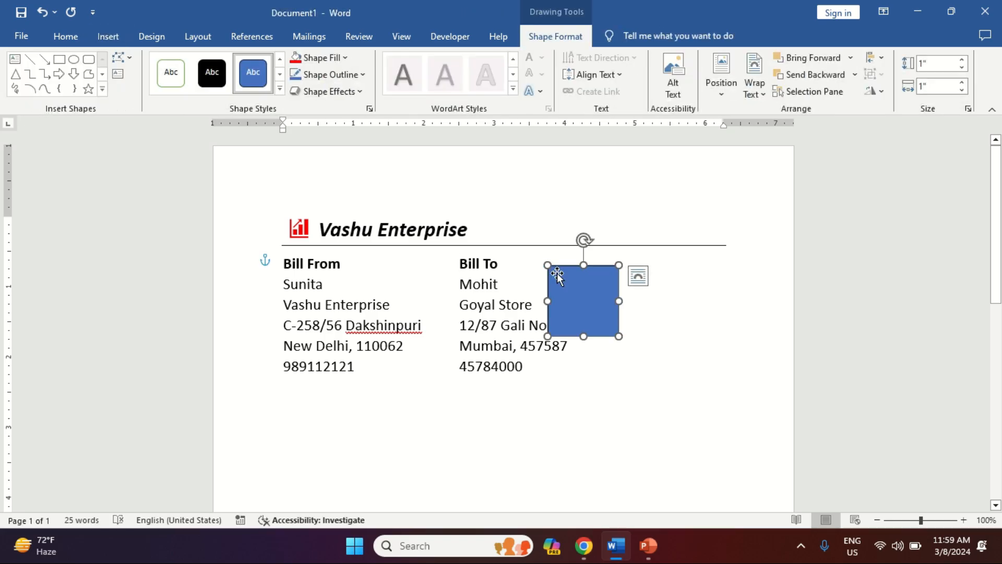
drag(579, 293, 516, 291)
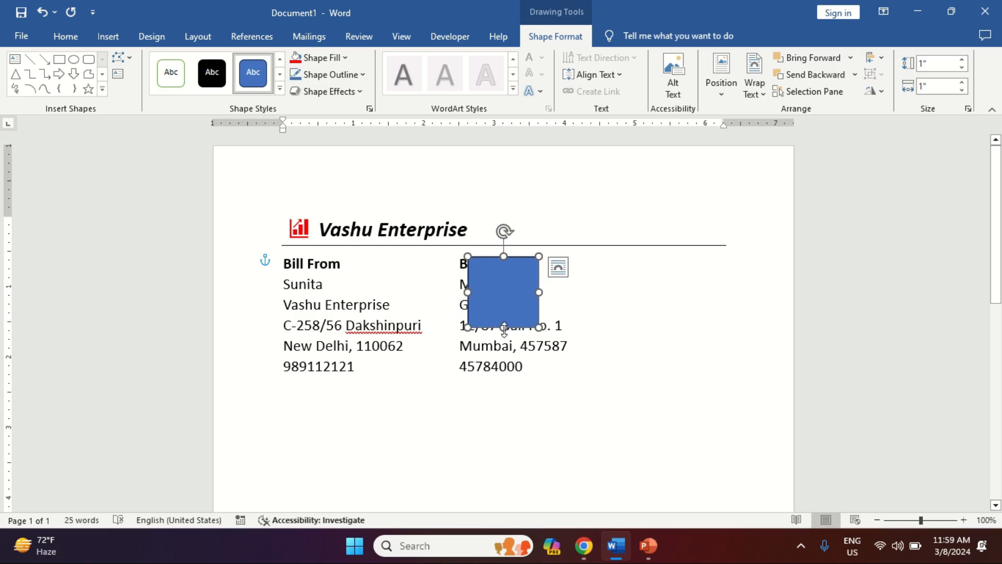
drag(504, 329, 516, 372)
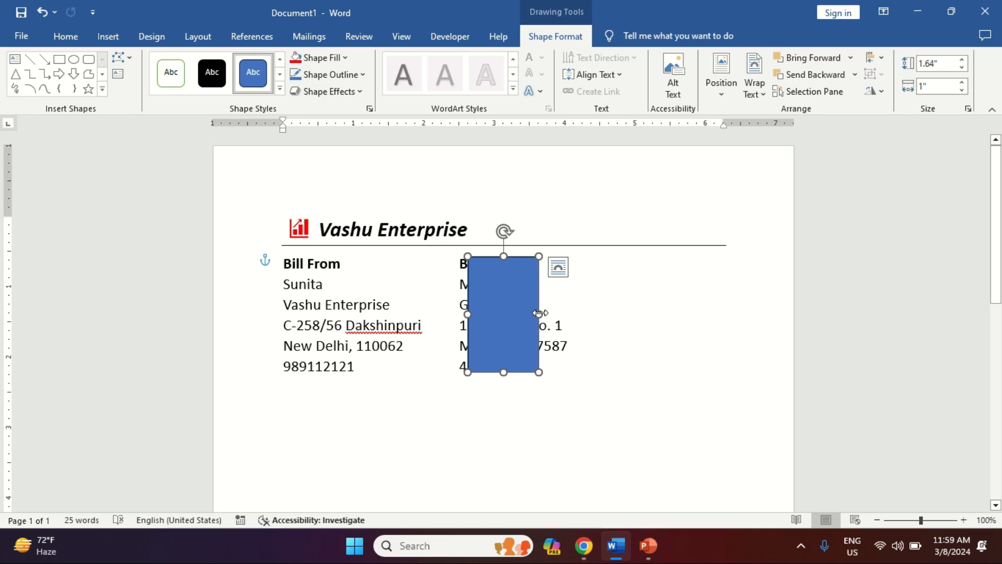
drag(540, 313, 656, 318)
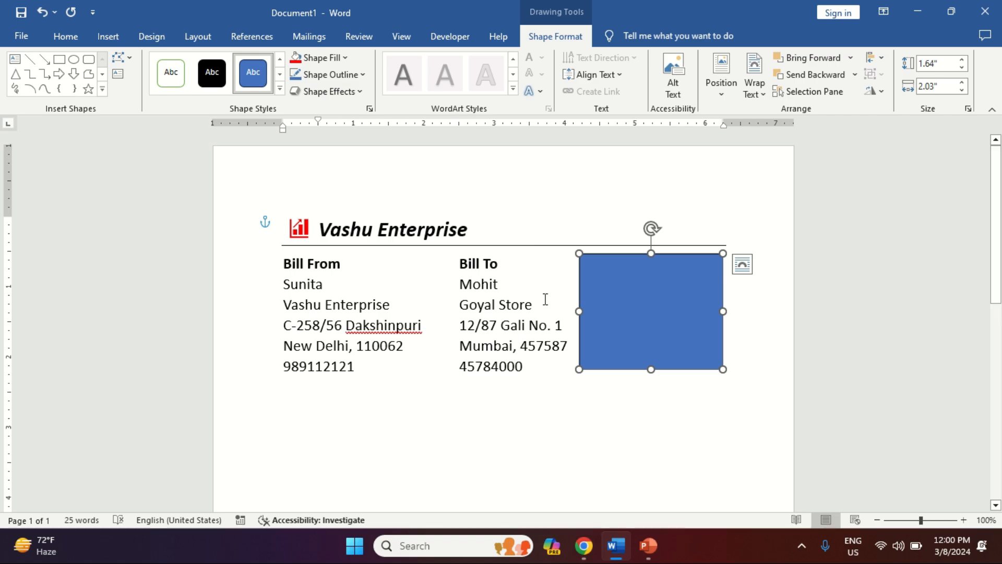
Step: Type a right-aligned INVOICE title in the blue box with blank lines below
text(INVOICE)
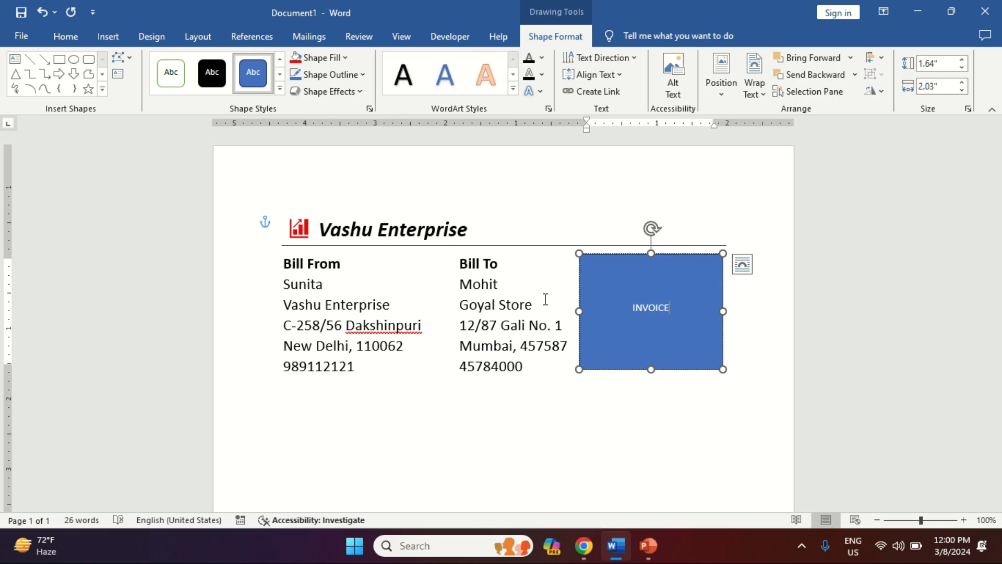
key(ctrl+r)
key(Return)
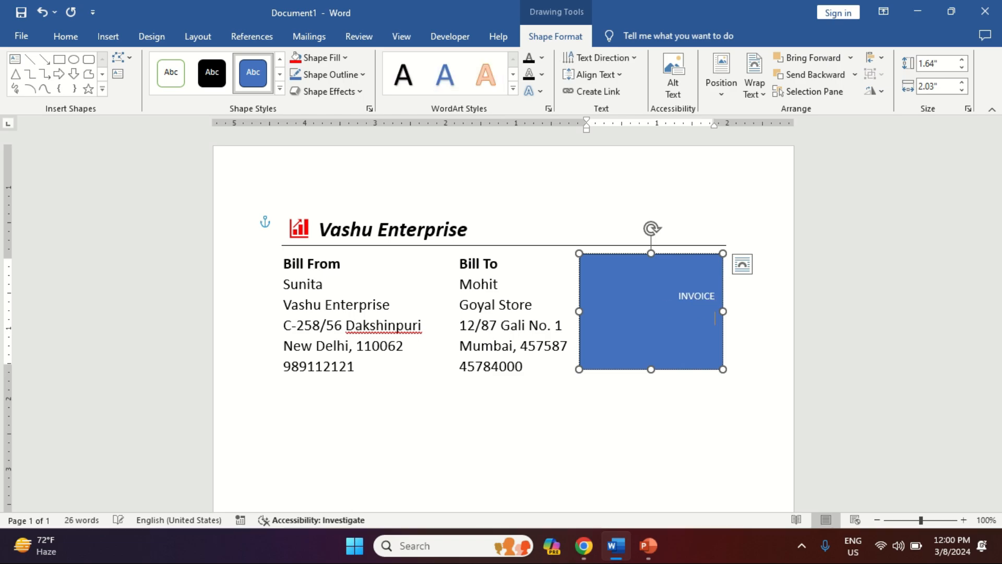
key(Return)
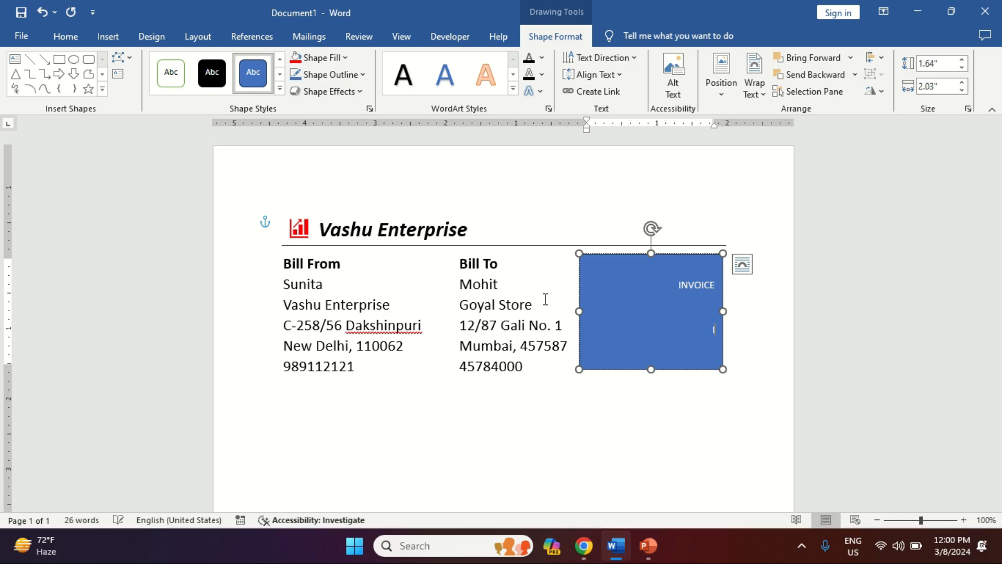
Step: Add the lines 'Invoice No. 001', 'Invoice Date: 2024' and 'Due Date: Nov 10, 2024'
text(Invoice No. 001)
key(Return)
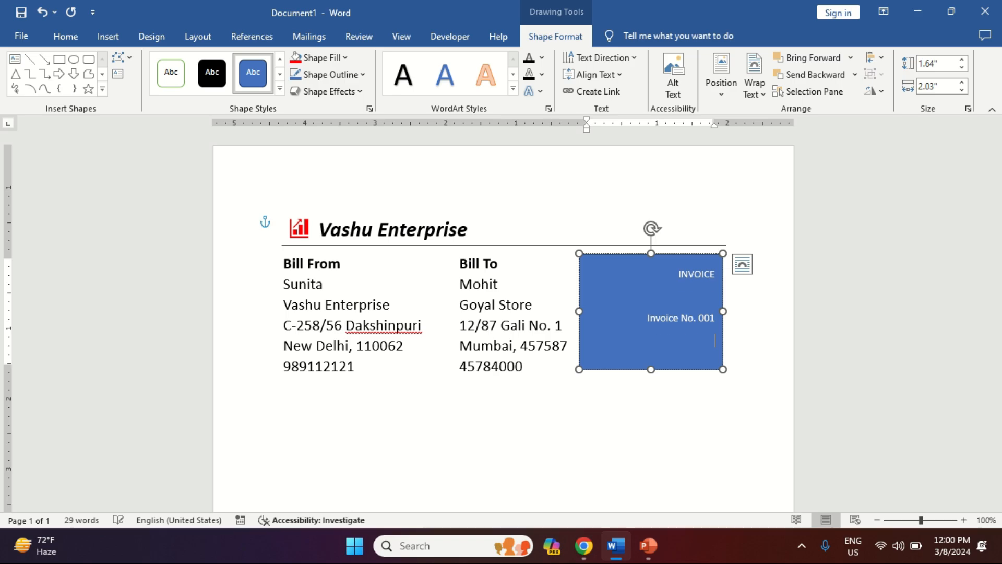
text(Invoice Dare: 2)
key(BackSpace)
key(BackSpace)
key(BackSpace)
key(BackSpace)
key(BackSpace)
text(te: 2024)
key(Return)
text(Due Date)
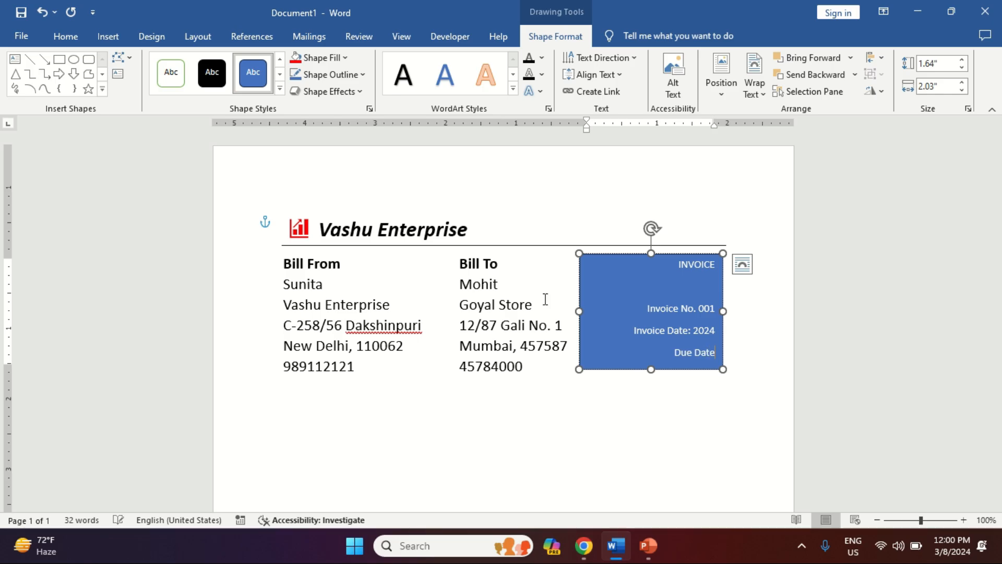
text(: Nov 10,)
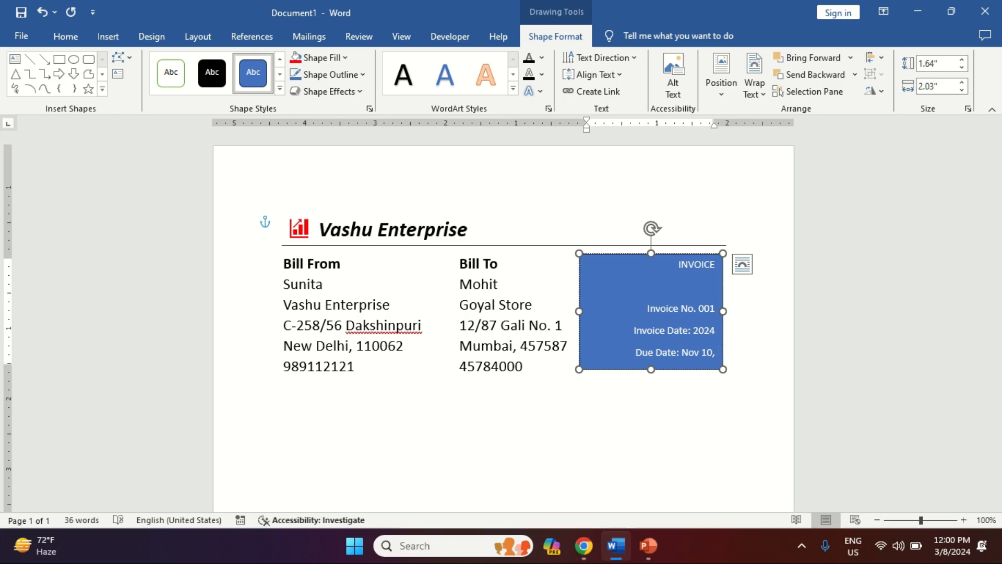
text( 2024)
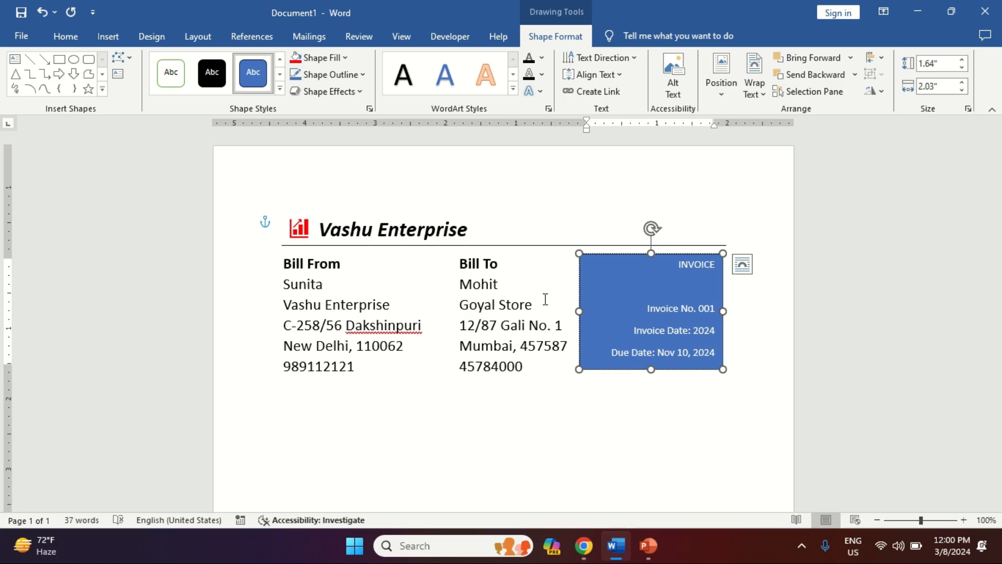
Step: Remove the extra space after the invoice number and date lines in the box
key(shift+Down)
key(Up)
key(Up)
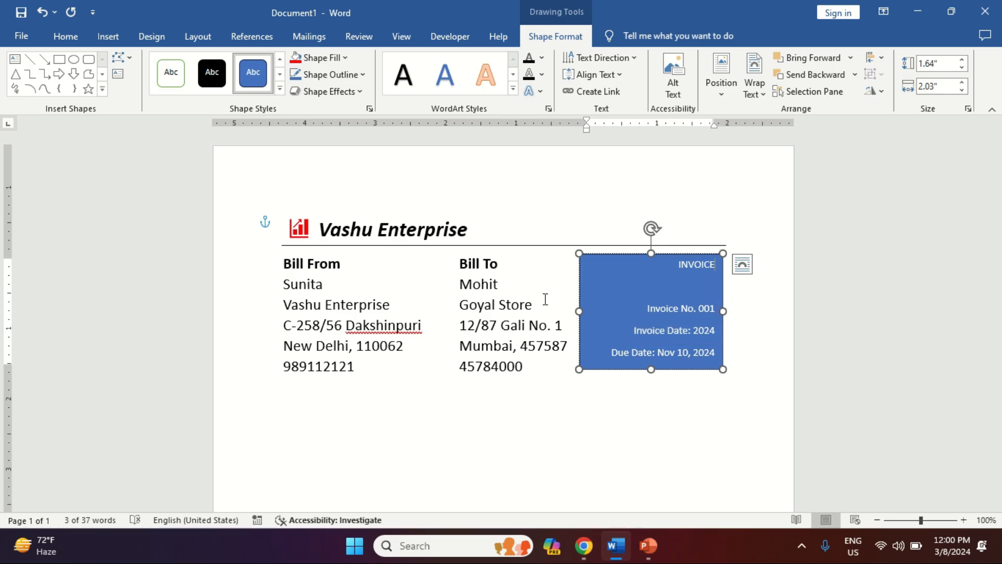
key(shift+Down)
key(shift+Down)
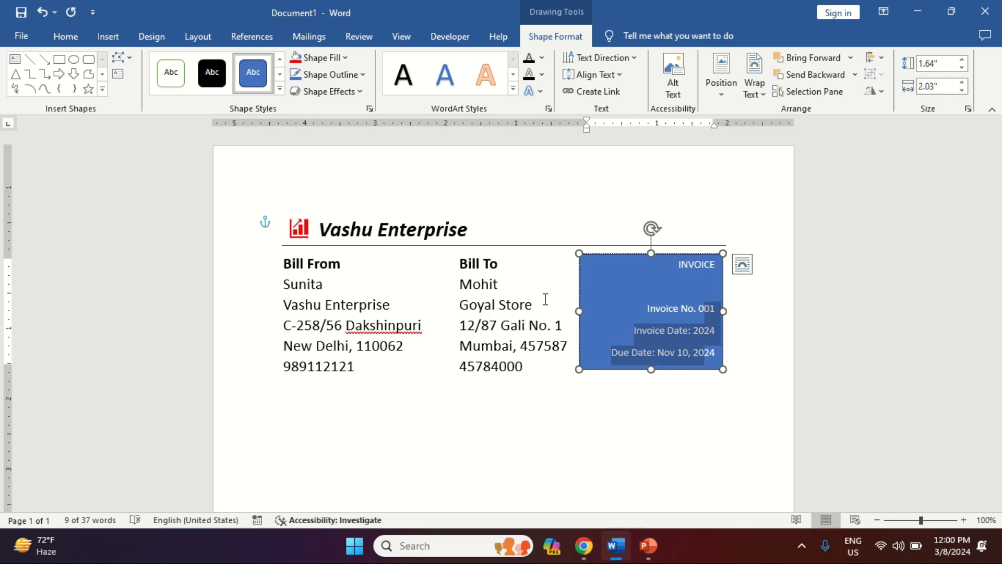
key(alt)
key(h)
key(k)
key(Down)
key(Down)
key(Down)
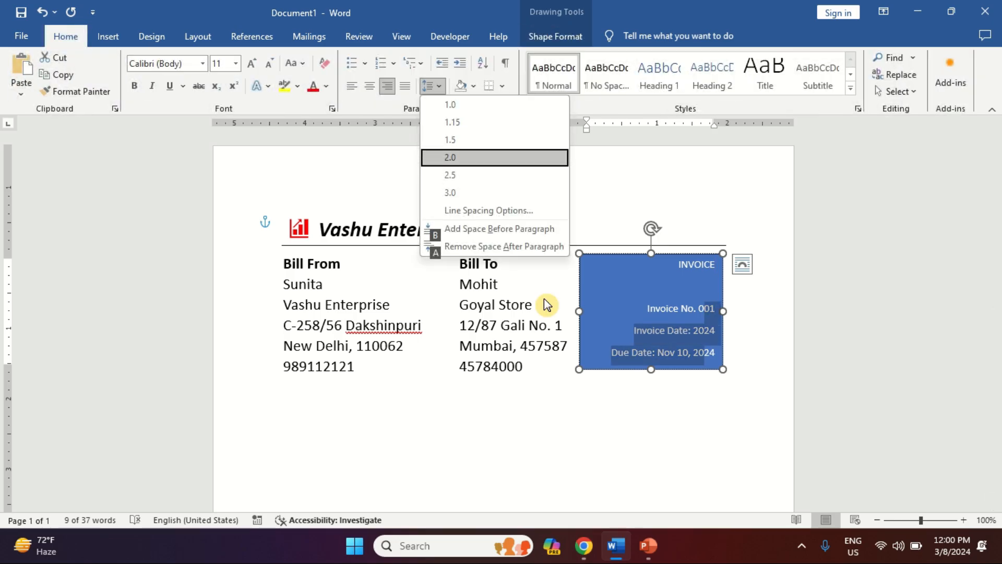
key(Down)
key(Down)
key(Down)
key(Down)
key(Down)
key(Return)
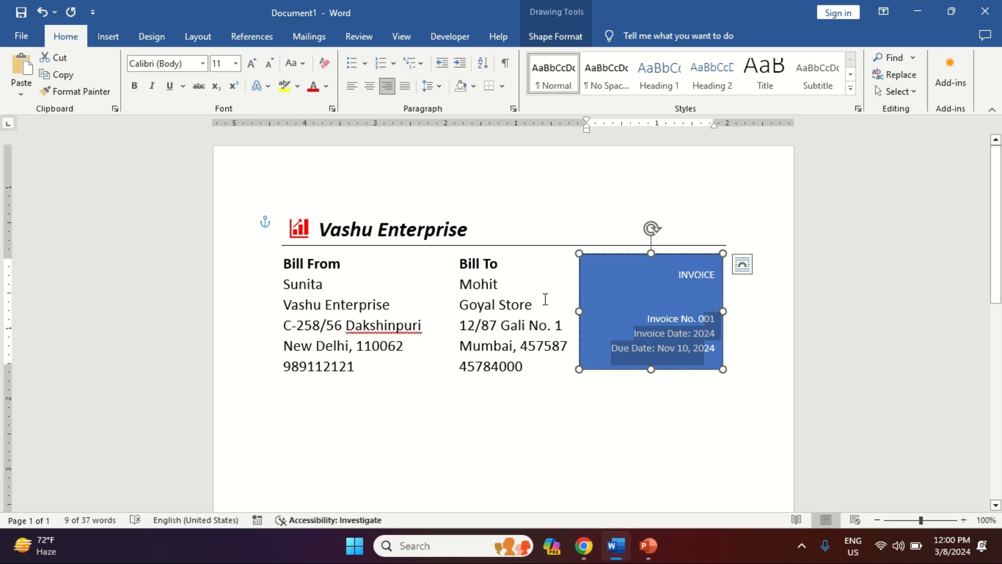
key(Up)
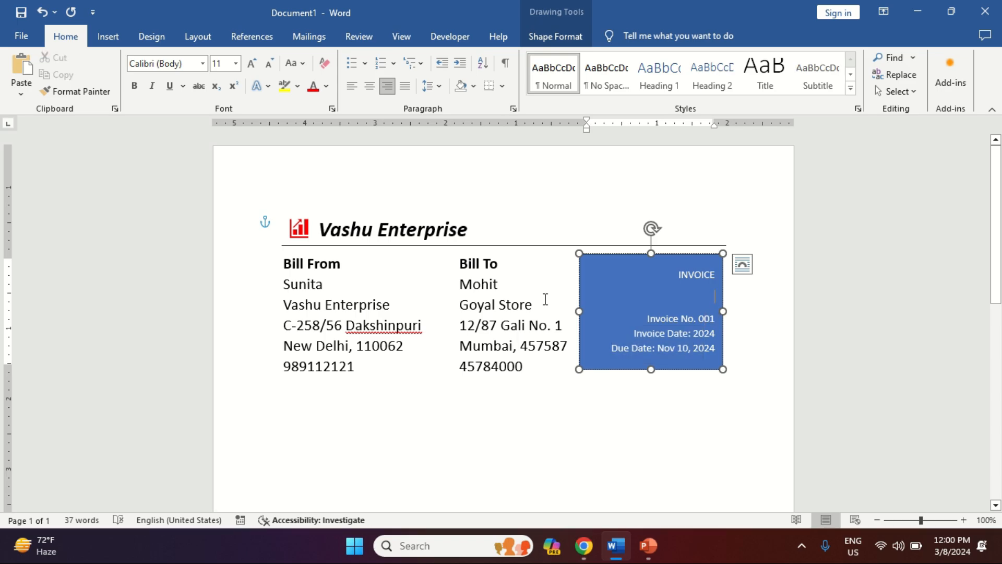
key(Return)
key(BackSpace)
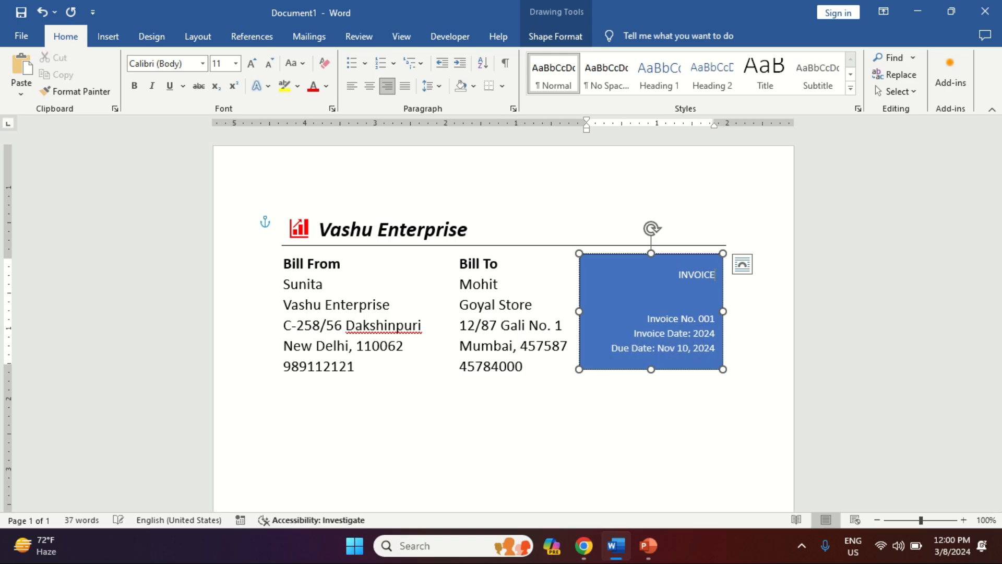
Step: Make the INVOICE title bold at 22 pt, then return to the body text
key(shift+Home)
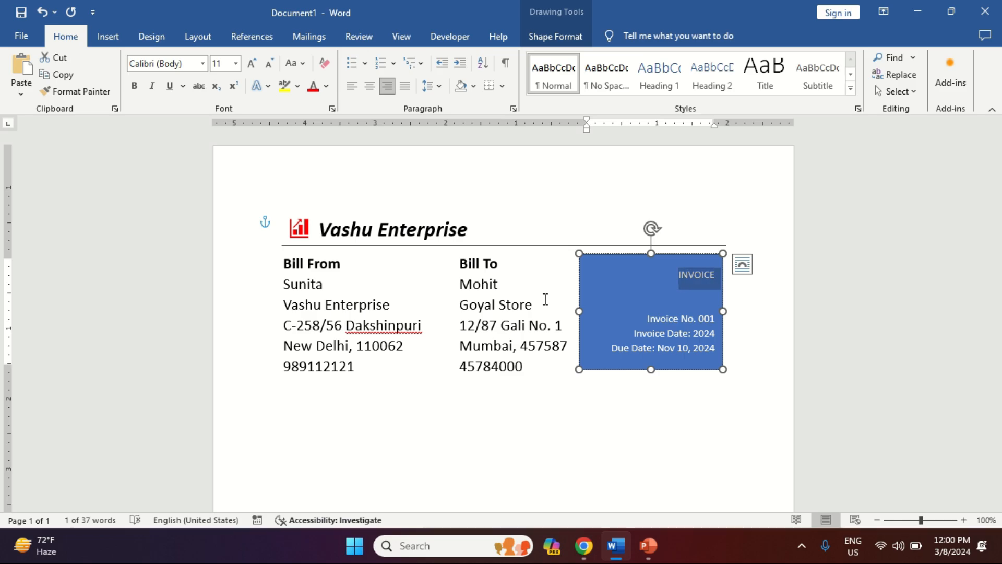
key(ctrl+shift+period)
key(ctrl+shift+period)
key(ctrl+shift+period)
key(ctrl+shift+period)
key(ctrl+shift+period)
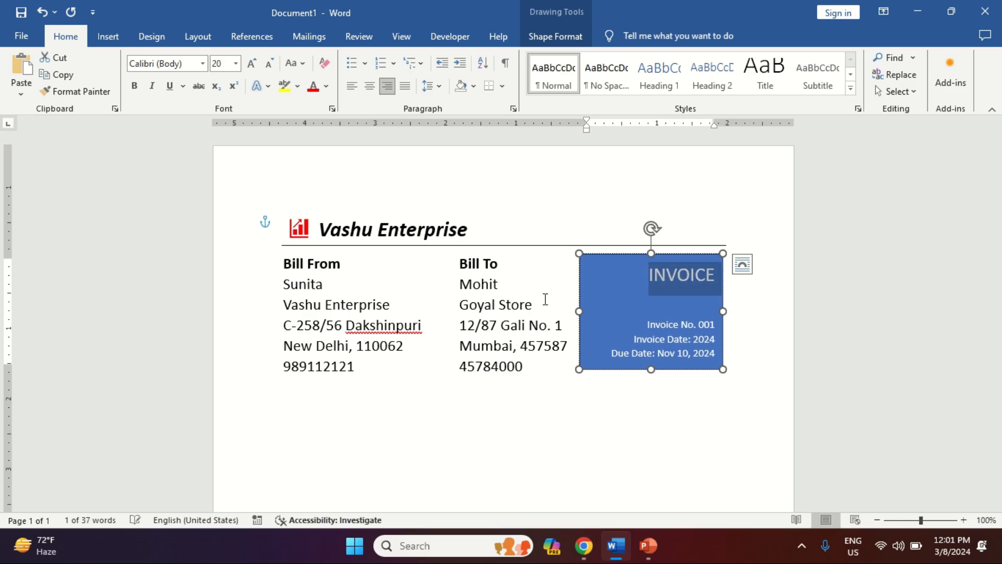
key(ctrl+shift+period)
key(ctrl+b)
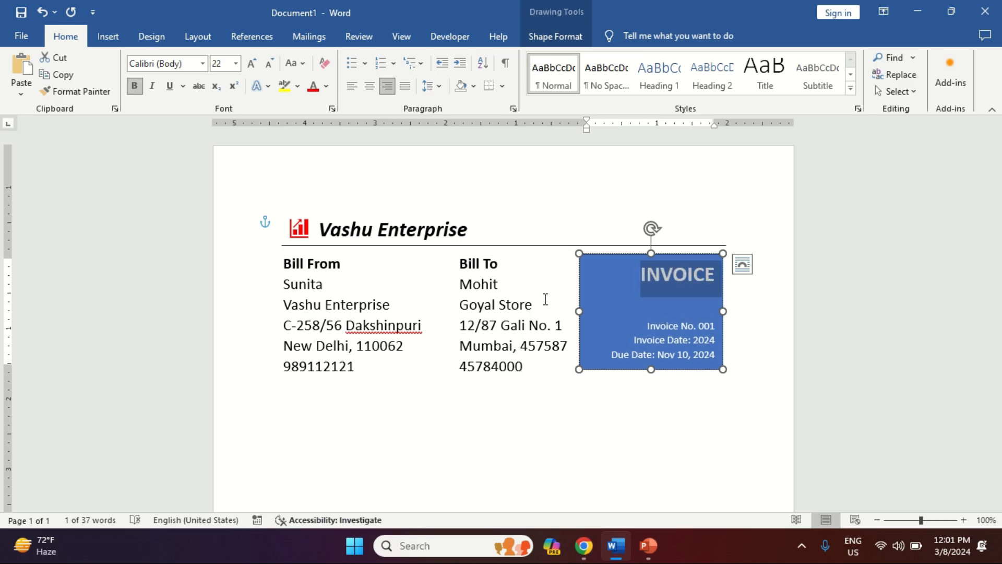
key(Down)
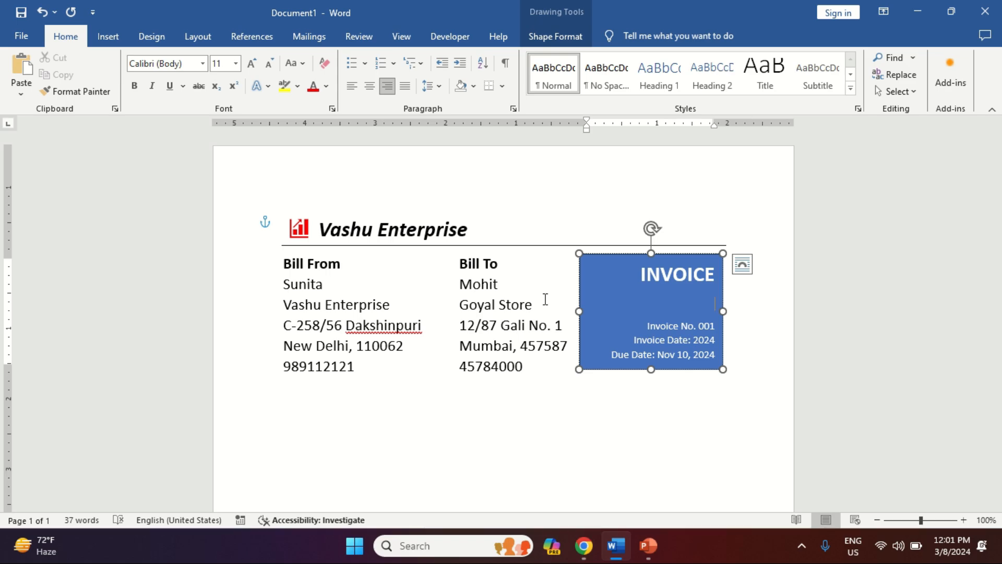
click(638, 407)
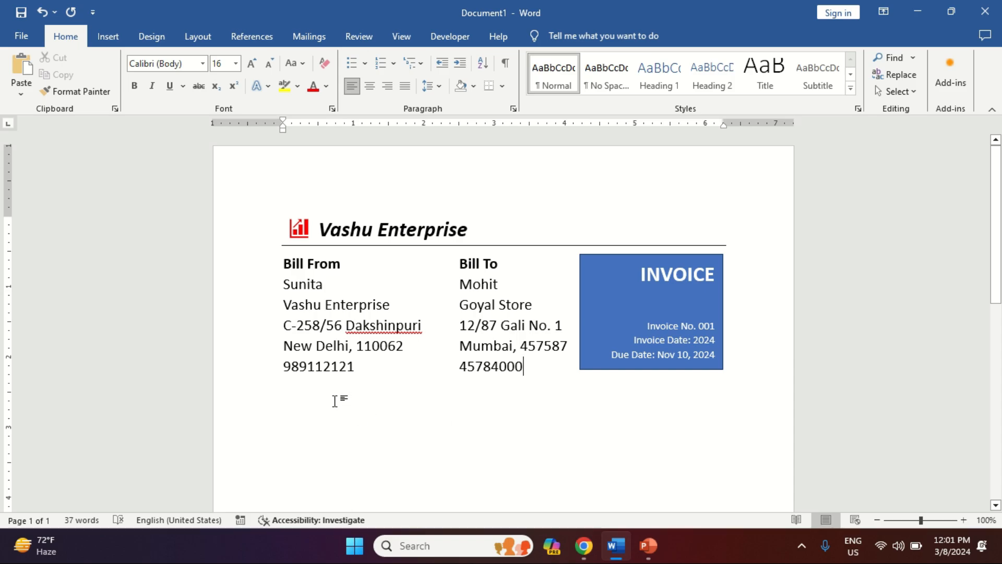
key(Down)
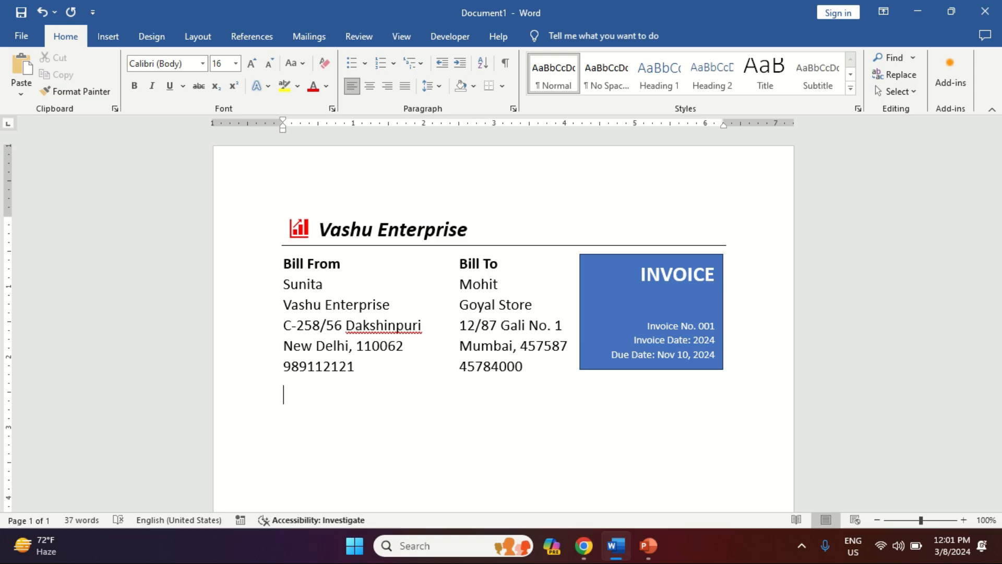
Step: Insert a 5-column, 10-row table below the billing details
key(alt)
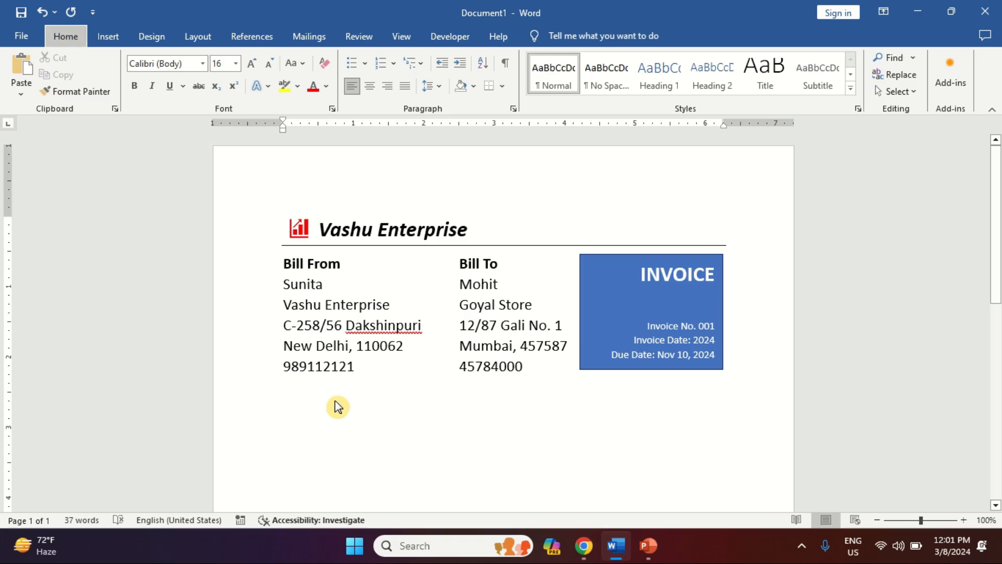
key(n)
key(t)
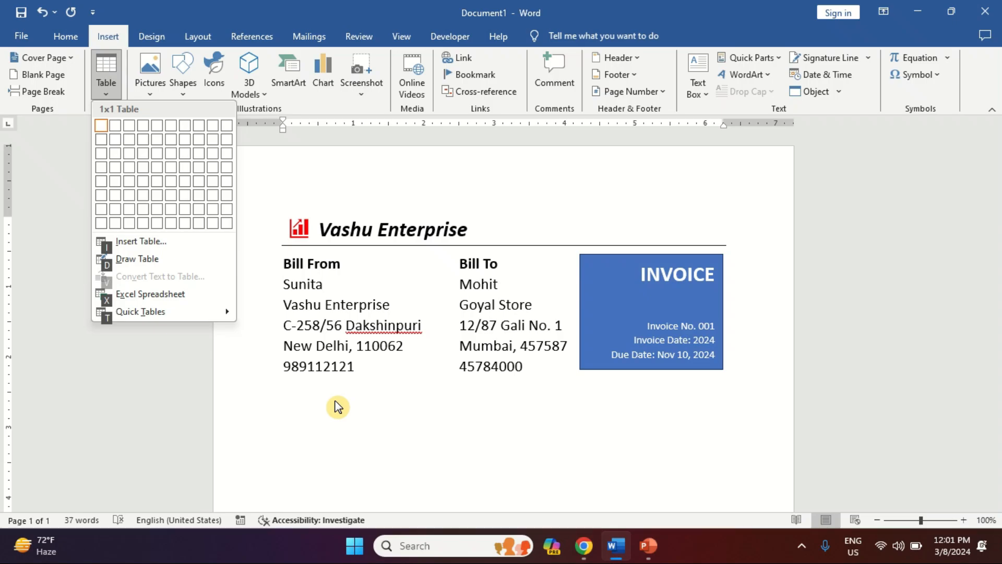
click(165, 241)
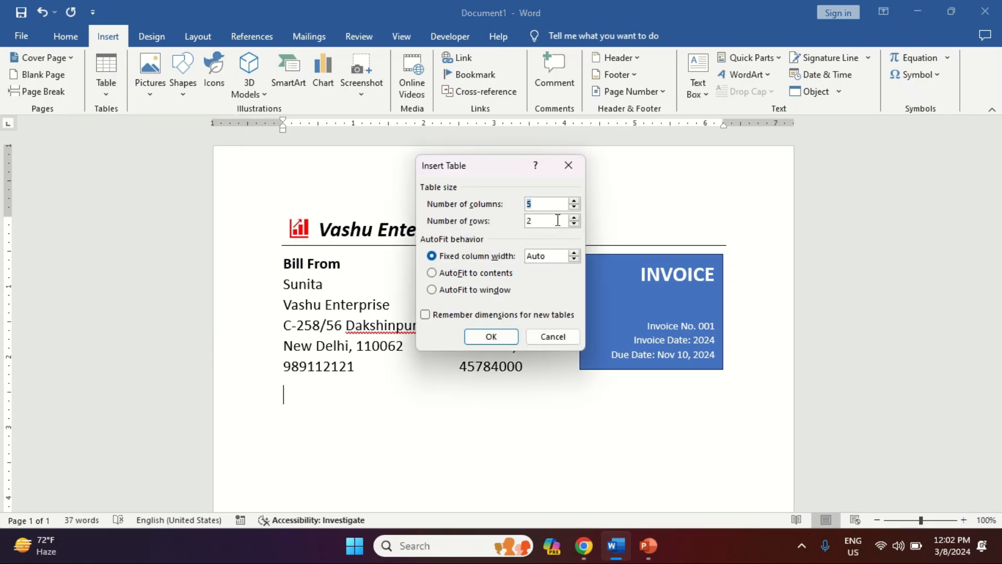
double_click(558, 220)
text(10)
key(Return)
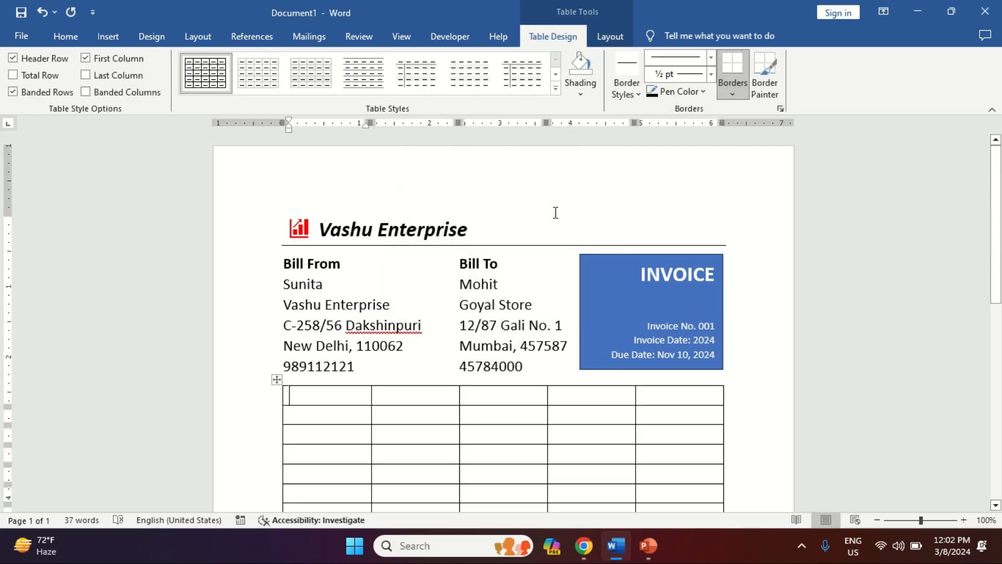
Step: Head the first column ID and narrow it to 0.4 inches
text(ID)
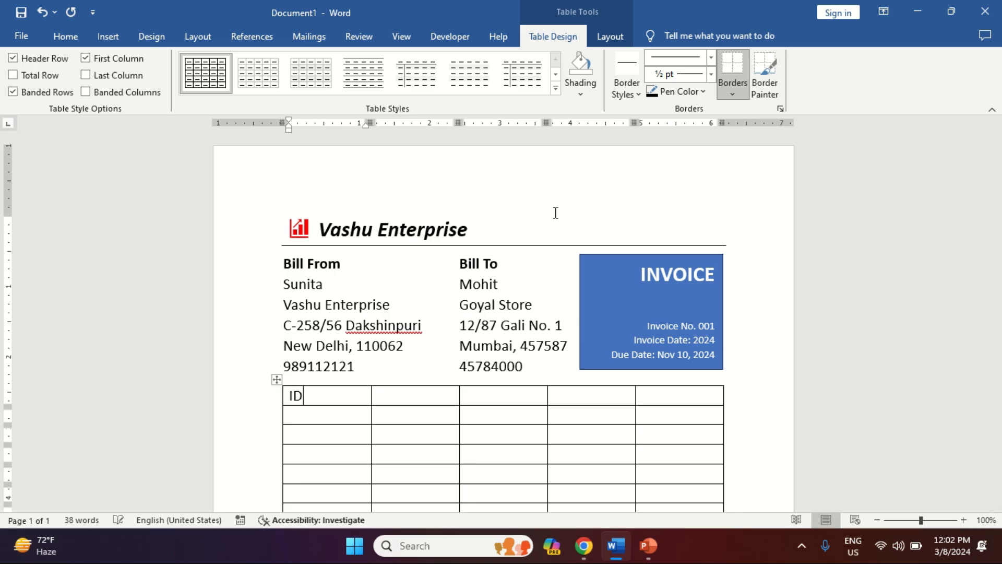
key(alt+j)
text(lw)
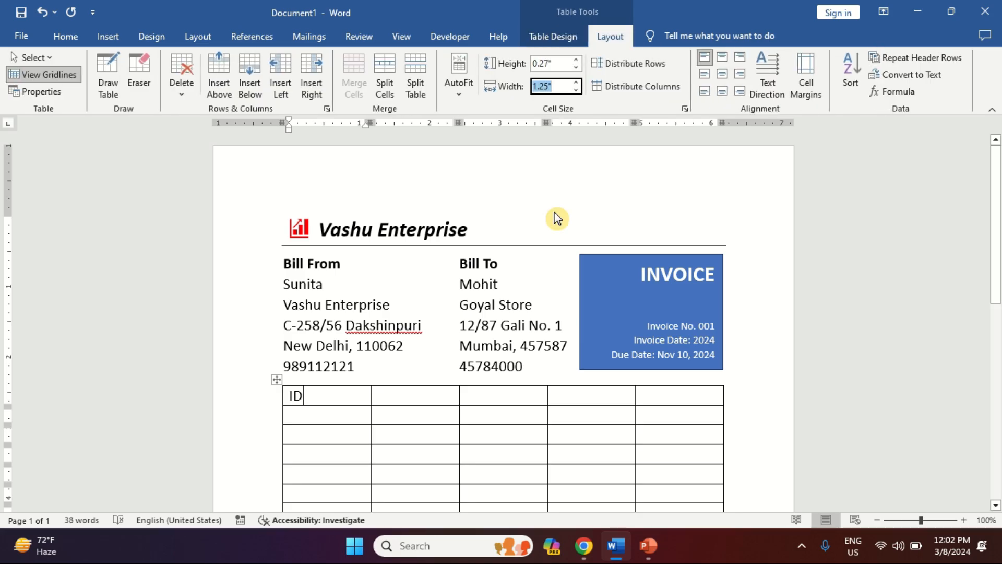
text(0.7)
key(Return)
text(0.4)
key(Return)
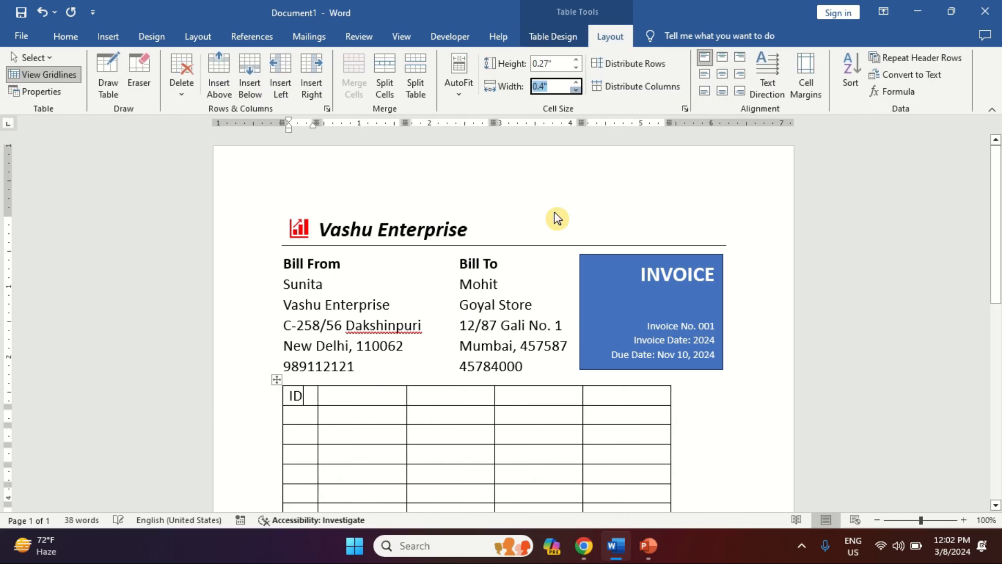
key(Escape)
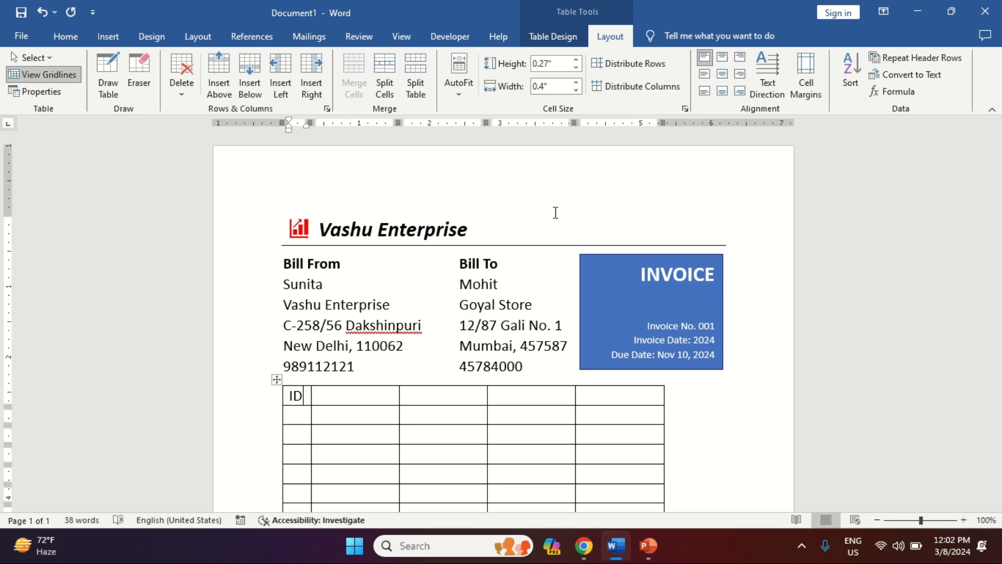
Step: Enter DESCRIPTION and QTY in the second and third header cells
key(Tab)
text(DESCR)
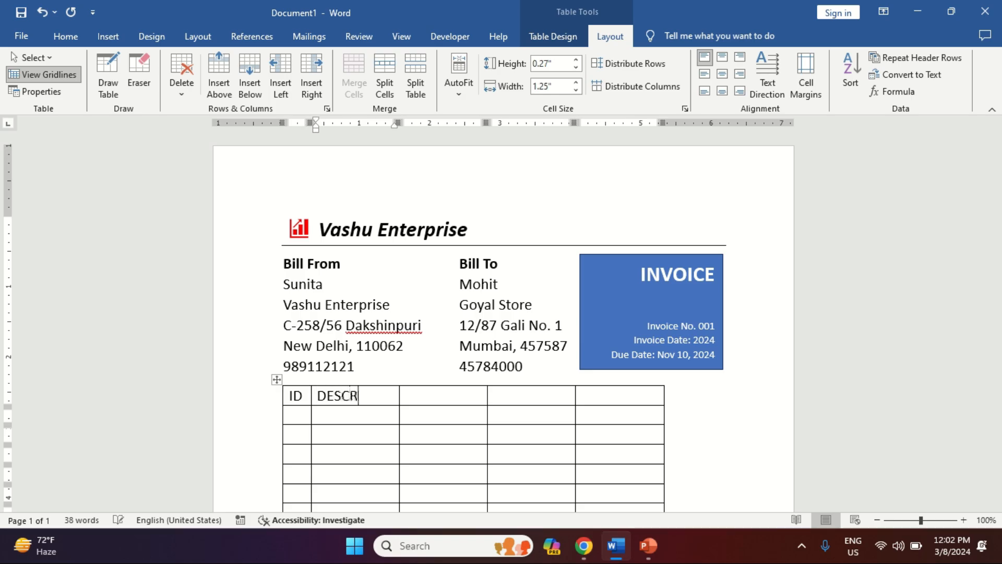
text(IPTION)
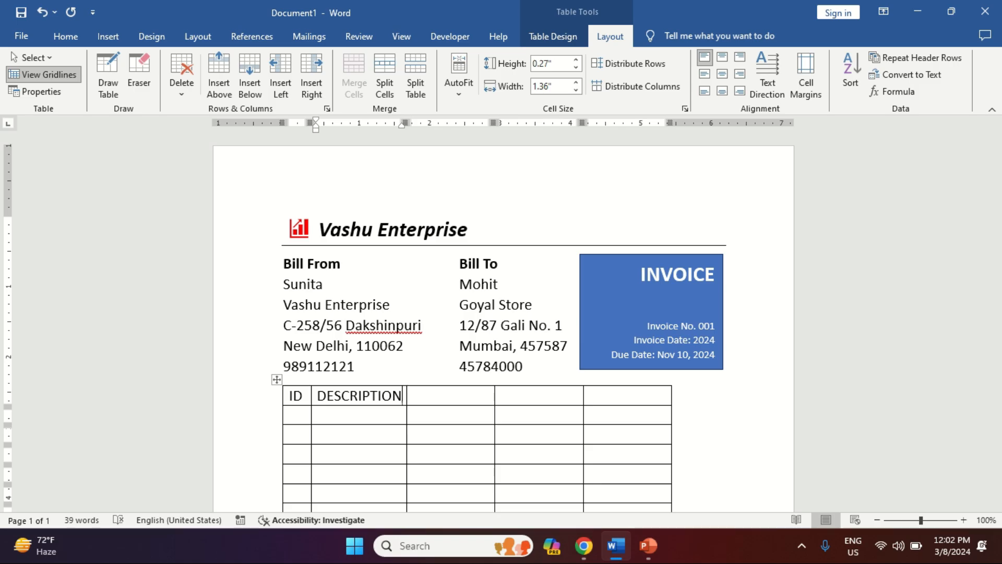
key(Tab)
text(QTY)
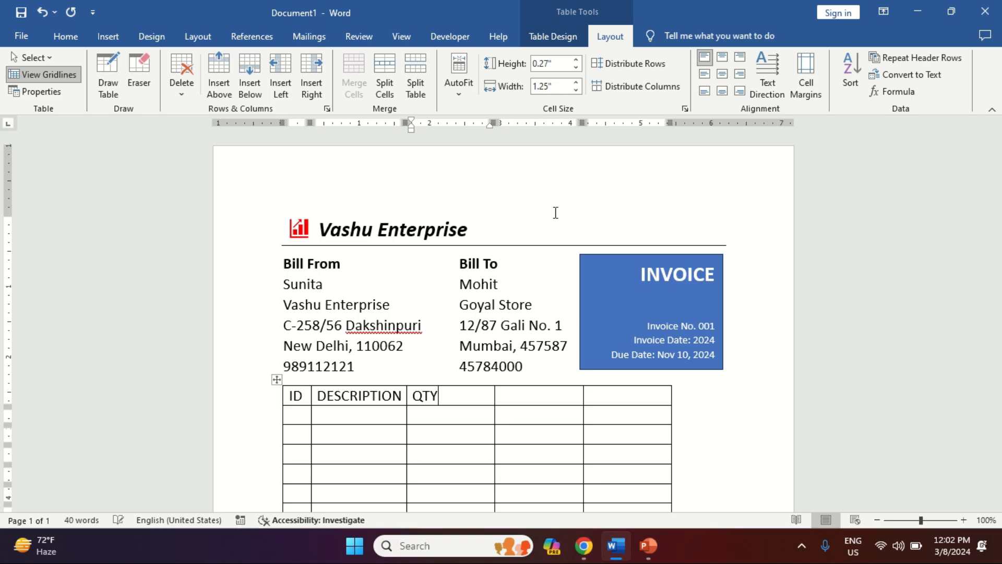
Step: Narrow the QTY column to 0.51" from the Layout width setting
key(alt+j)
key(l)
key(w)
key(Down)
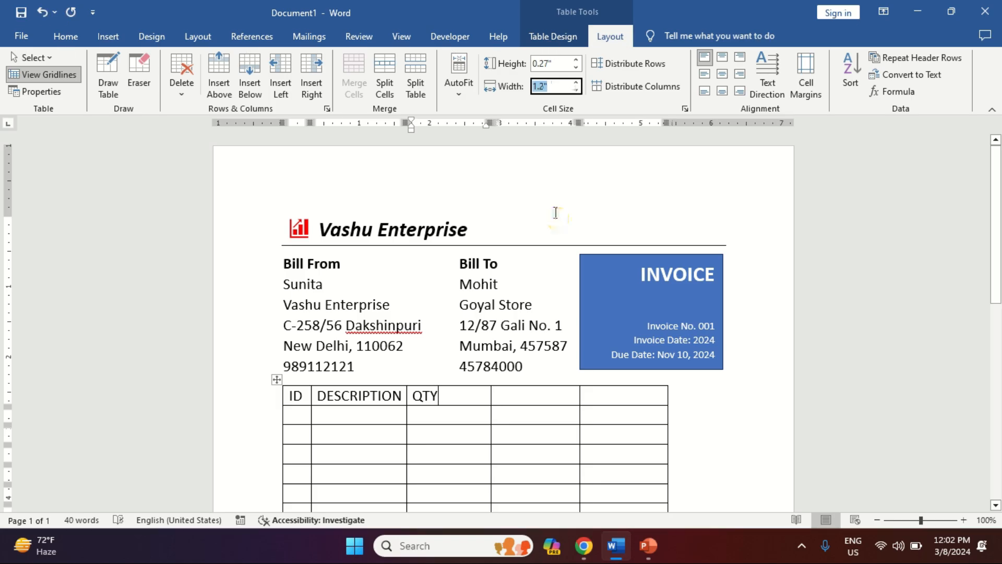
key(Down)
key(Down)
key(Down)
key(Down)
key(Down)
key(Down)
key(Down)
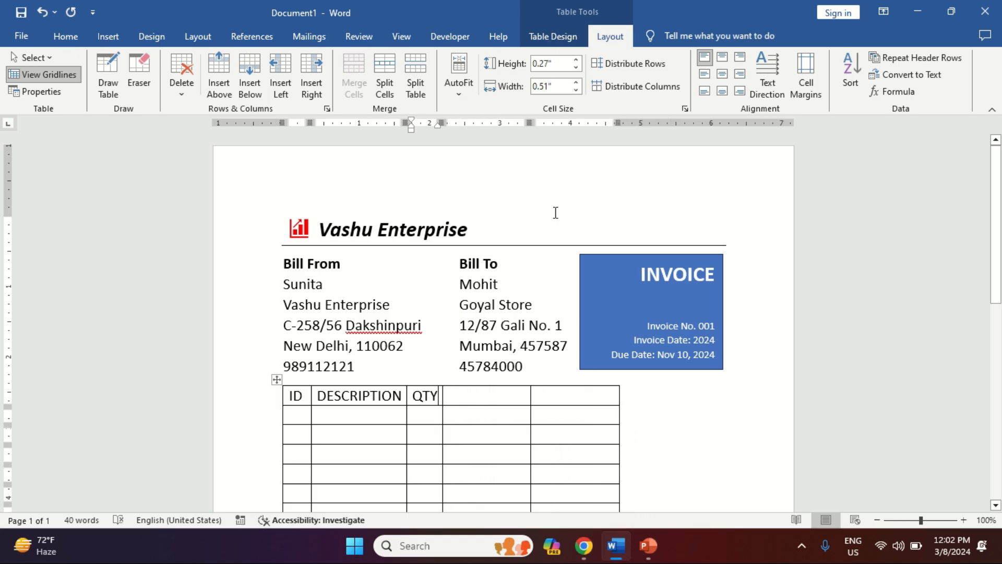
key(Return)
Step: Enter PRICE and TOTAL in the last two header cells
key(Tab)
text(PRICE)
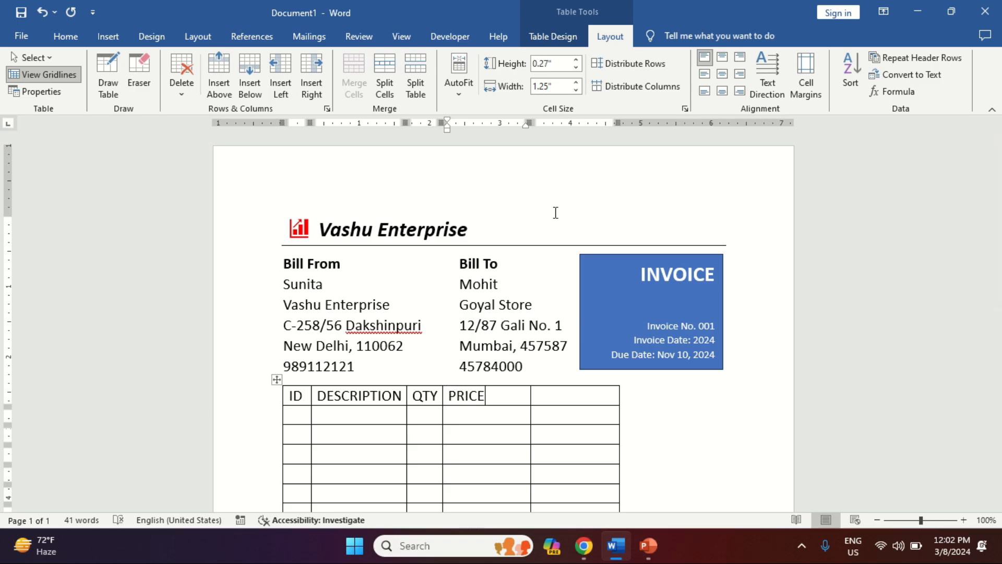
key(Tab)
text(TOTAL)
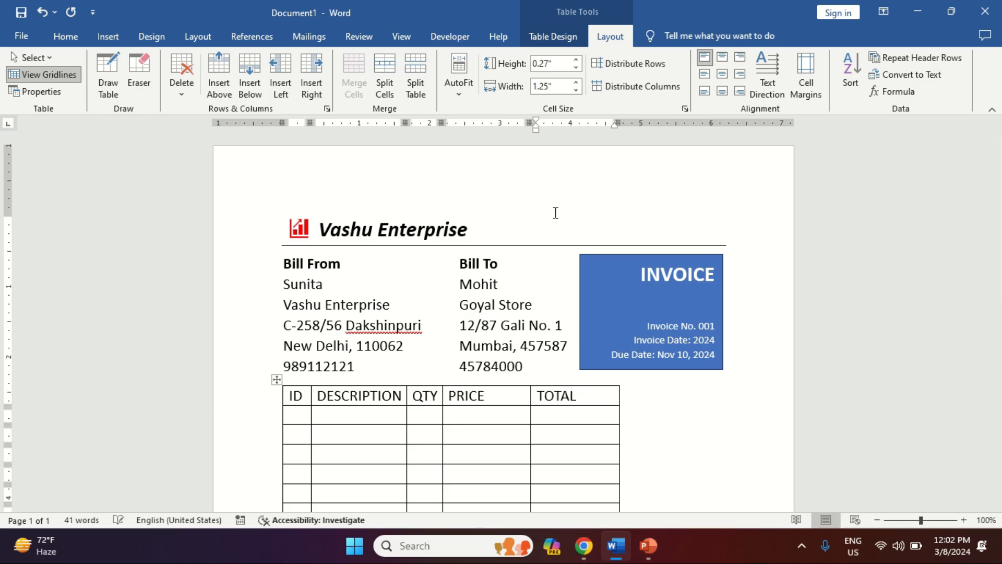
Step: Widen the DESCRIPTION column to 2.8"
key(Left)
key(Left)
key(Left)
key(Left)
key(Left)
key(Left)
key(Left)
key(Left)
key(Left)
key(Left)
key(Left)
key(Left)
key(Left)
key(Left)
key(Left)
key(Left)
key(Left)
key(Right)
key(alt)
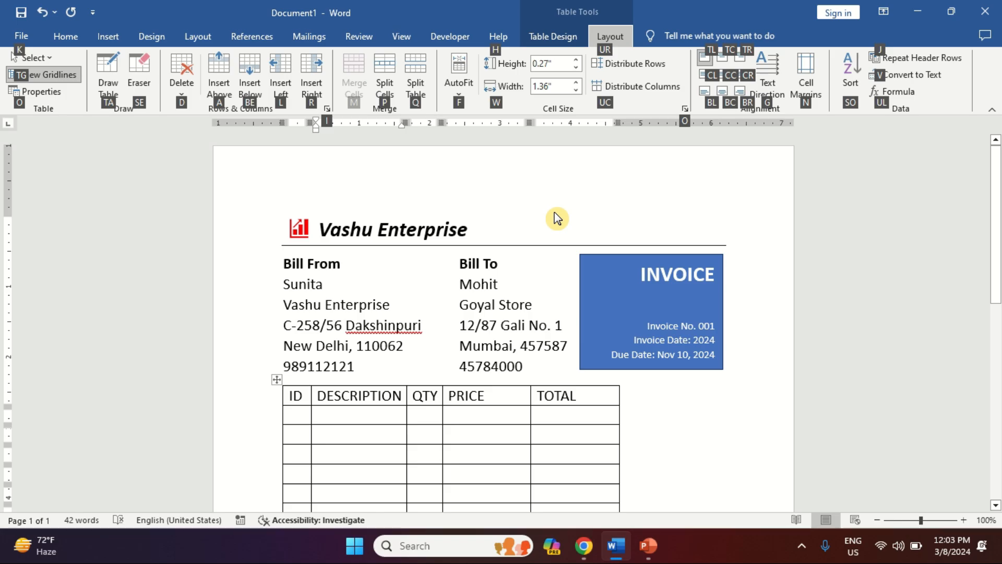
key(w)
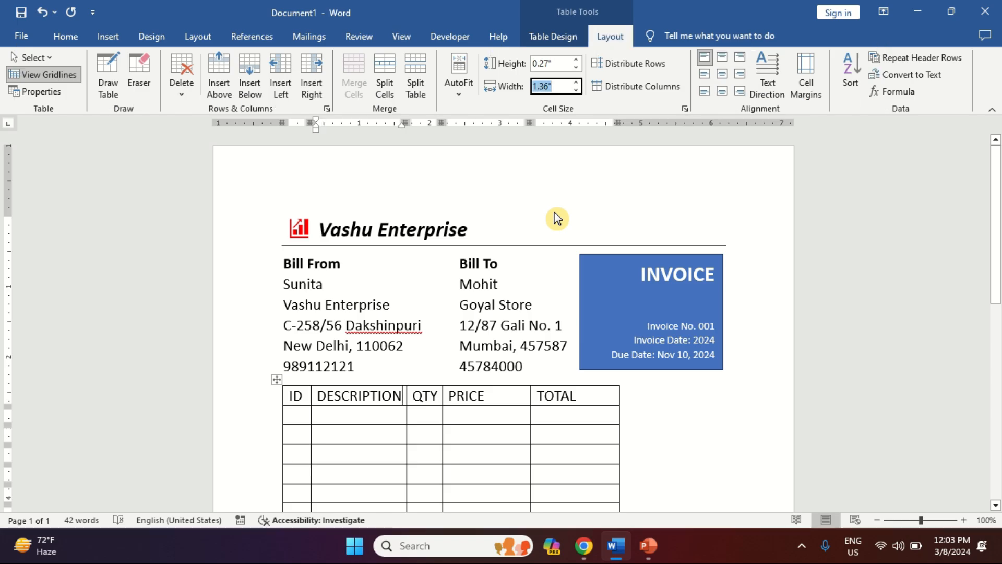
key(Up)
key(Up)
key(Up)
key(Up)
key(Up)
key(Up)
key(Up)
key(Up)
key(Up)
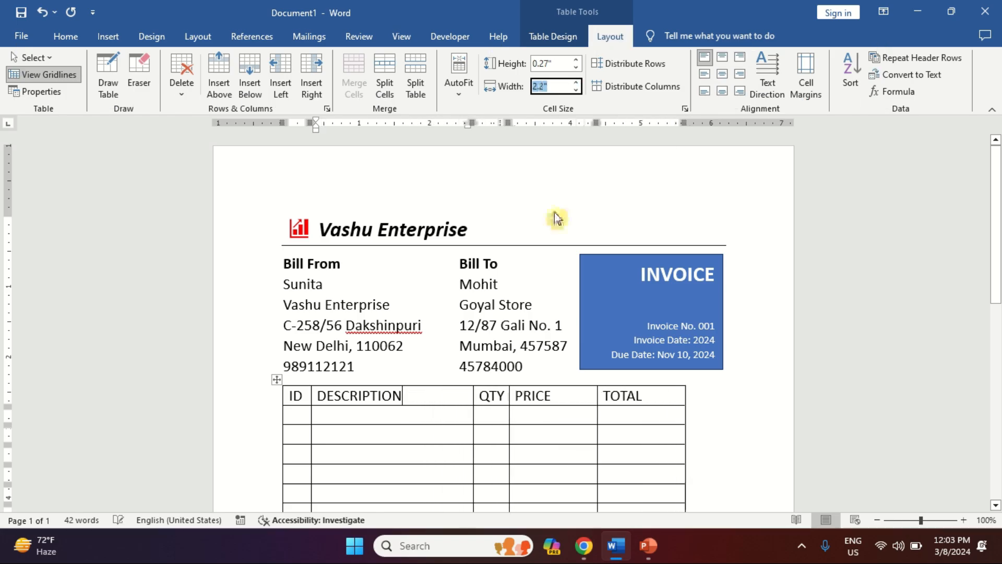
key(Up)
key(Up)
key(Up)
key(Up)
key(Up)
key(Up)
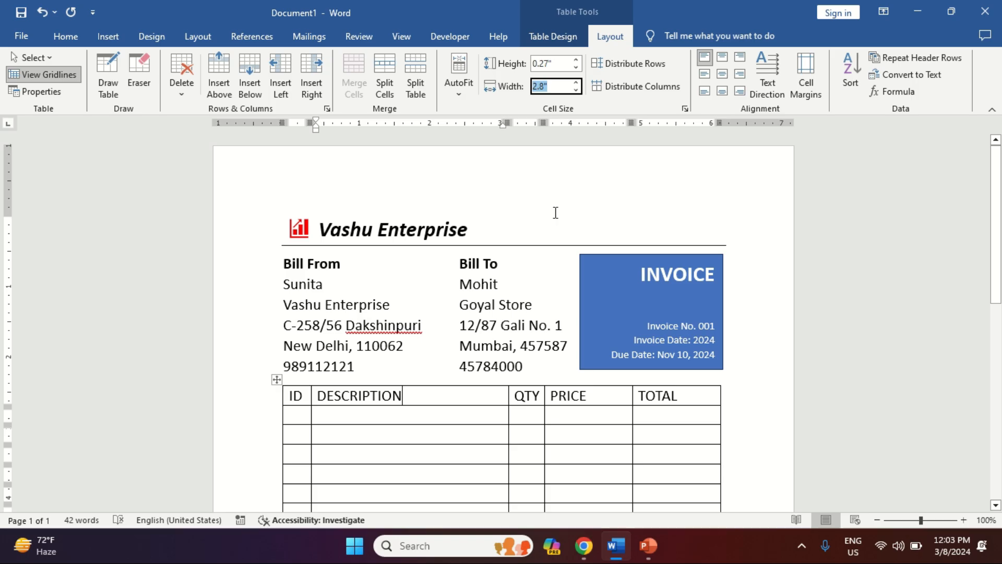
key(Return)
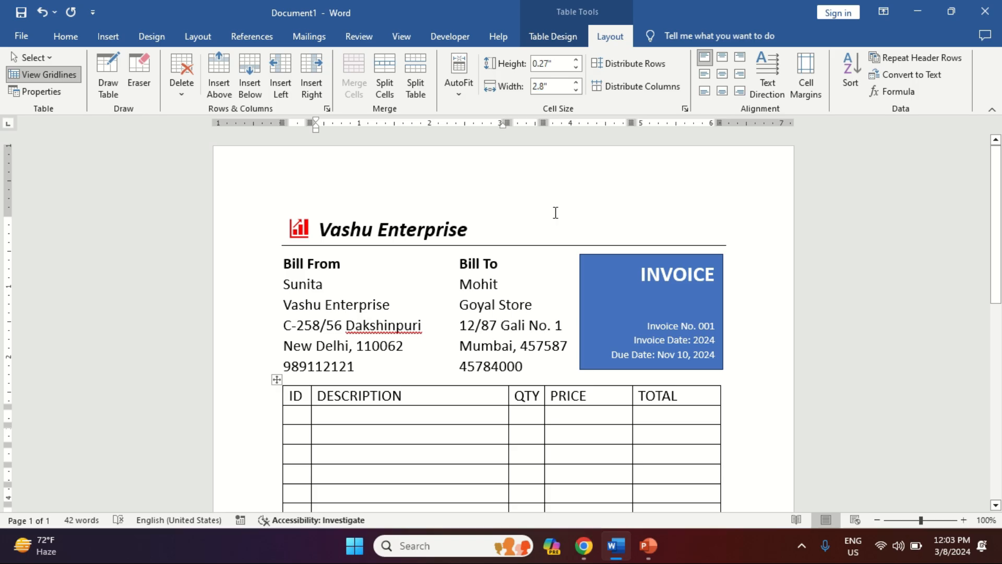
key(Down)
key(Down)
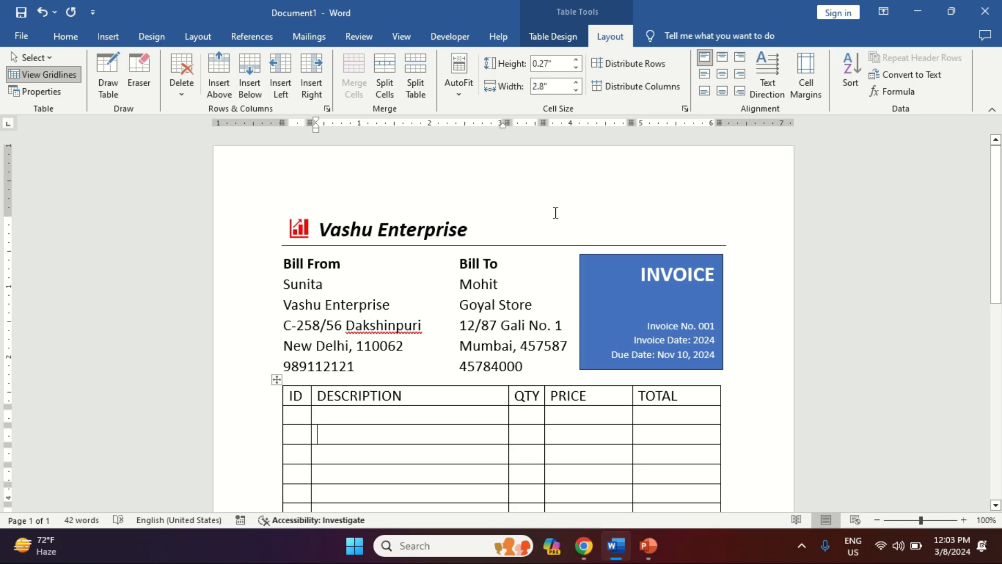
Step: Number the three item rows 01, 02 and 03 in the ID column
key(Up)
key(Left)
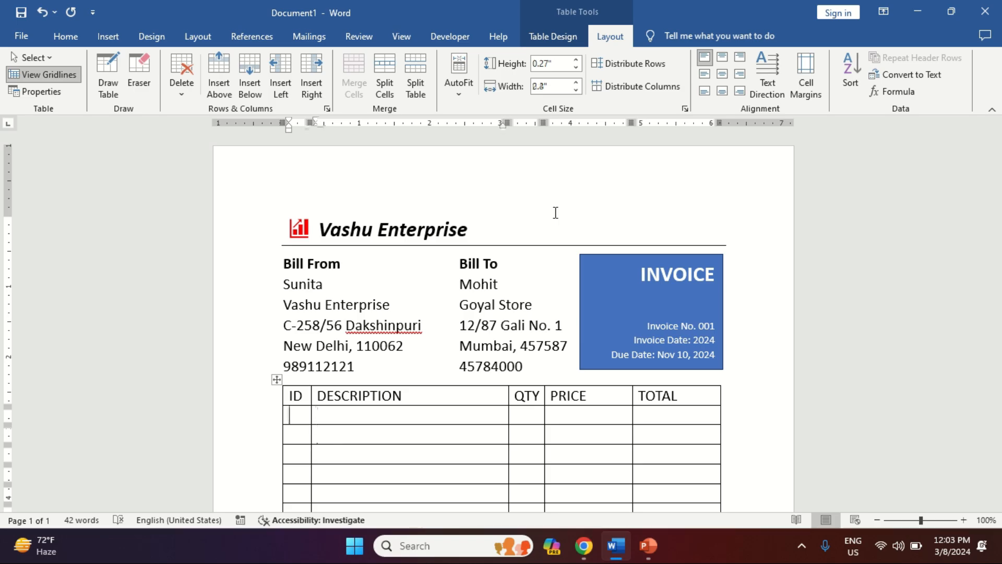
text(01)
key(Down)
text(02)
key(Down)
text(03)
Step: Enter the descriptions Computer Dell, HP Laptop and Dell Mouse for rows 01–03
key(Up)
key(Up)
key(Right)
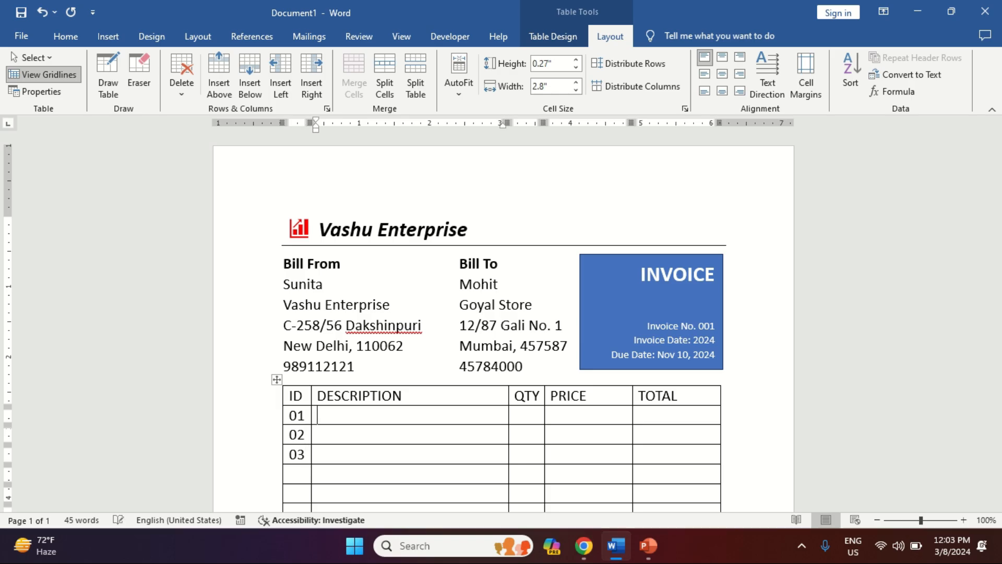
text(Computer Delll)
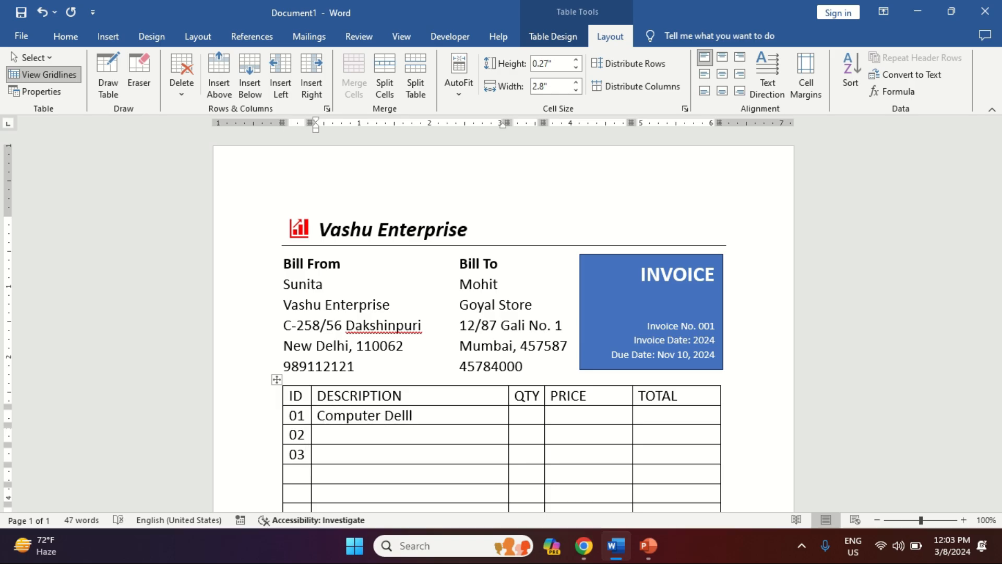
key(BackSpace)
click(337, 434)
text(HP Laptop)
key(Down)
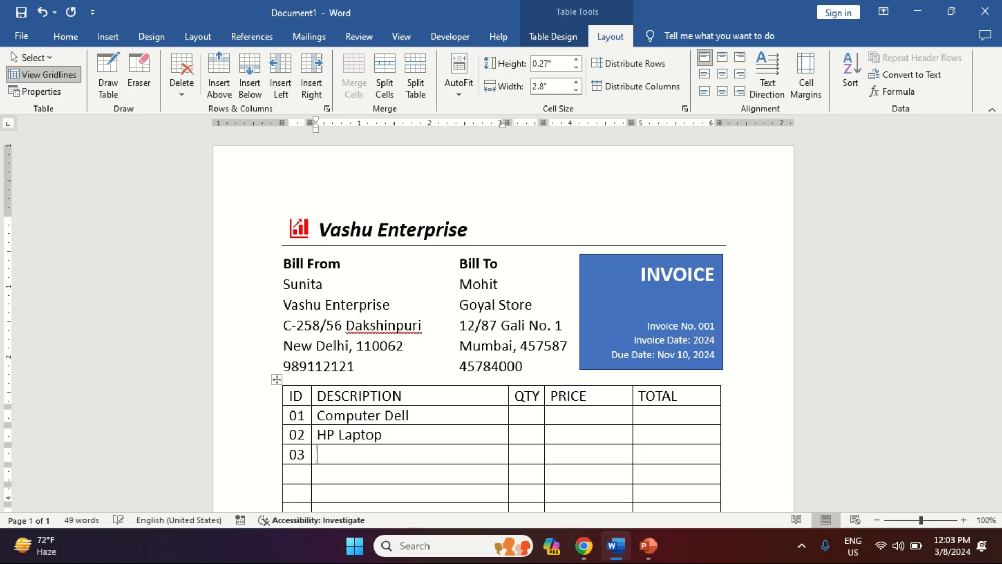
key(Page_Up)
text(Mo)
key(BackSpace)
key(BackSpace)
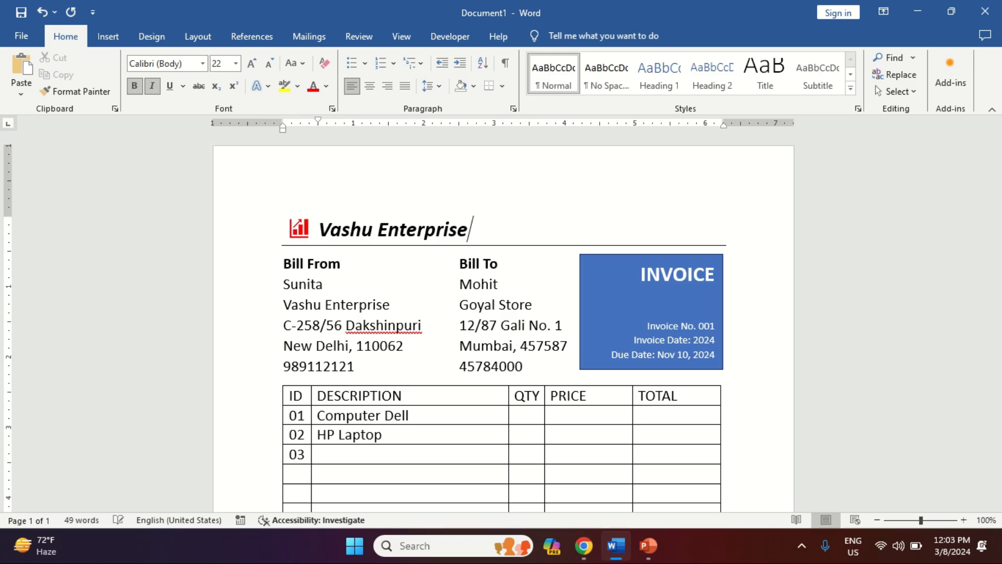
key(Down)
key(Down)
key(Down)
key(Down)
key(Down)
key(Down)
key(Down)
key(Down)
key(Down)
key(Down)
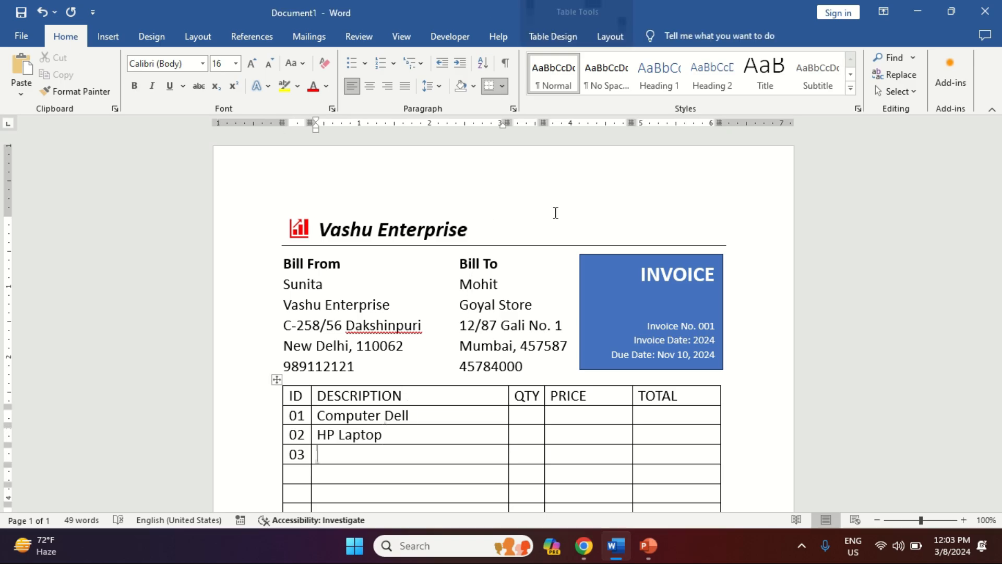
text(Dell Mouse)
Step: Fill the QTY cells with 25, 8 and 7
key(Up)
key(Up)
key(Up)
key(Down)
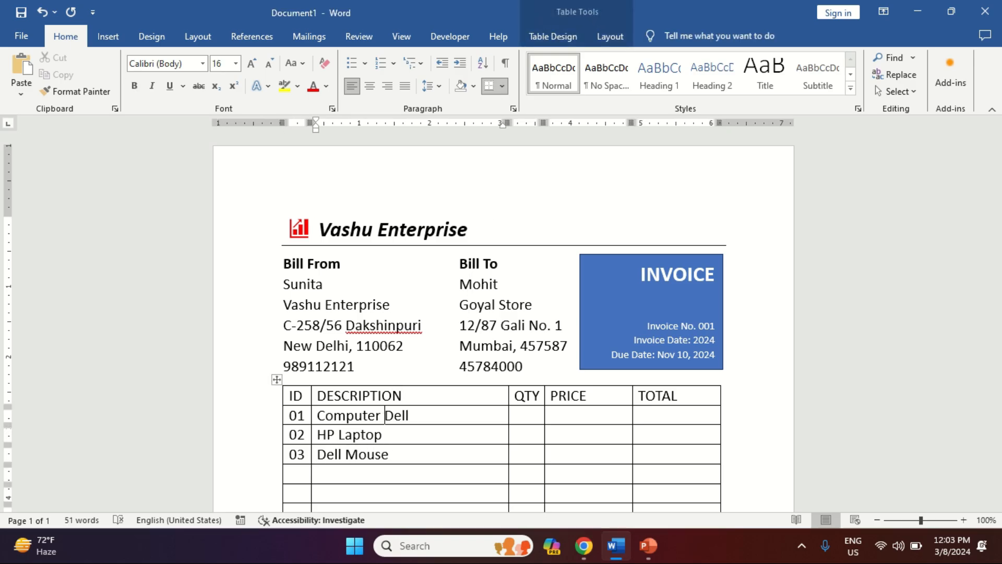
key(Right)
key(Right)
key(Right)
key(Right)
key(Right)
text(25)
key(Down)
text(8)
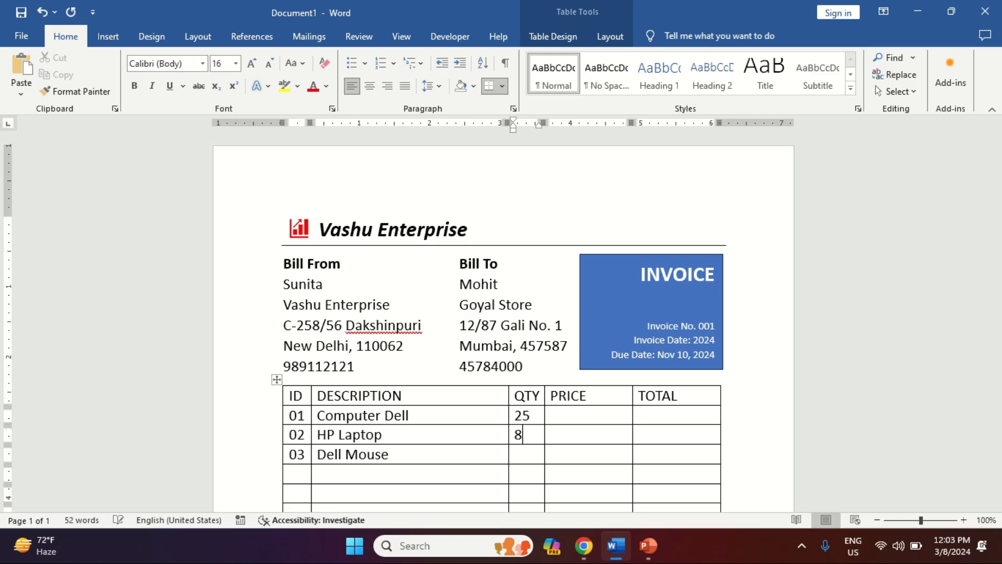
key(Down)
text(7)
key(Right)
key(Up)
Step: Enter prices 6,000.00, 15,000.00 and 14,500.00 for the three items
text($)
key(BackSpace)
text(6,0)
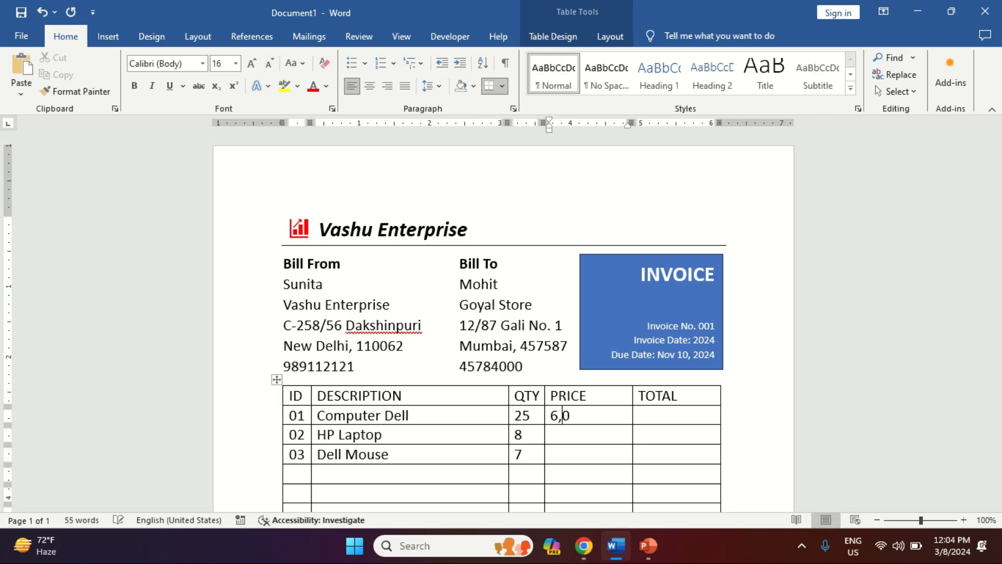
text(00.00)
key(Down)
text(15,000)
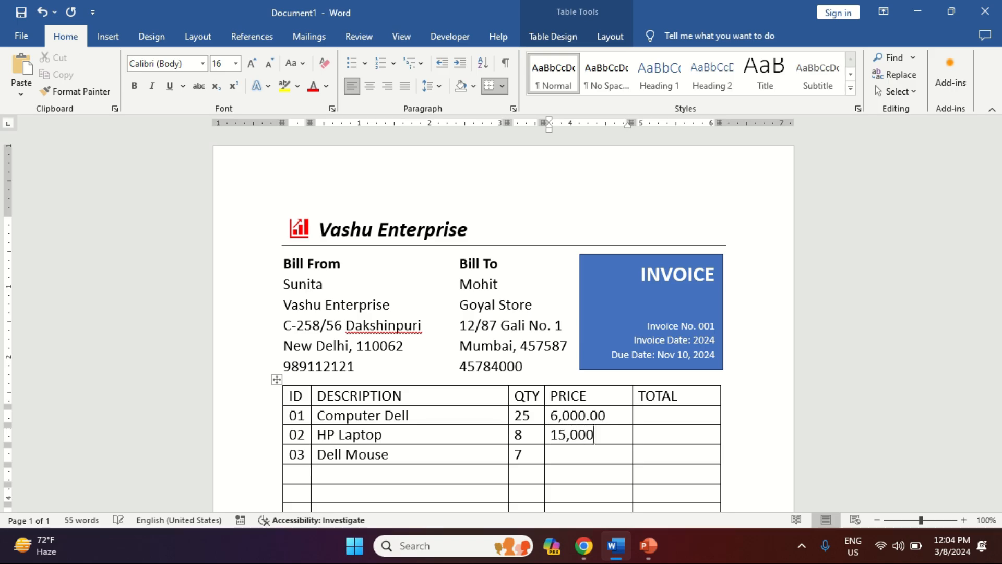
text(.00)
key(Down)
text(14,500.00)
key(Down)
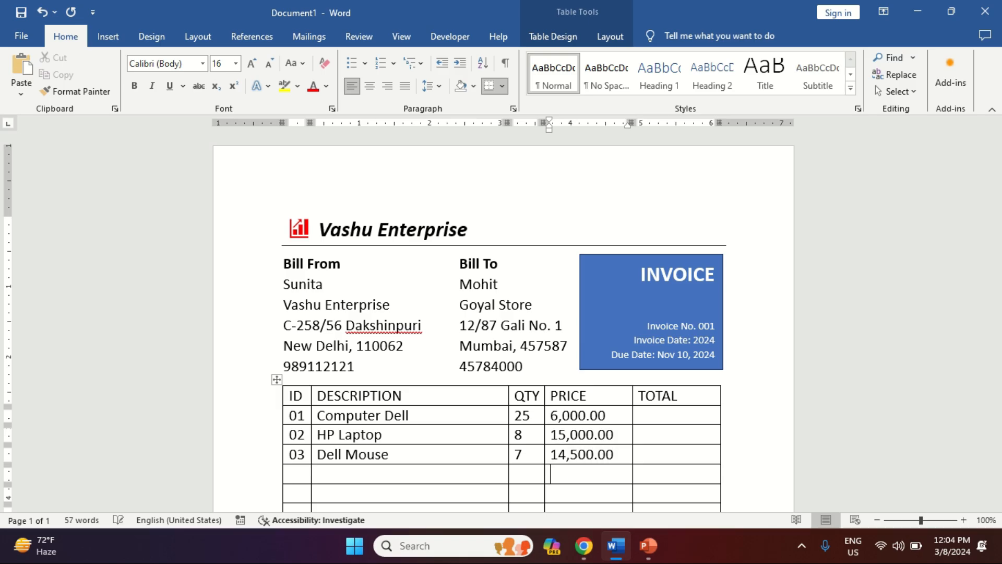
key(Up)
key(Up)
key(Up)
key(Right)
Step: Enter totals 1,50,000.00, 1,20,000.00 and 1,01,500.00 in the three item rows
text(1,50,000.00)
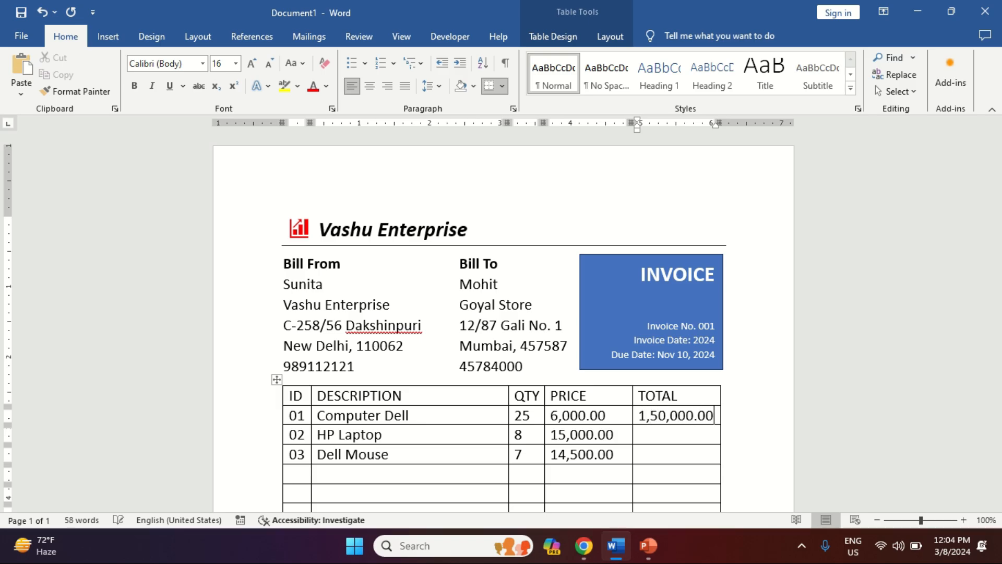
key(Down)
text(,)
key(BackSpace)
text(1,20,000.00)
key(Down)
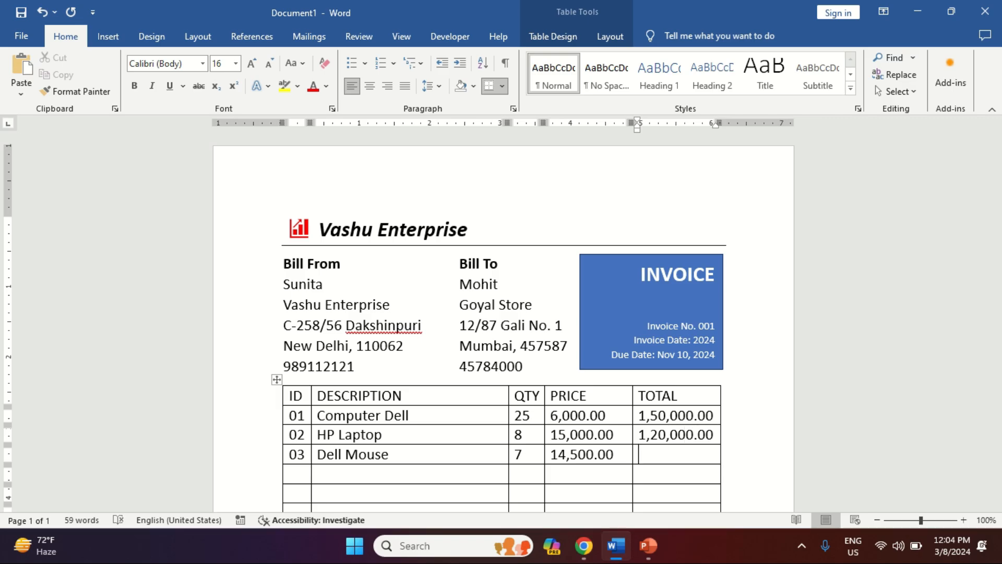
text(,)
key(BackSpace)
text(1,1)
key(BackSpace)
text(01,500.00)
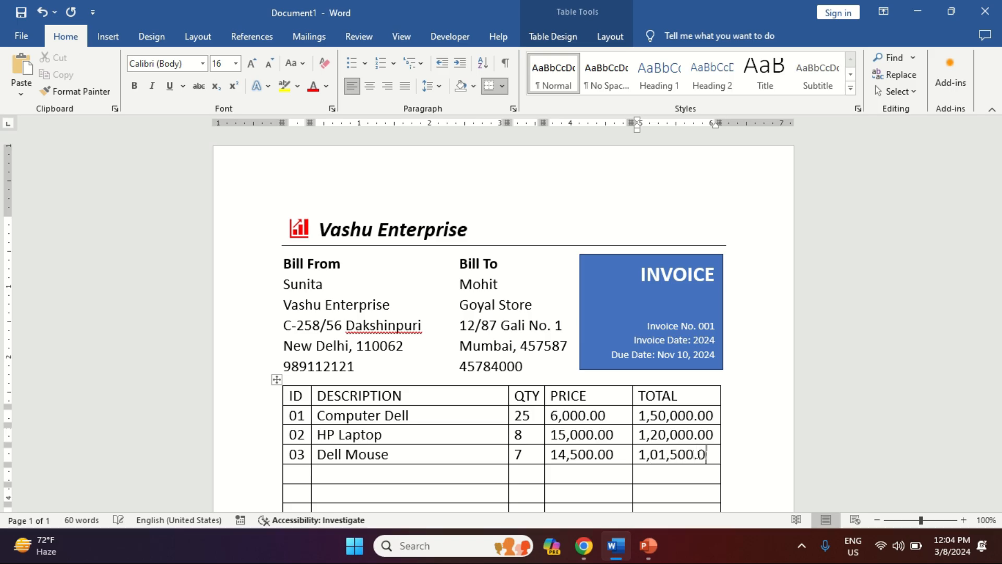
key(Down)
key(Down)
key(Down)
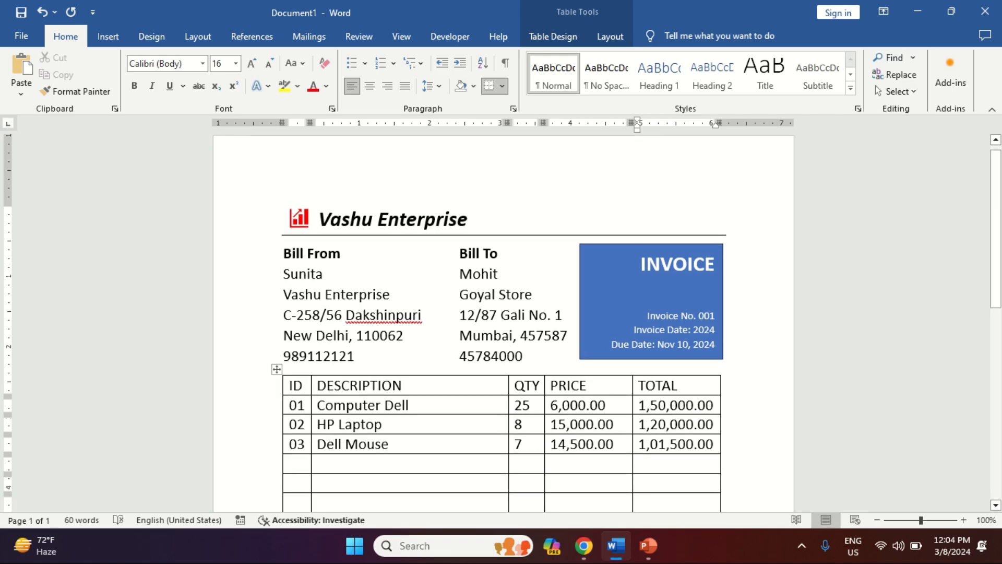
key(Down)
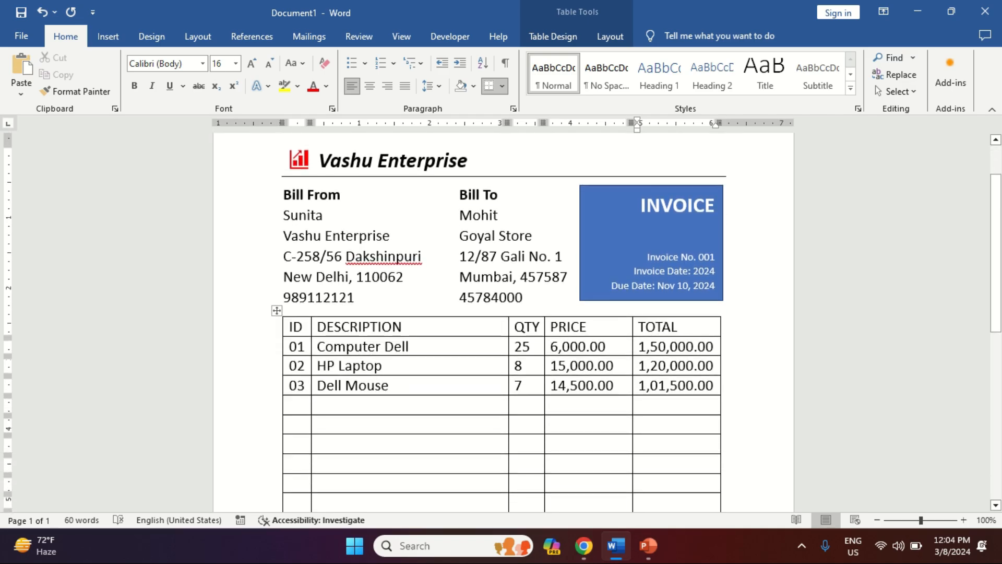
Step: Add a Sub Total label with the amount 3,71,500.00 below the items
key(Left)
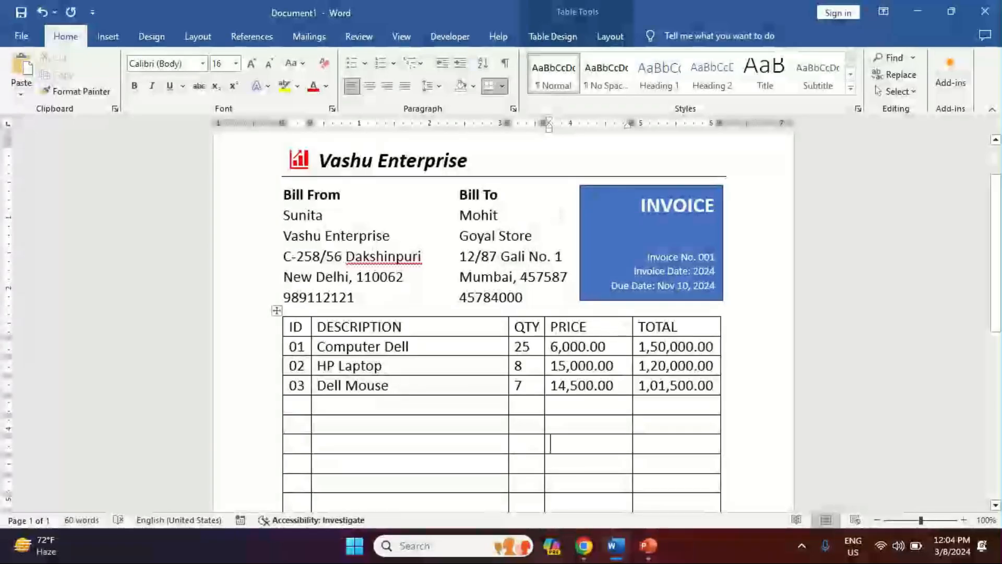
text(Sub Total)
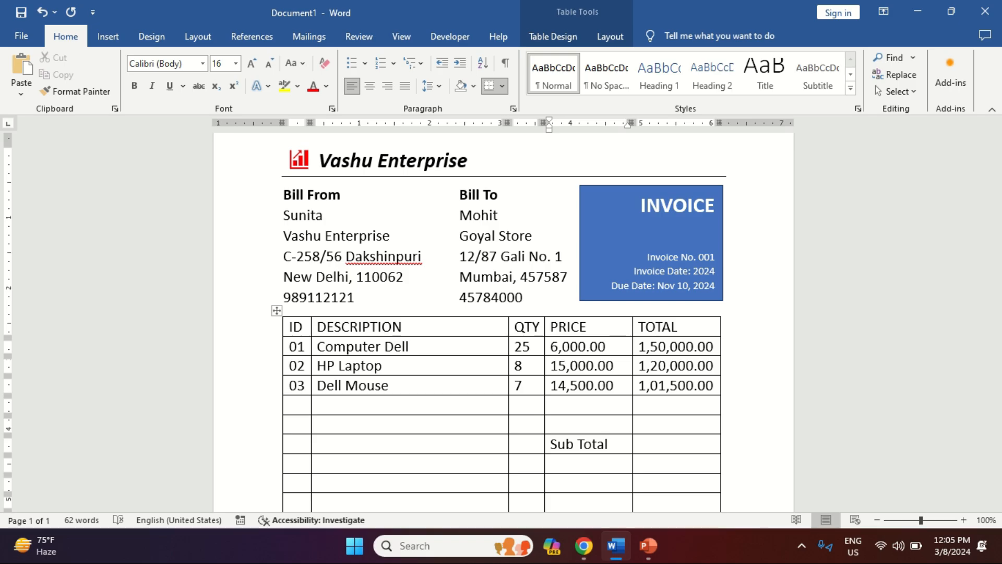
click(639, 445)
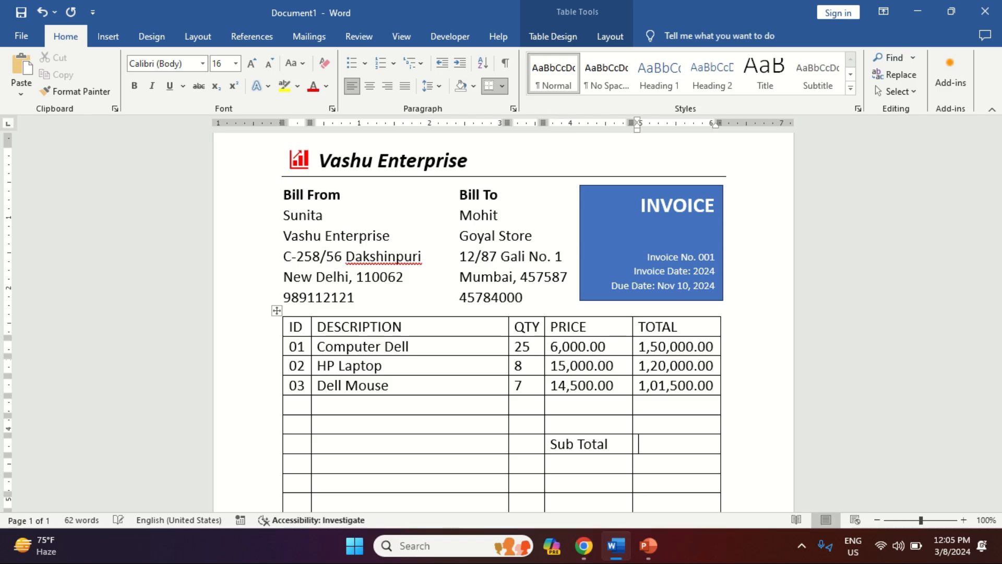
text(3,71,500.00)
Step: Enter 29,720.00, 1,000.00 and 4,02,220.00 in the TOTAL cells below the subtotal
click(639, 463)
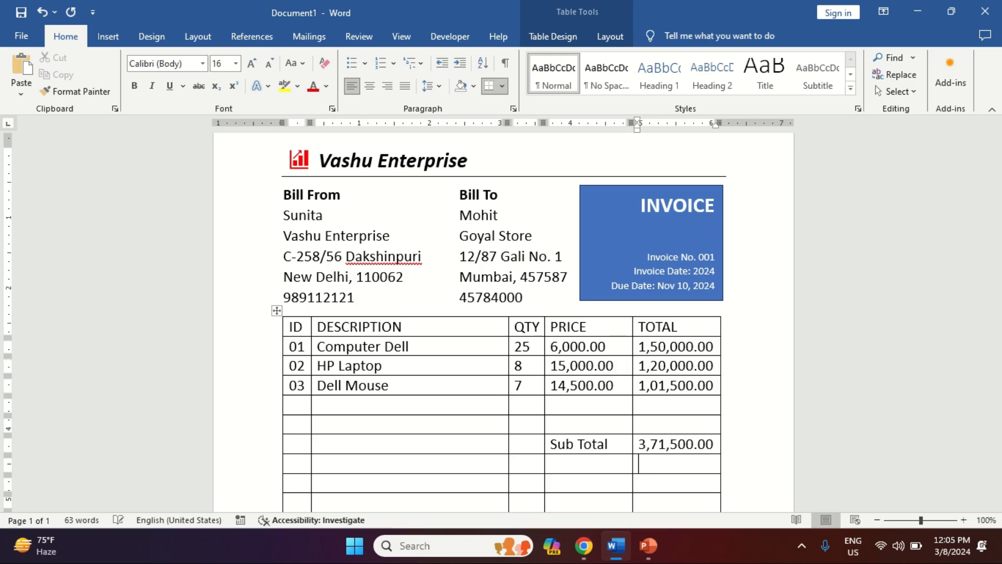
text(29,720.00)
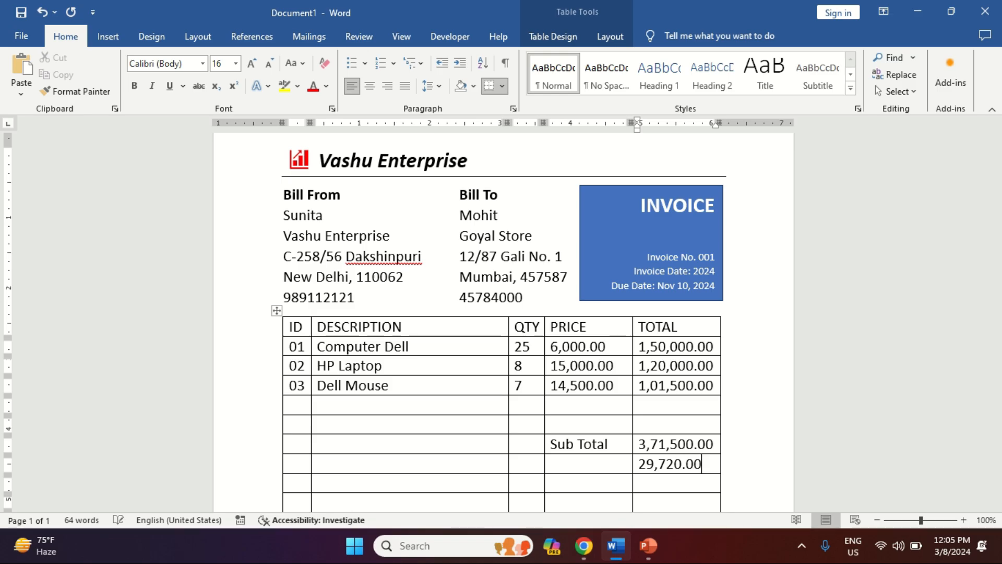
key(Down)
text(1,000.00)
key(Down)
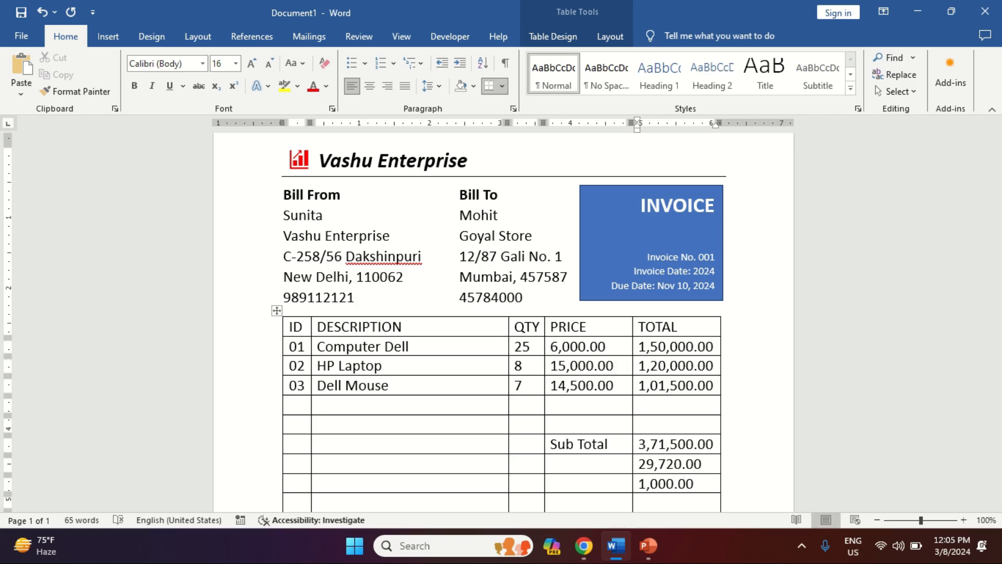
text(4,02,220.00)
Step: Merge the Sub Total label cell with the empty QTY cell beside it
scroll(556, 212, down, 1)
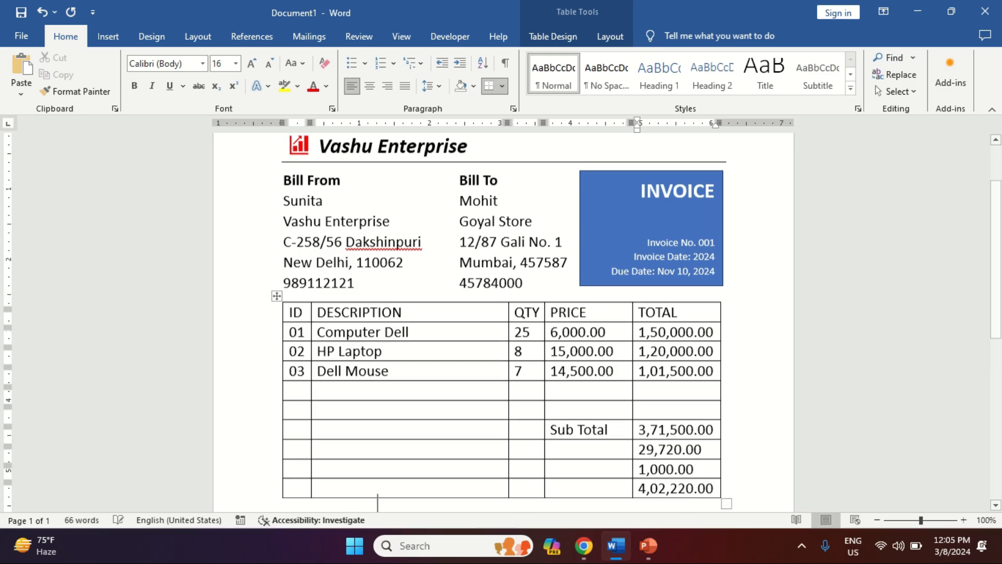
key(Up)
key(Up)
key(Left)
key(Left)
key(Left)
key(Left)
key(Left)
key(Left)
key(Left)
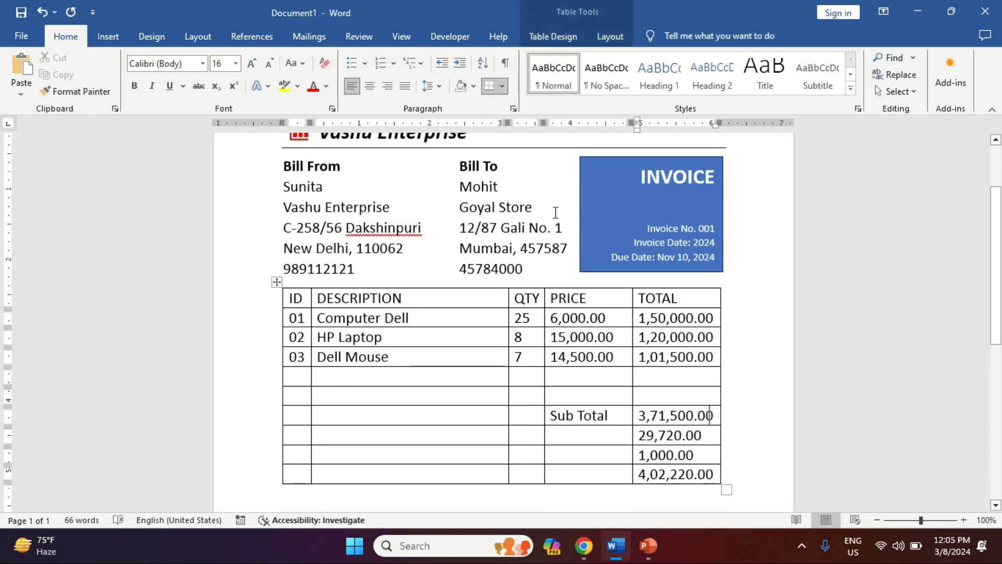
key(Left)
key(Left)
key(Left)
key(Left)
key(Left)
key(Left)
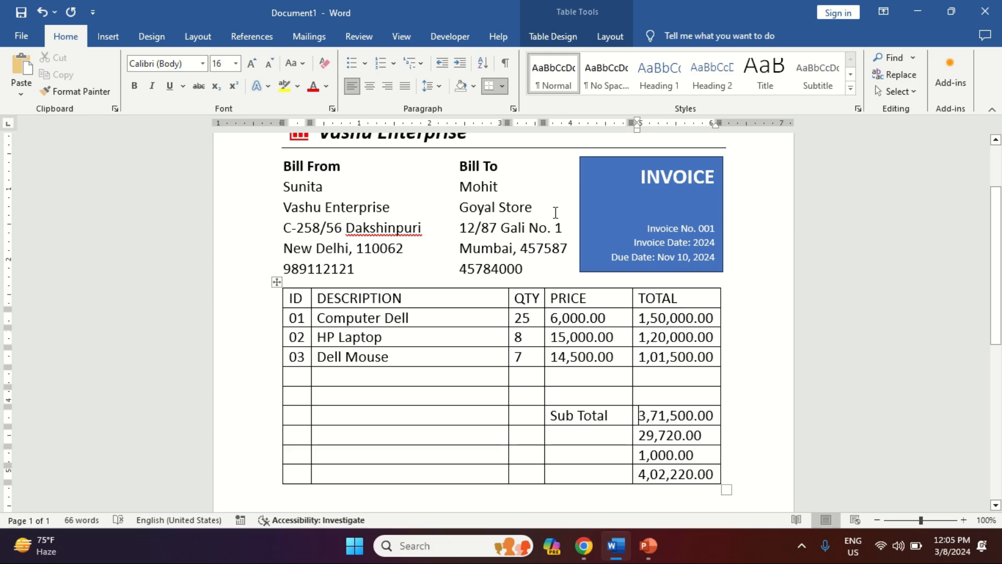
key(shift+Left)
key(shift+Left)
key(shift+Left)
key(shift+Left)
key(shift+Left)
key(shift+Left)
key(shift+Left)
key(shift+Left)
key(shift+Left)
key(shift+Left)
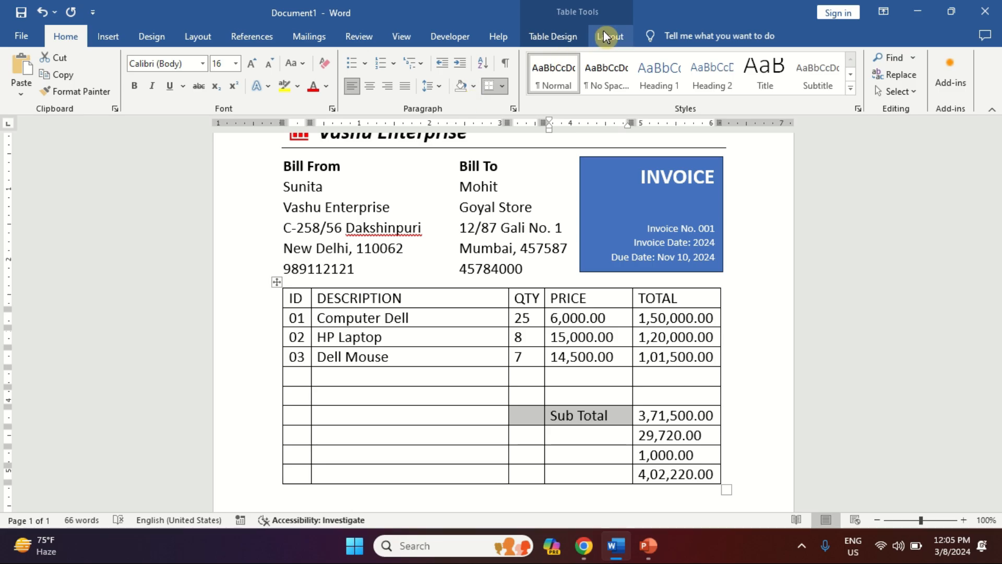
click(558, 36)
click(602, 38)
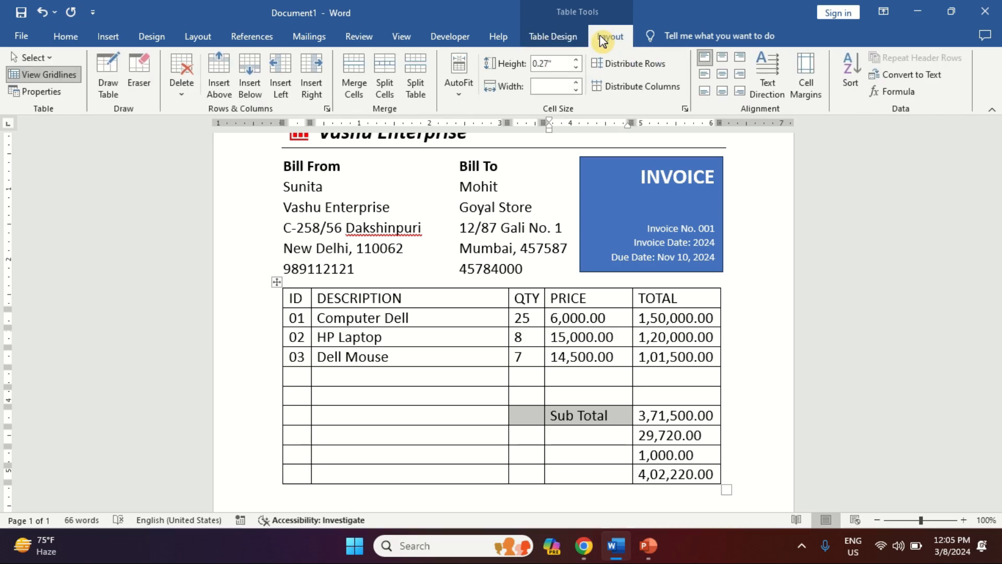
click(351, 77)
Step: Merge the label cells beside 29,720.00, 1,000.00 and 4,02,220.00
key(Down)
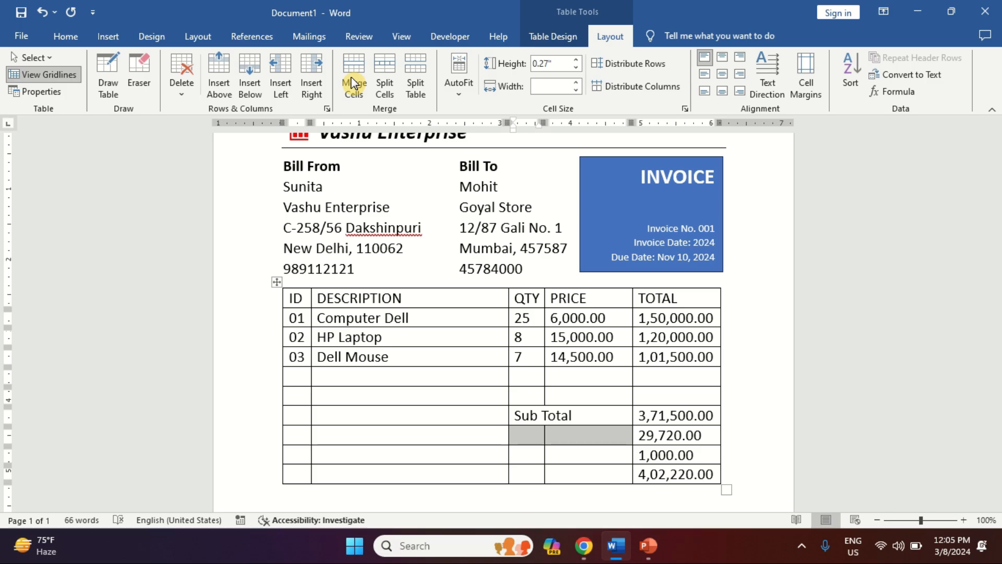
click(351, 82)
key(Down)
key(shift+Right)
key(shift+Right)
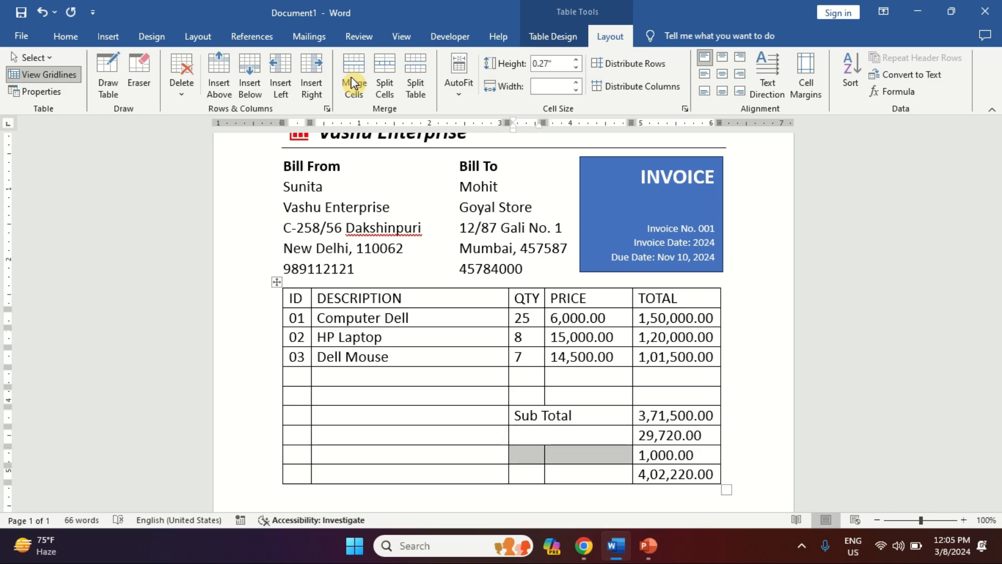
click(351, 82)
key(Down)
key(shift+Right)
key(shift+Right)
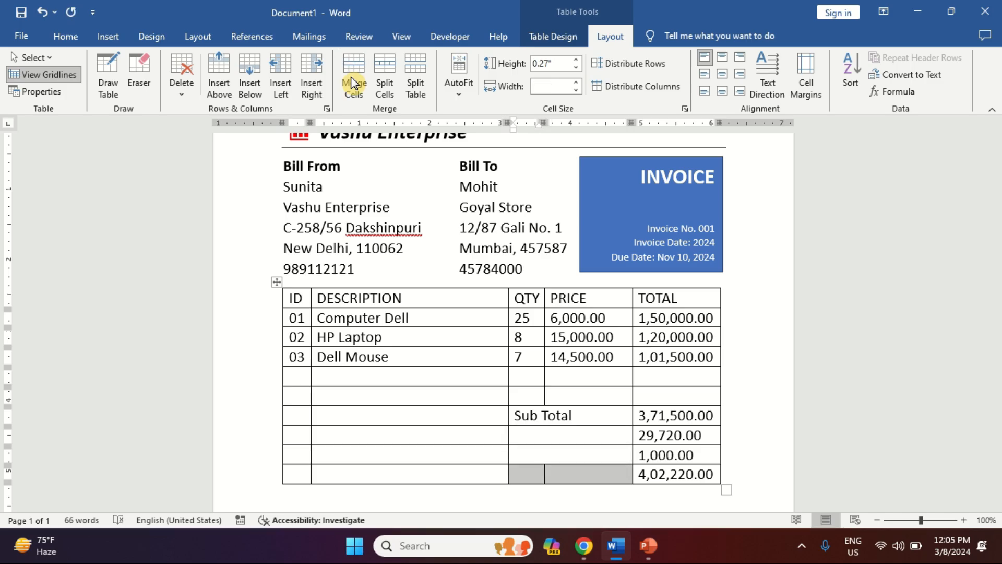
click(351, 82)
Step: Label the 29,720.00 row Sales Tax 8%
key(Up)
key(Up)
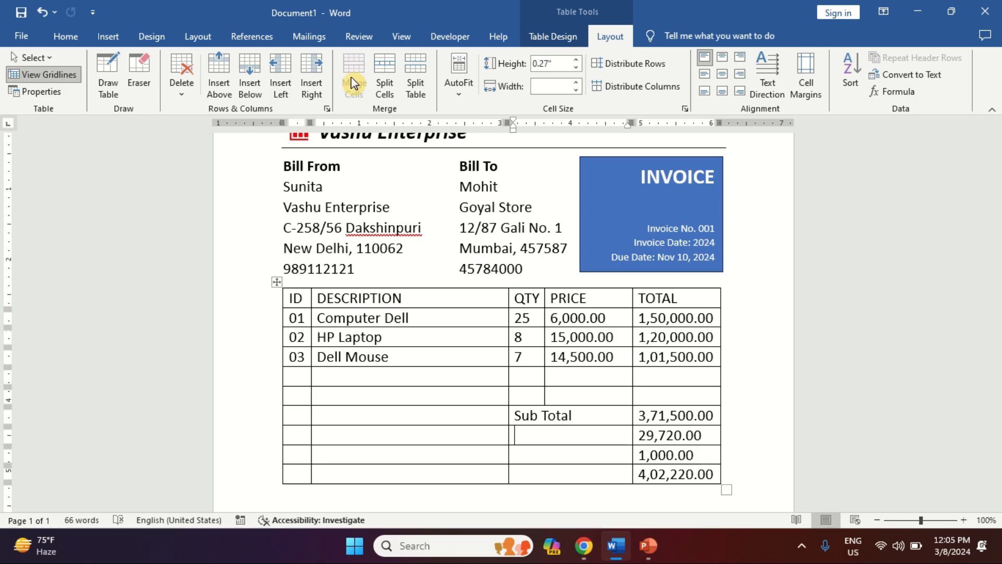
text(Sales Tax 8%)
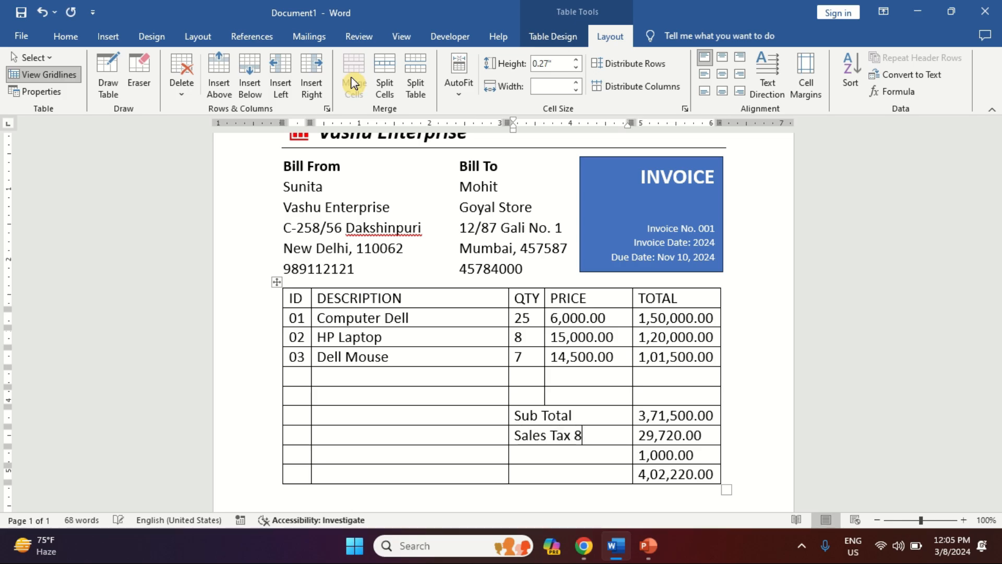
key(BackSpace)
text(&)
key(BackSpace)
key(BackSpace)
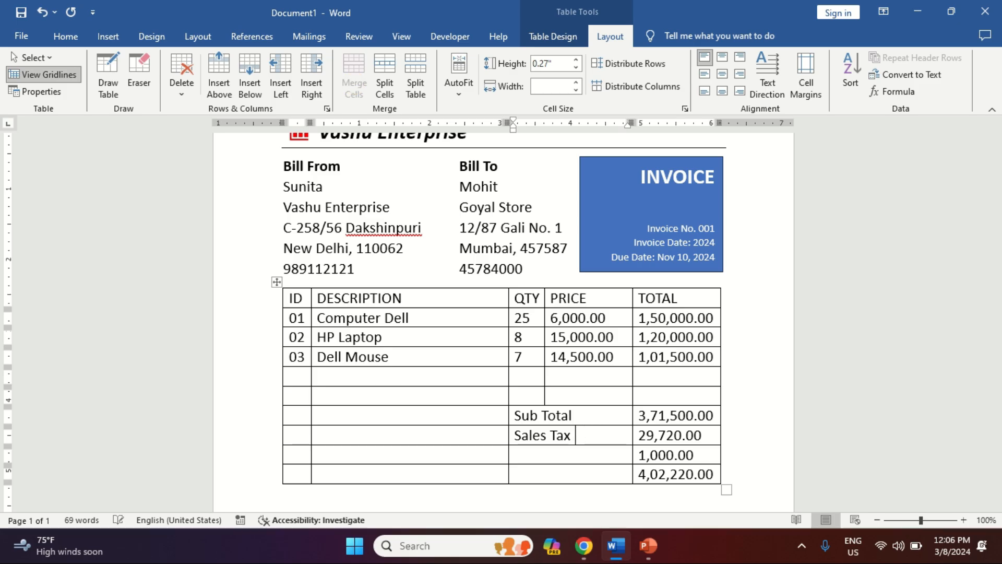
text(8%)
Step: Label the last two rows Shipping Fee and Total, then select all four label cells
click(565, 454)
text(Shipp)
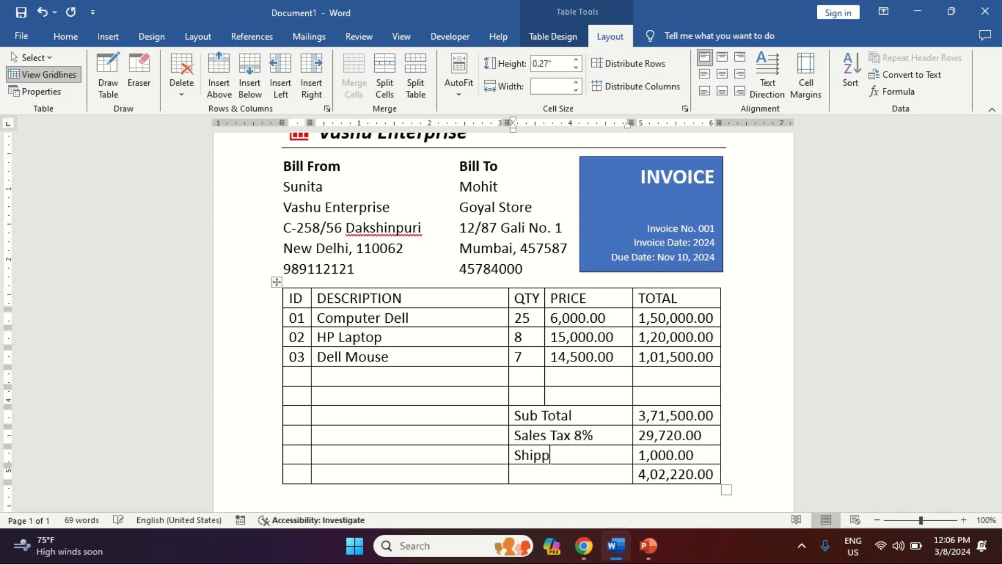
text(ing & hande)
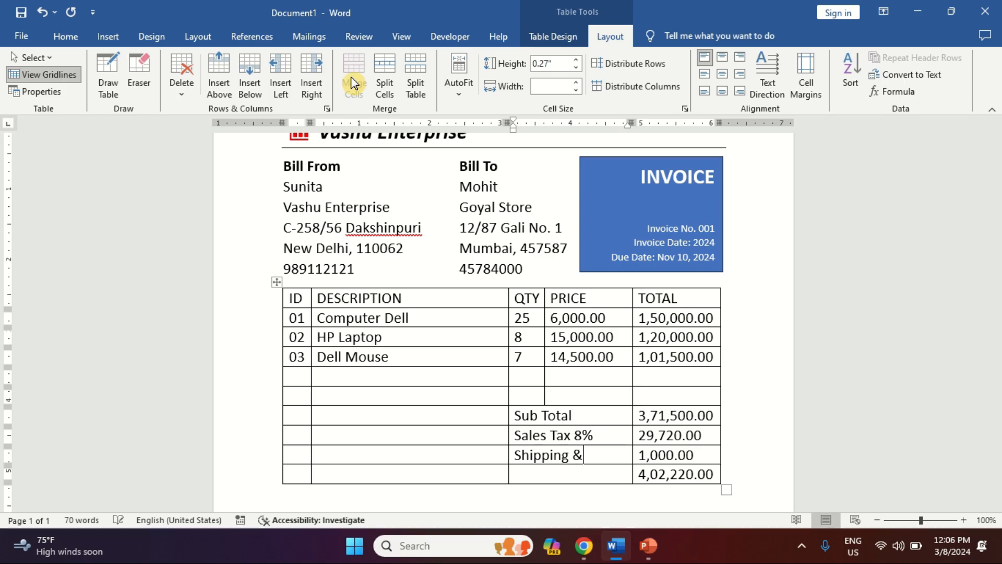
key(BackSpace)
key(BackSpace)
key(BackSpace)
key(BackSpace)
key(BackSpace)
key(BackSpace)
key(BackSpace)
text(Fee)
text(Total)
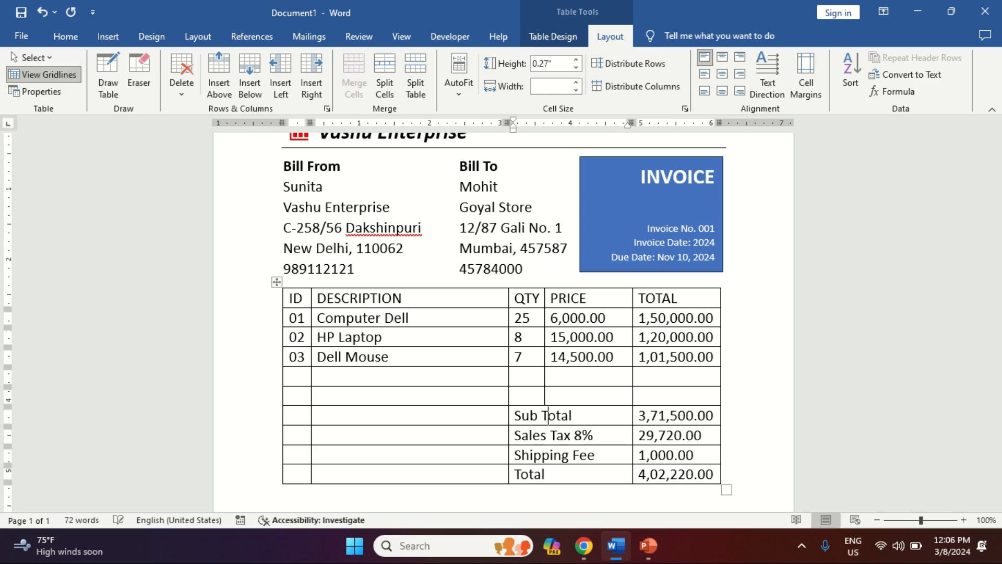
key(shift+Down)
key(shift+Down)
key(shift+Down)
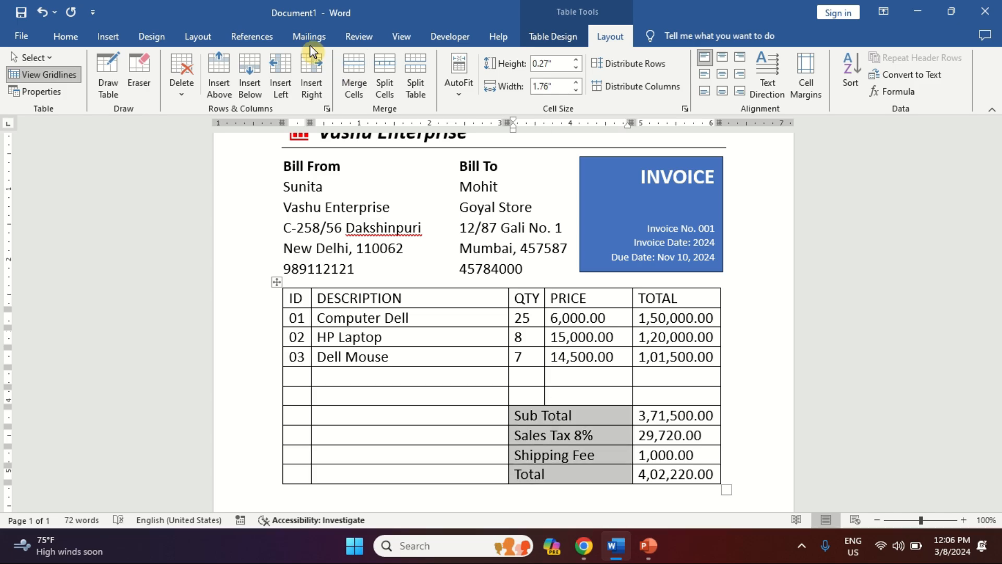
Step: Right-align the totals labels and make all four totals rows bold
click(80, 36)
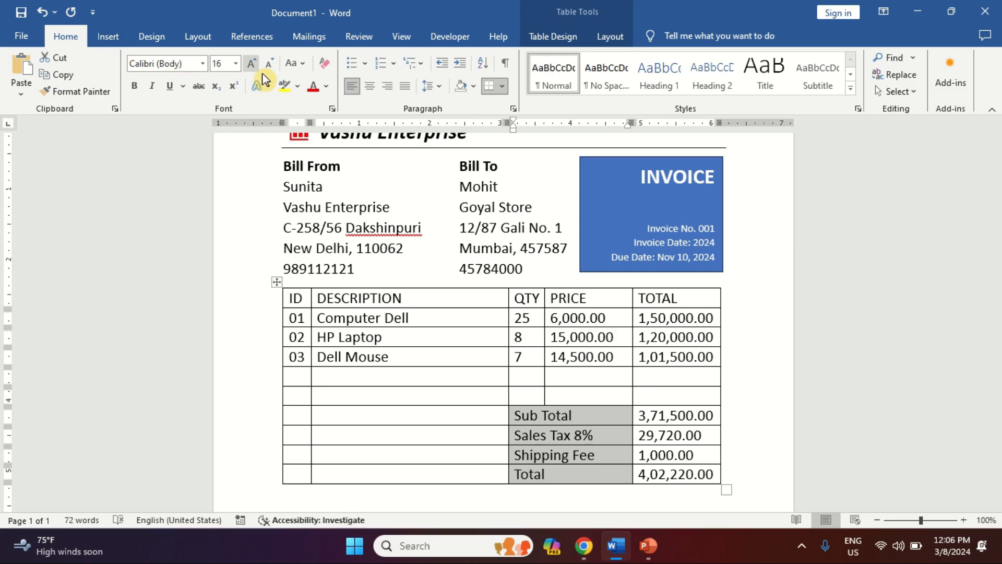
click(387, 90)
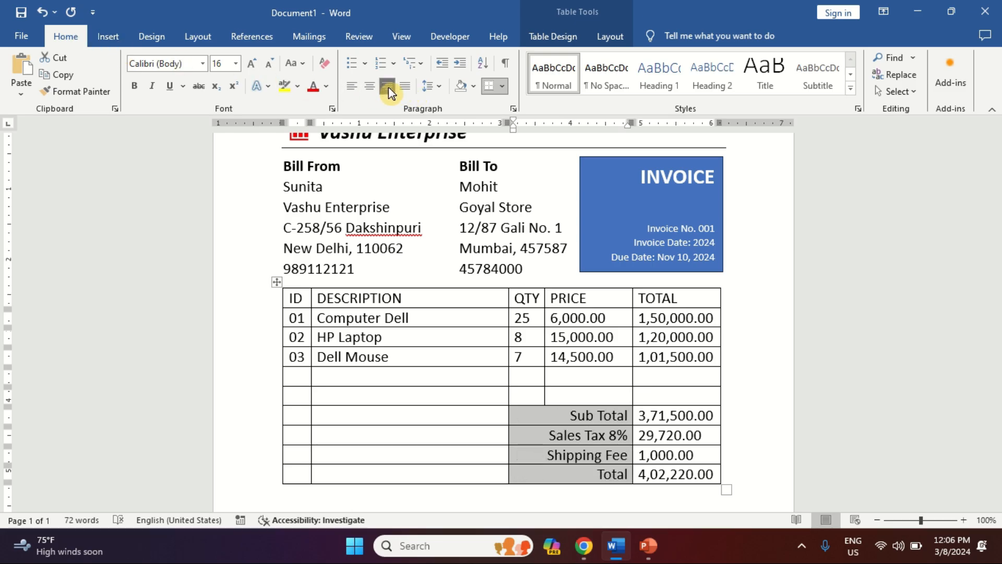
key(Down)
key(Up)
key(Up)
key(Up)
key(Up)
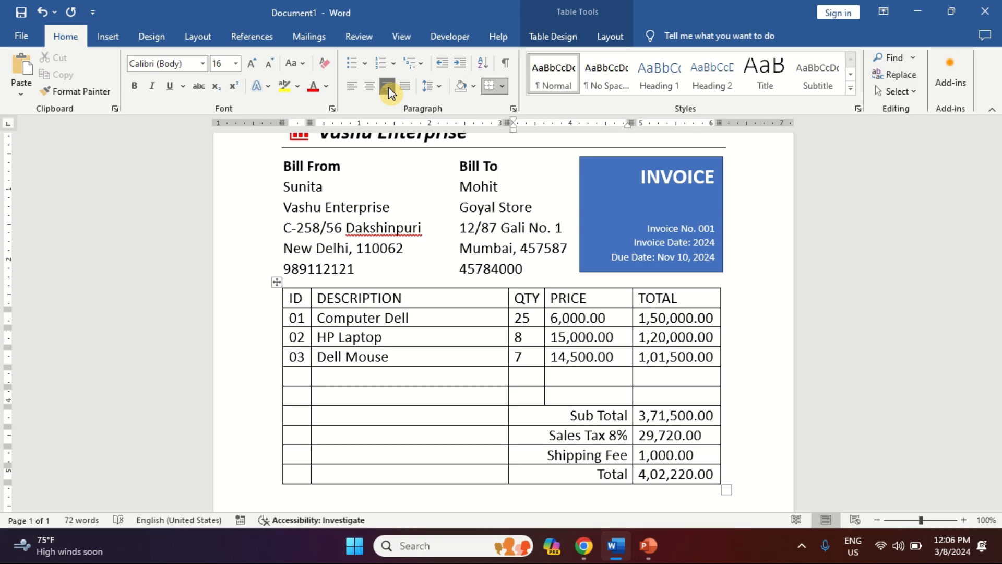
key(shift+Down)
key(shift+Down)
key(shift+Down)
key(shift+Right)
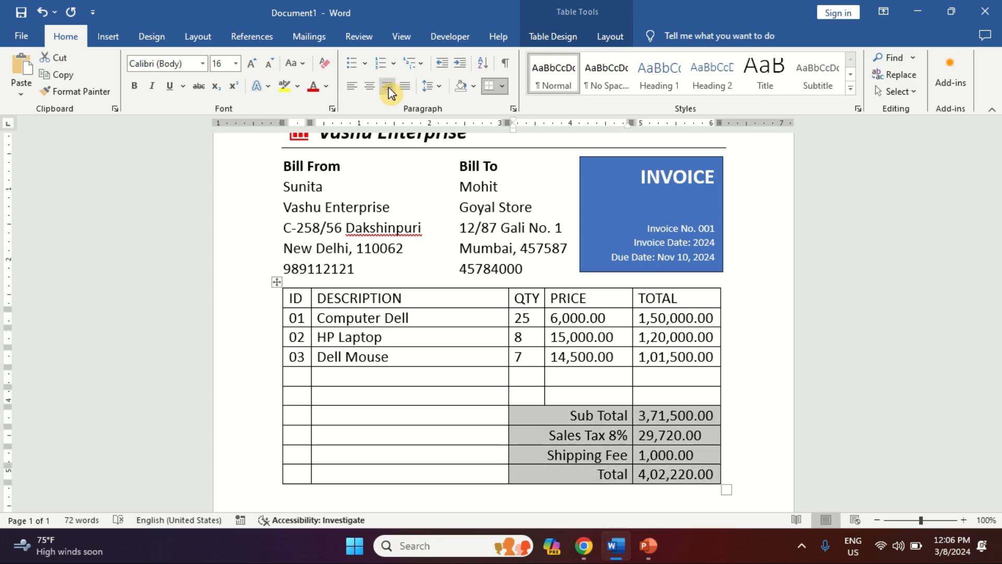
click(135, 86)
Step: Select the item table's header row
key(Up)
key(Up)
key(Up)
key(Up)
key(Up)
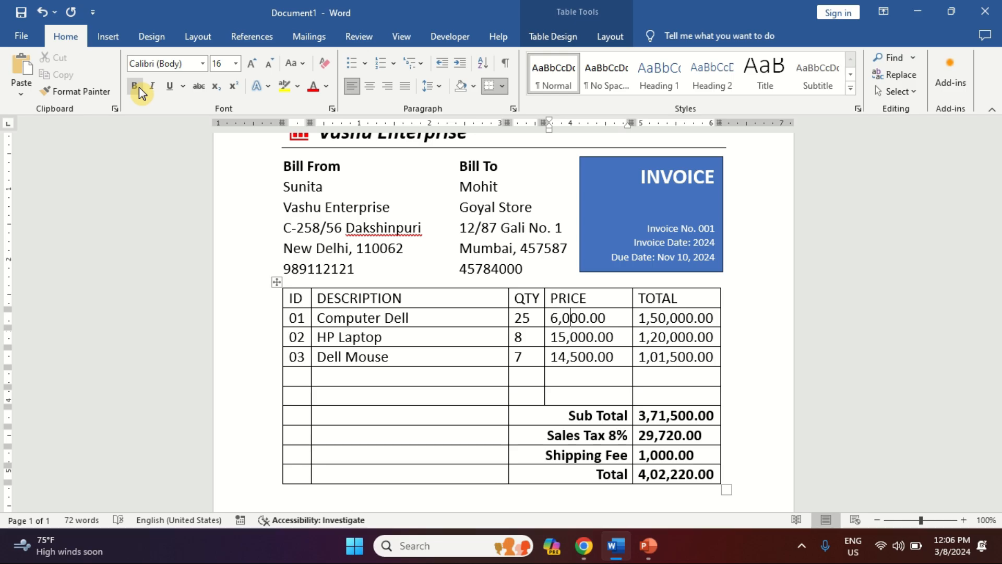
key(Up)
key(Right)
key(Right)
key(Right)
key(Right)
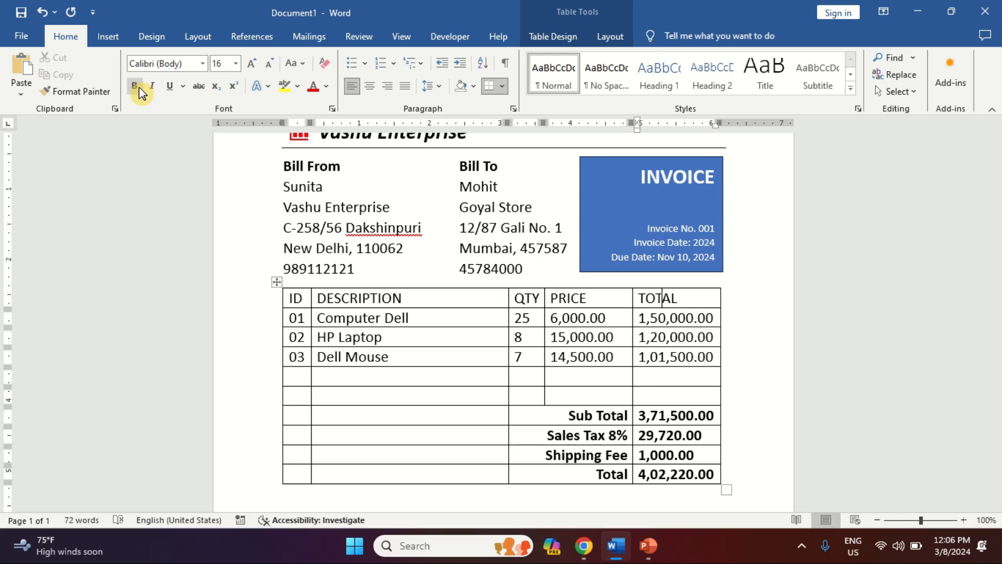
key(shift+Left)
key(shift+Left)
key(shift+Left)
key(shift+Left)
key(shift+Left)
key(shift+Left)
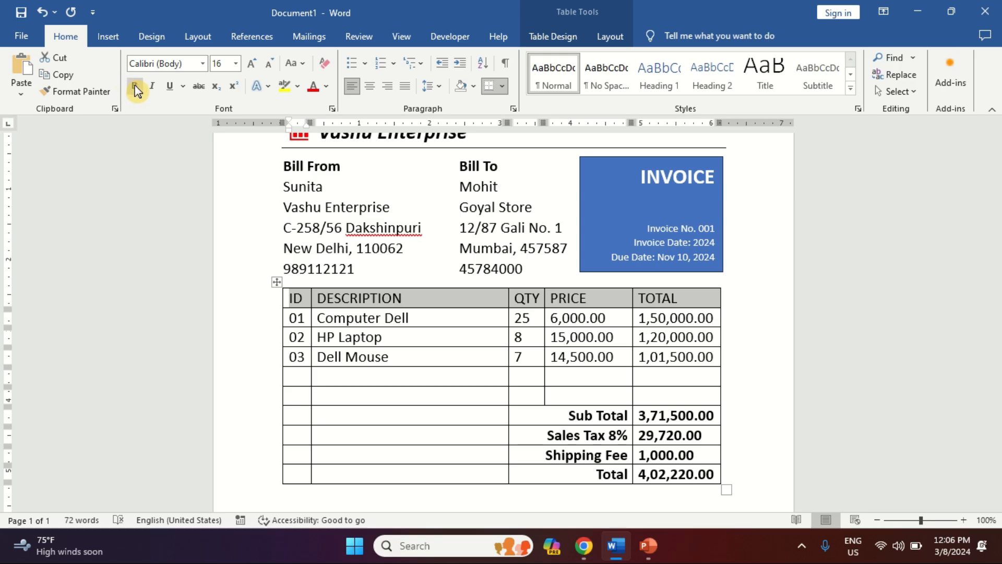
Step: Make the header row bold and centred with Blue shading
click(137, 90)
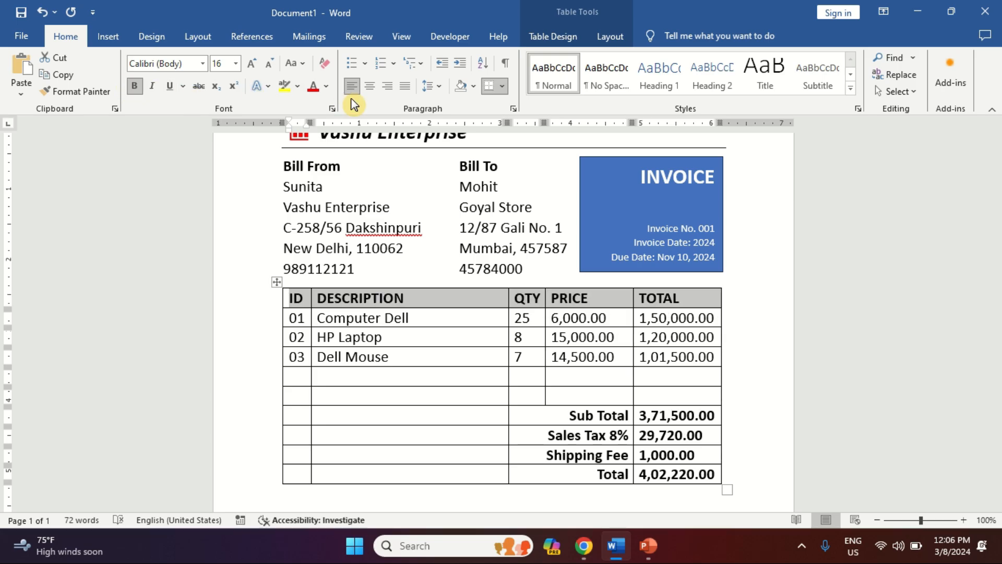
click(370, 87)
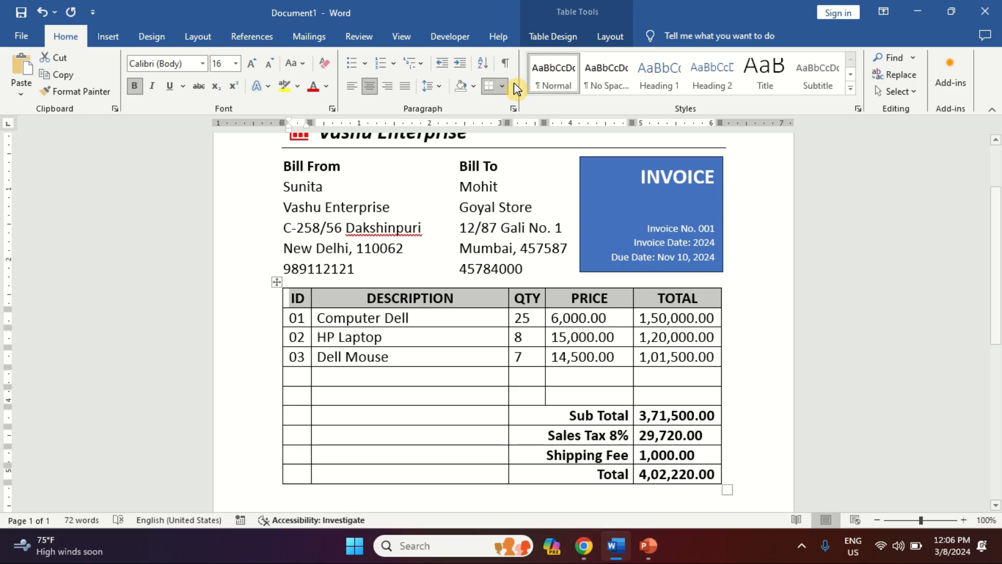
click(609, 41)
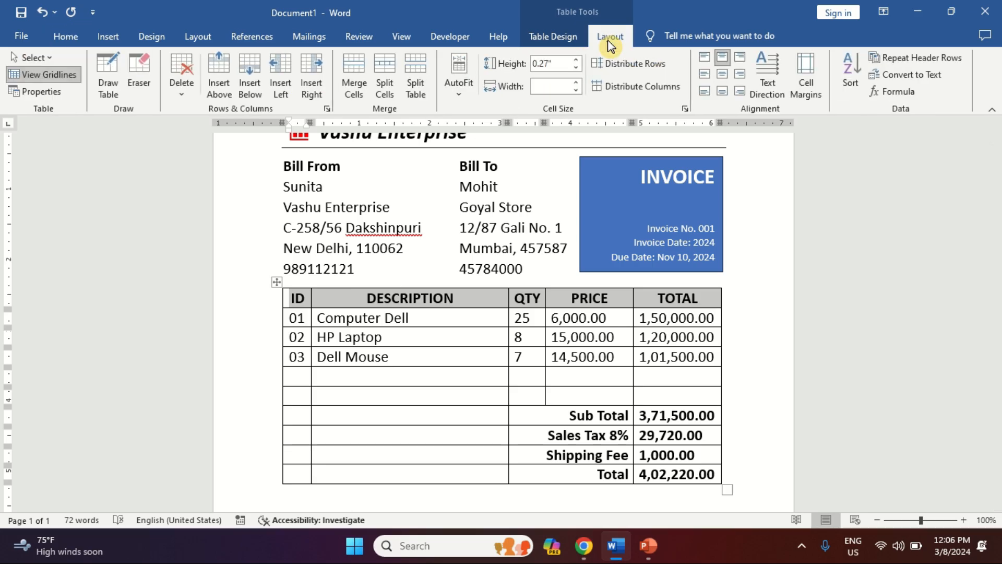
click(568, 38)
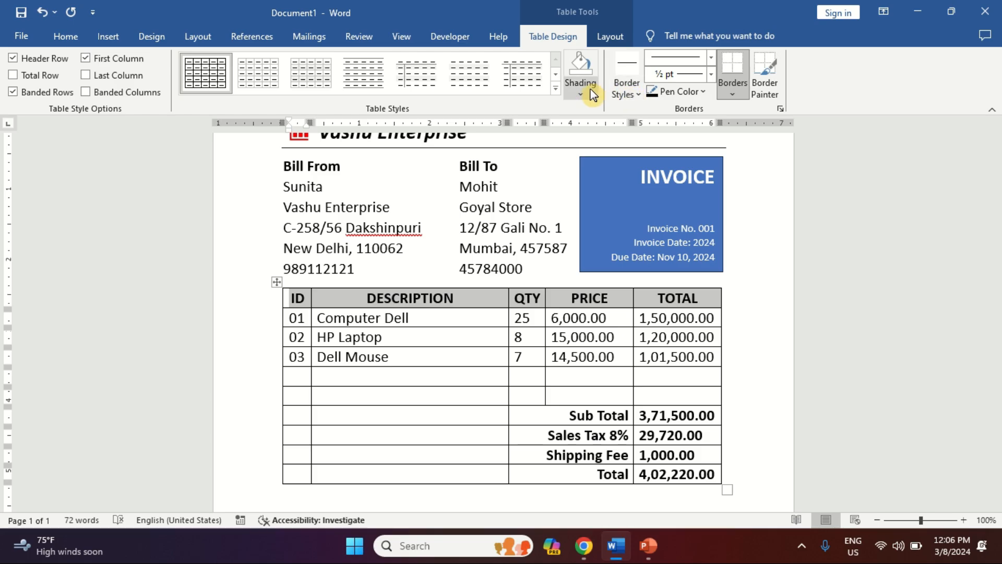
click(590, 93)
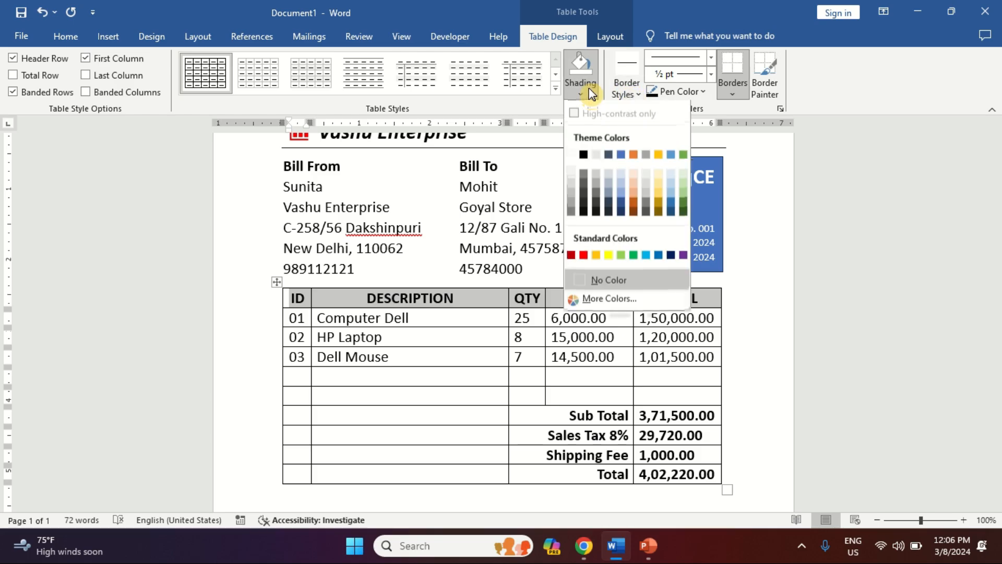
click(672, 256)
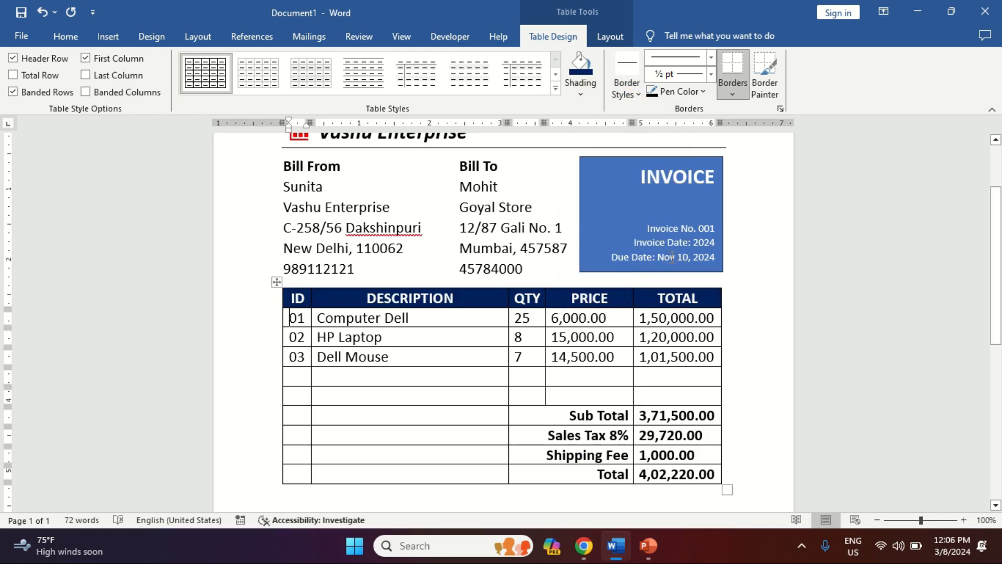
key(Up)
key(Up)
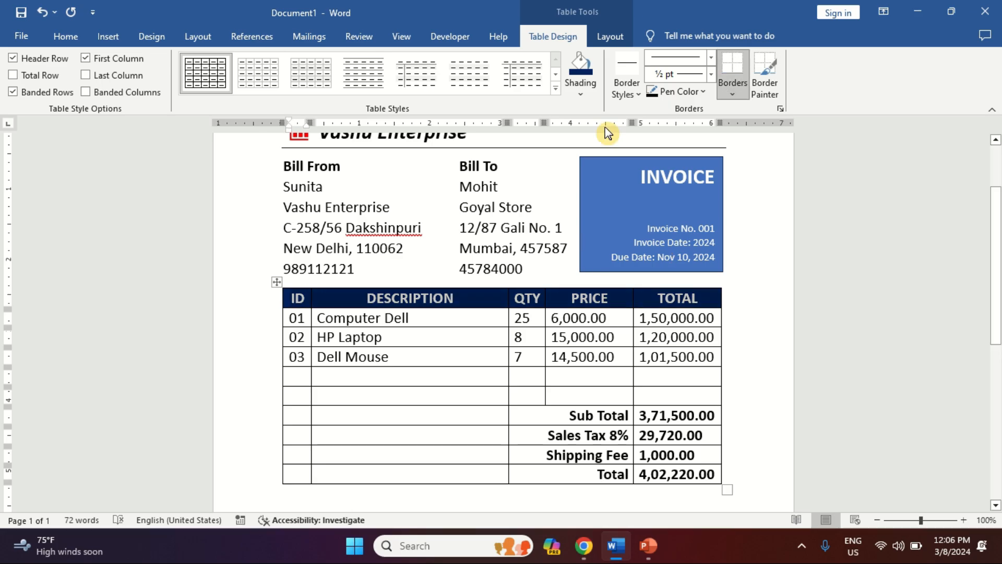
click(583, 92)
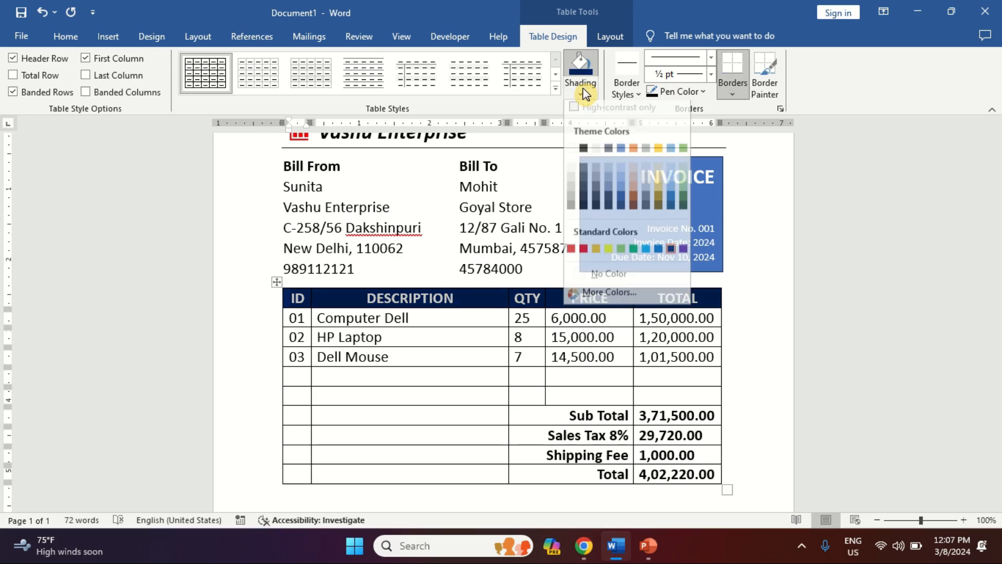
click(660, 255)
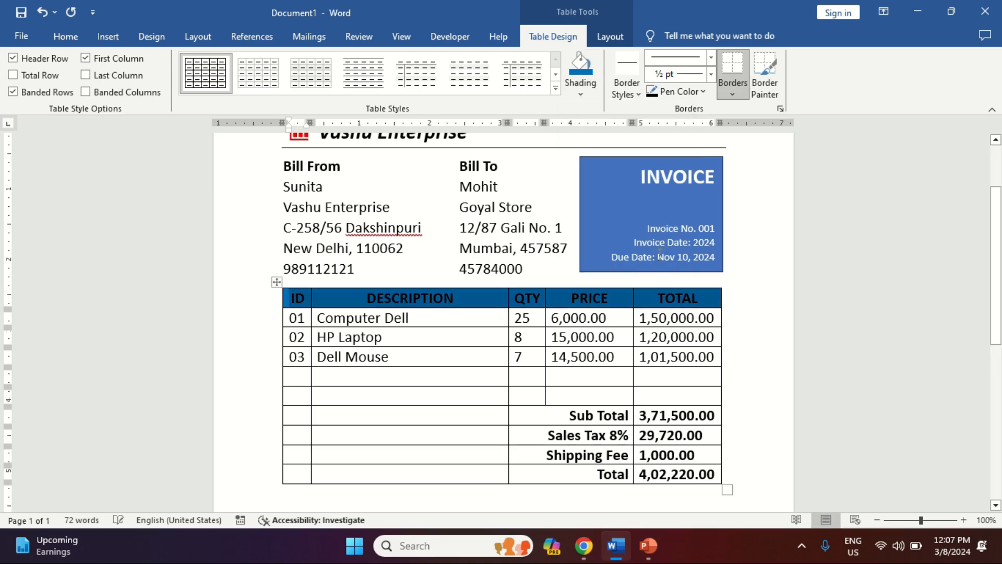
Step: Change the header row's font colour to white
click(65, 36)
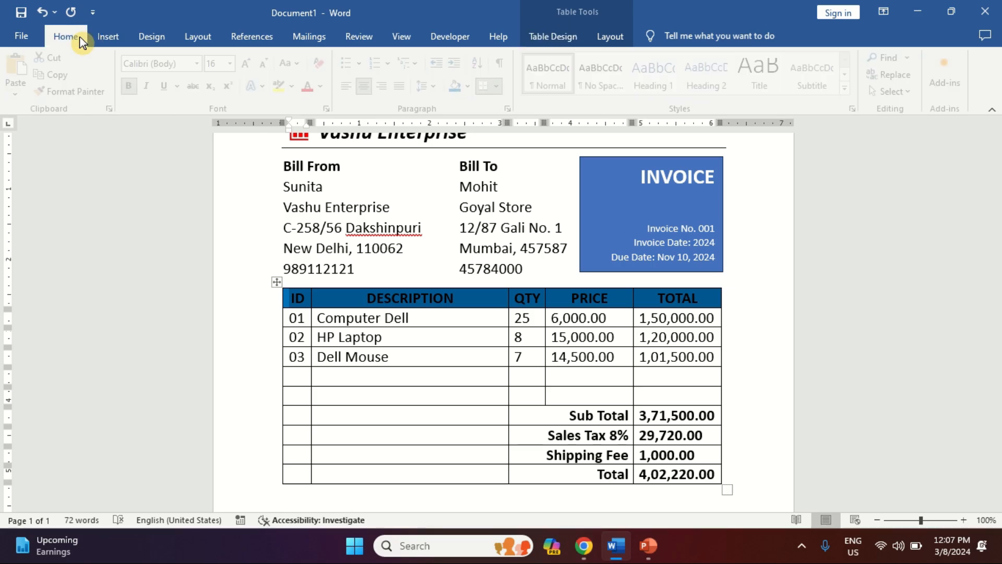
click(326, 86)
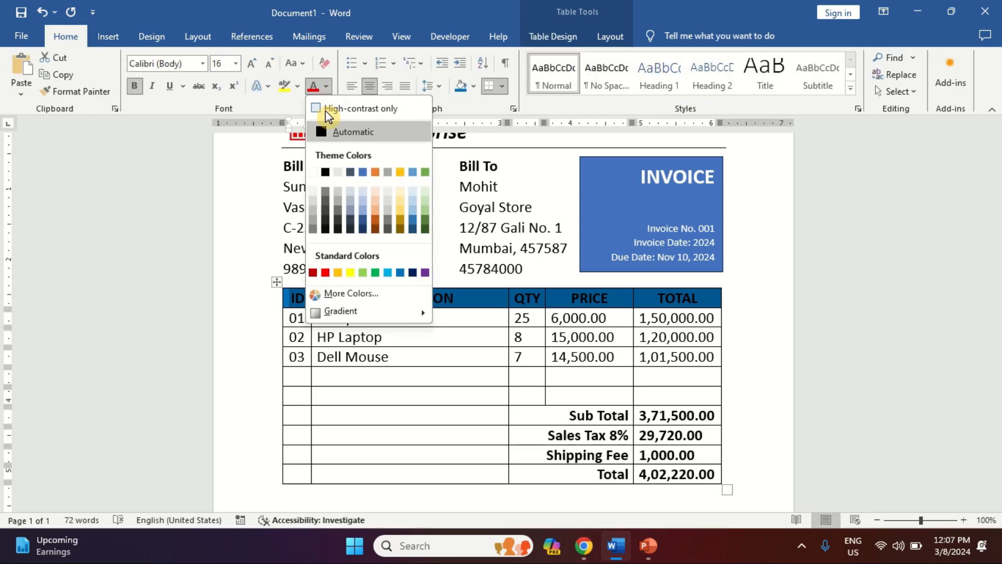
click(314, 174)
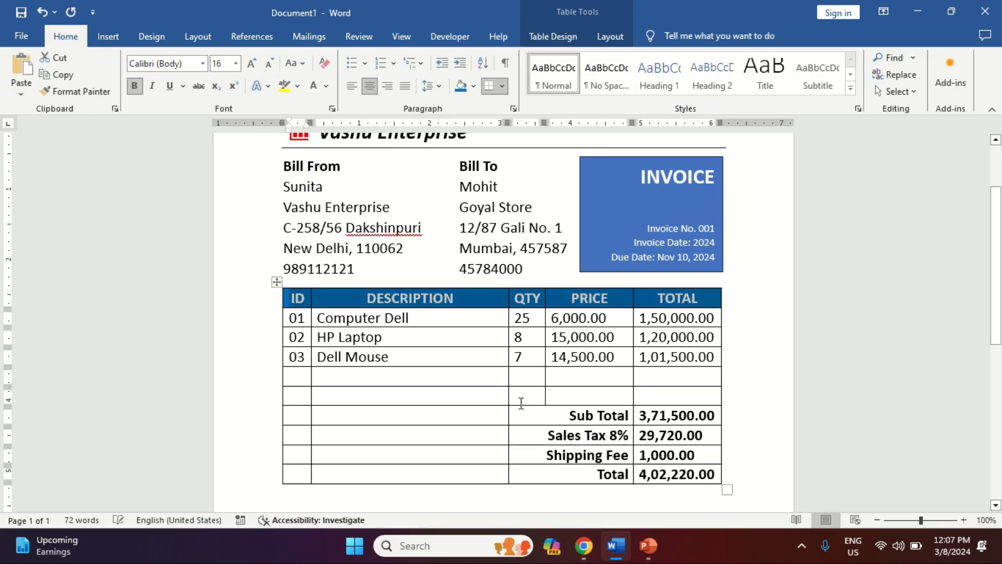
key(Down)
key(Down)
key(Down)
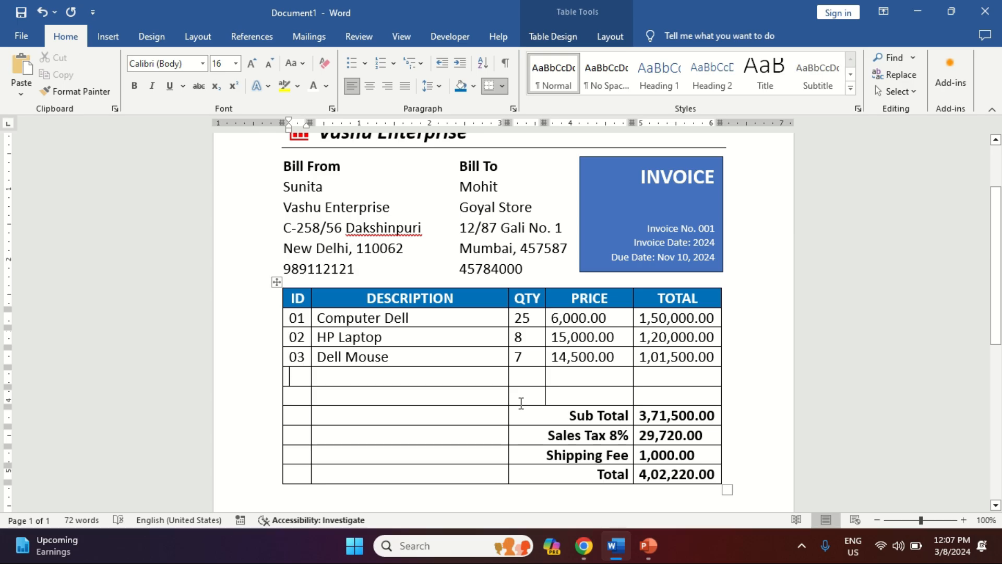
key(Down)
key(Down)
key(Down)
key(Down)
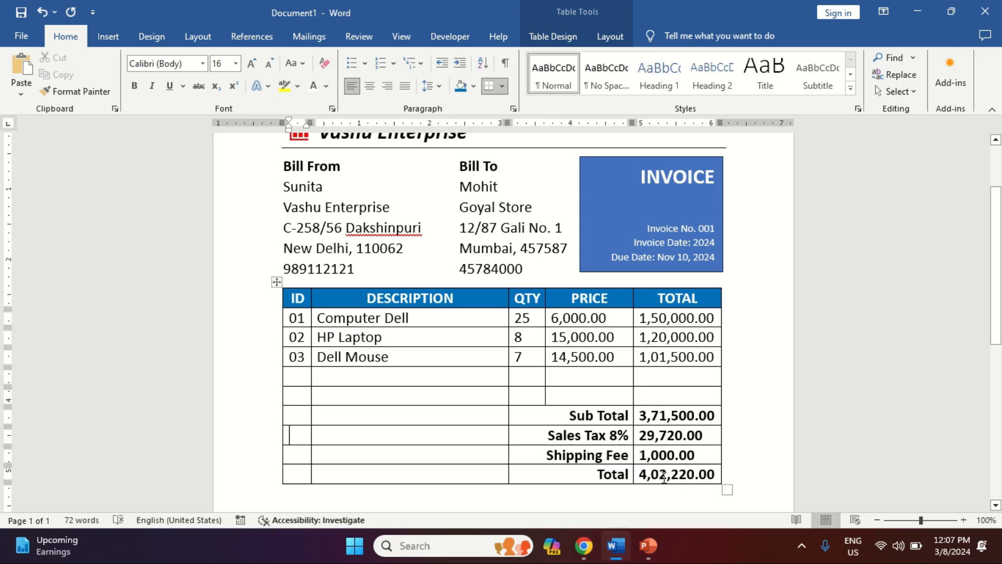
Step: Shade the Total amount cell blue
click(659, 474)
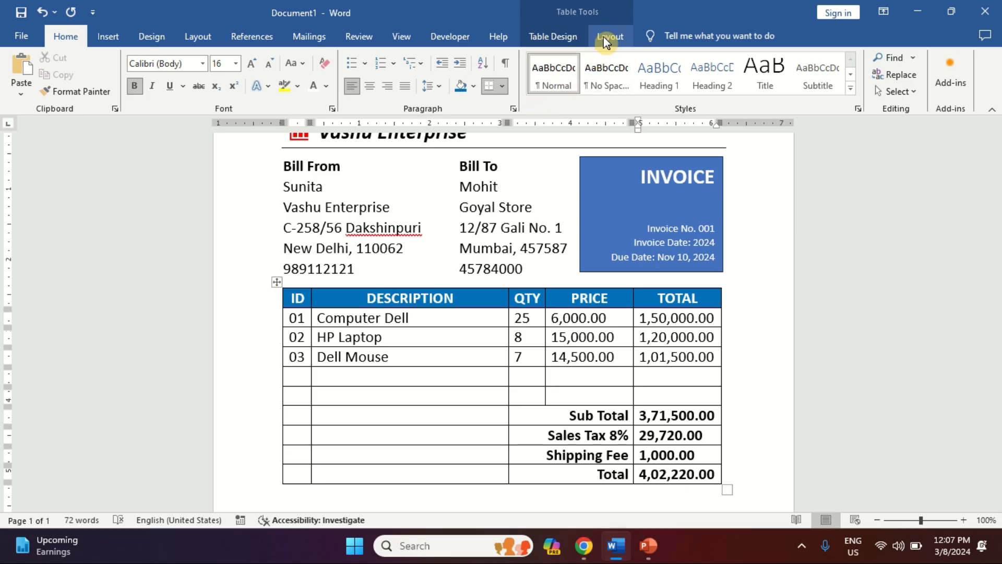
click(566, 37)
click(581, 63)
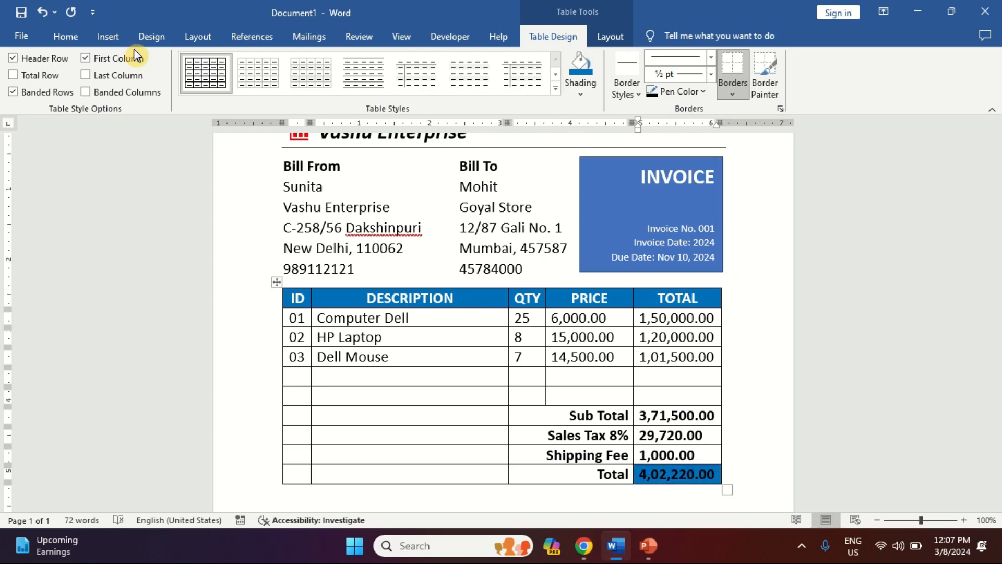
Step: Make the 4,02,220.00 Total amount text white to match the header row
key(ctrl+a)
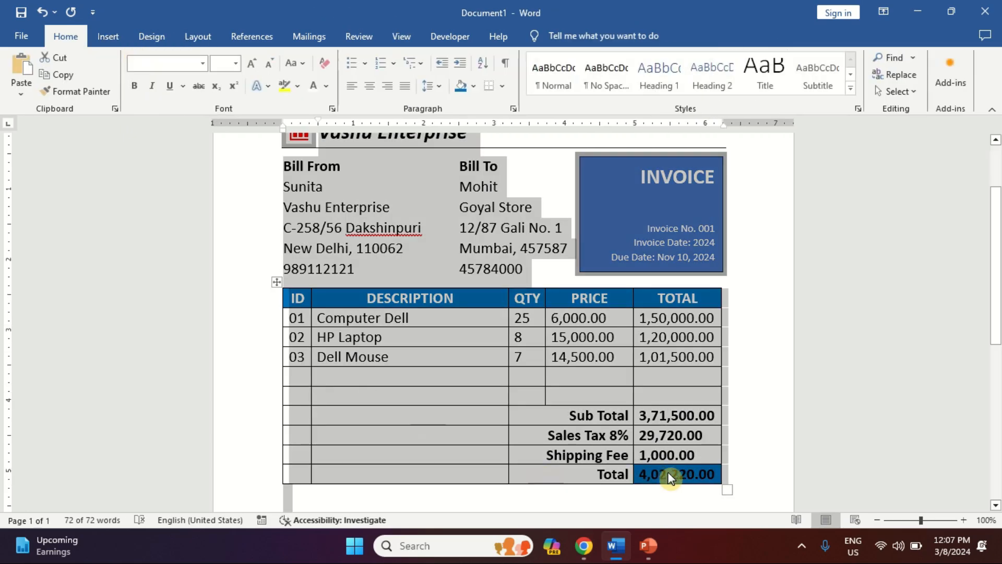
click(670, 476)
drag(640, 474, 670, 474)
key(shift+Right)
key(shift+Right)
key(shift+Right)
key(shift+Right)
key(shift+Right)
key(shift+Right)
key(shift+Right)
key(shift+Right)
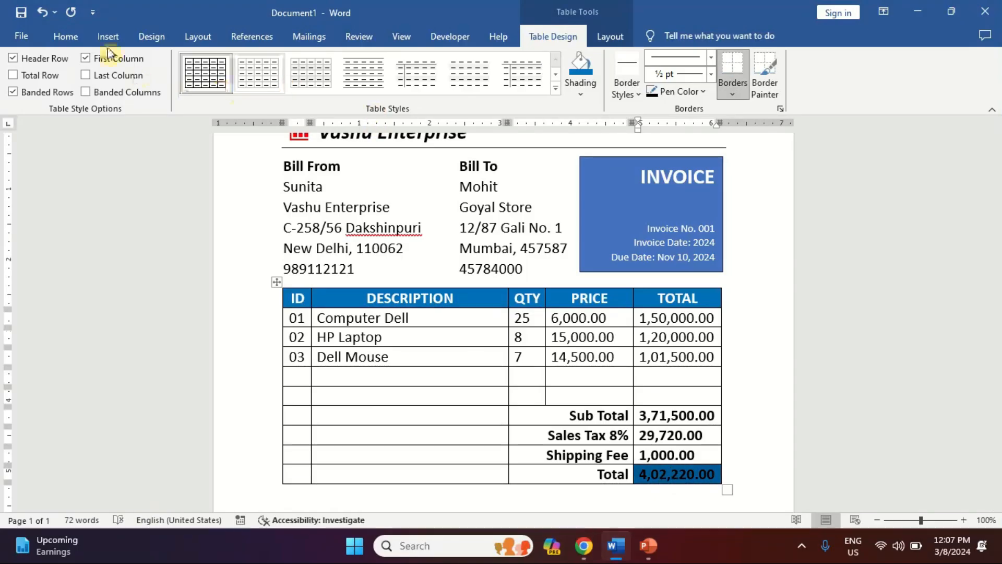
click(76, 40)
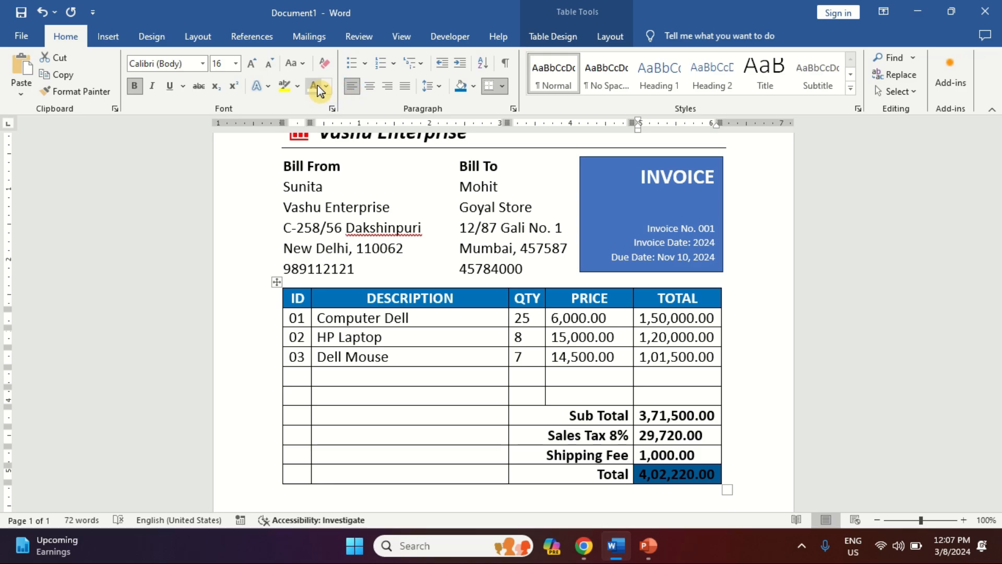
click(315, 87)
key(Up)
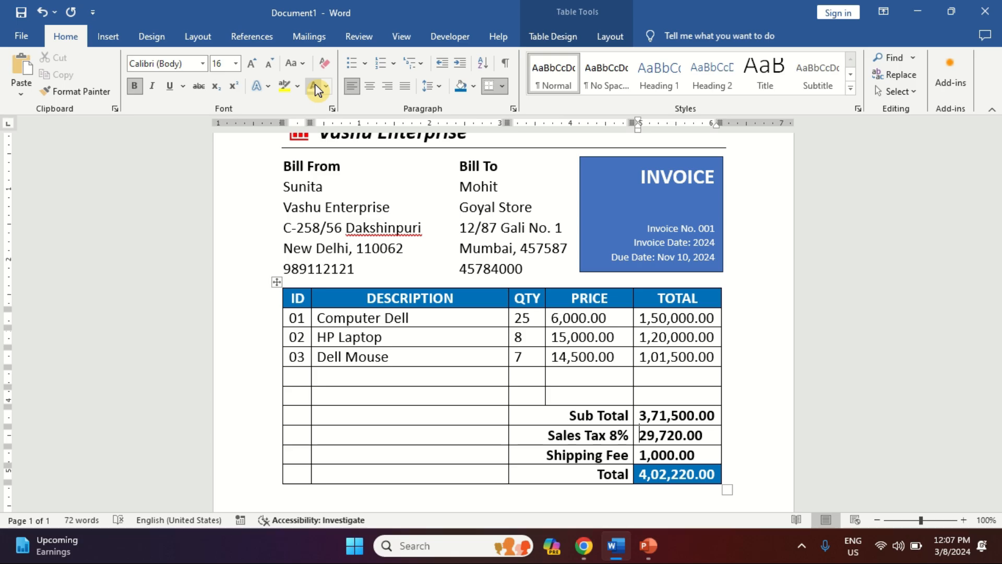
key(Left)
key(Left)
key(Left)
key(Left)
key(Left)
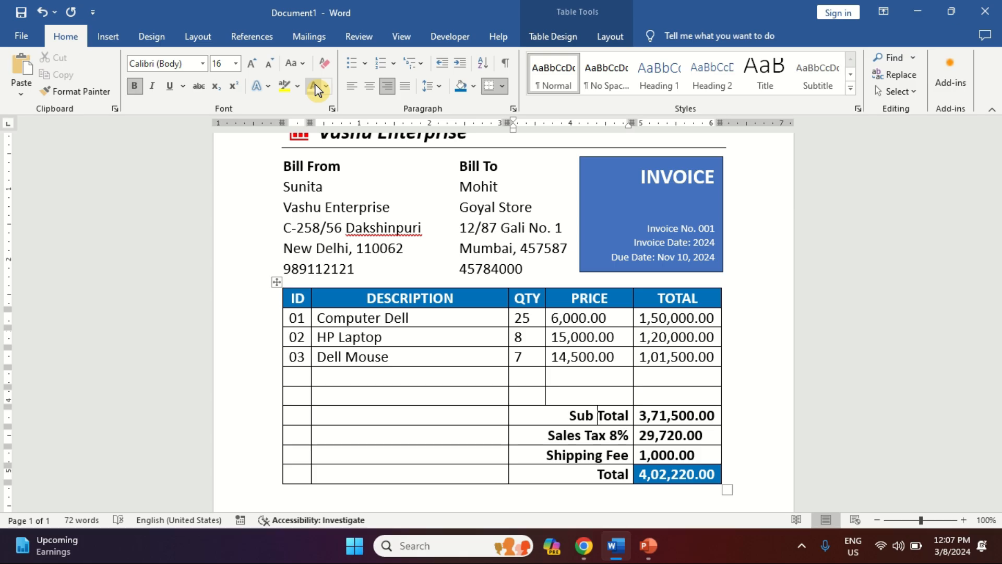
key(Up)
key(Up)
key(Up)
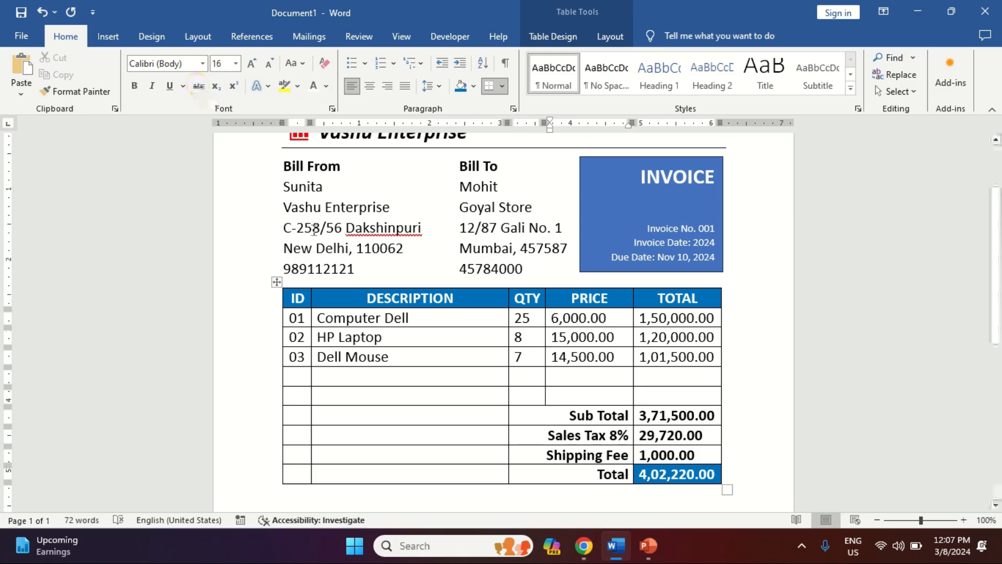
Step: Apply All Borders to the whole invoice table with a blue 1½ pt pen
click(276, 282)
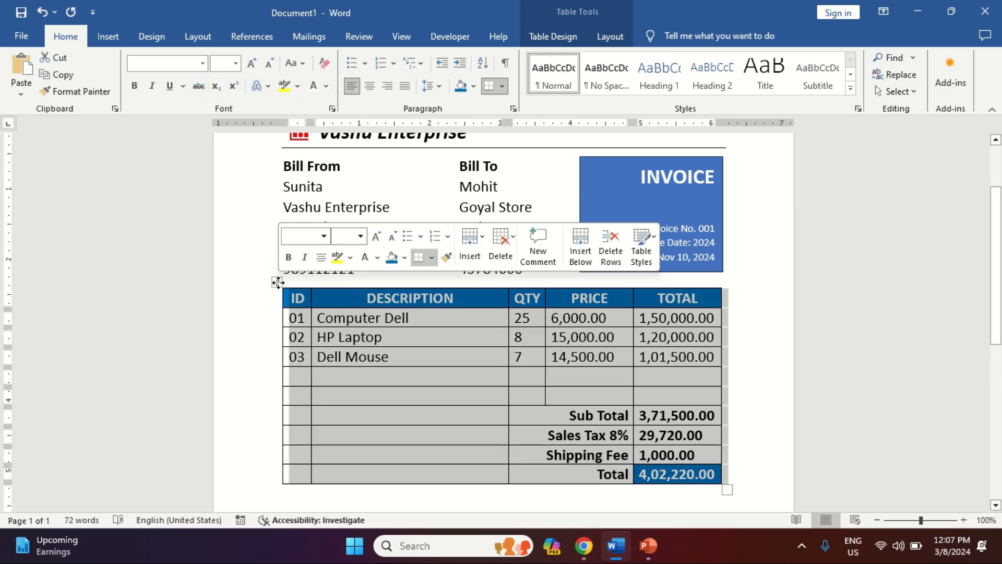
click(610, 37)
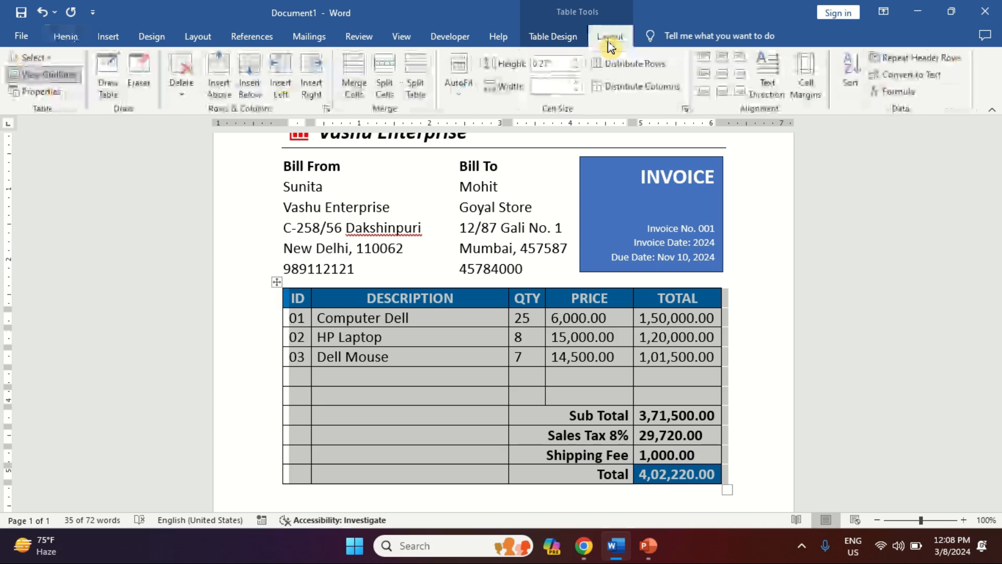
click(561, 38)
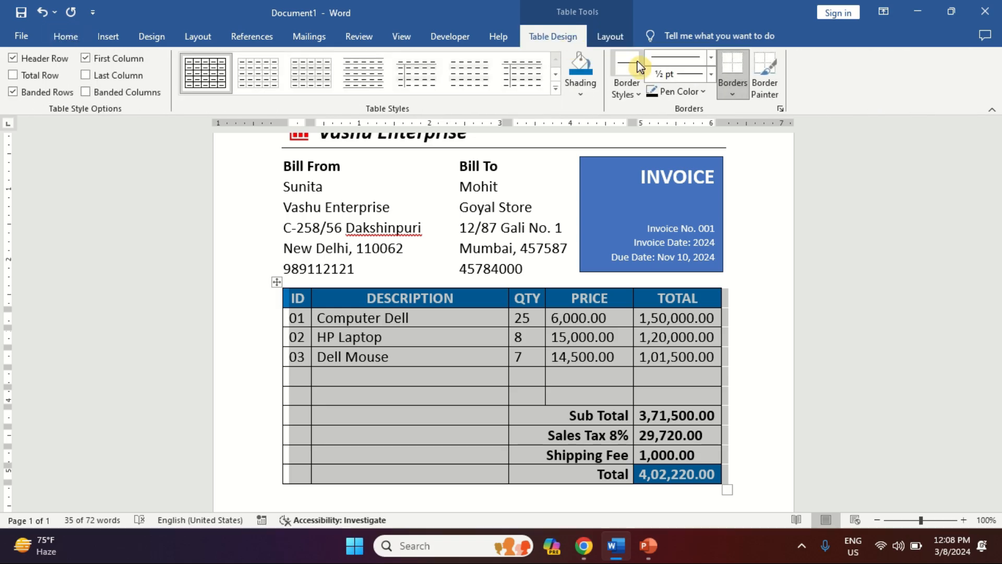
click(703, 94)
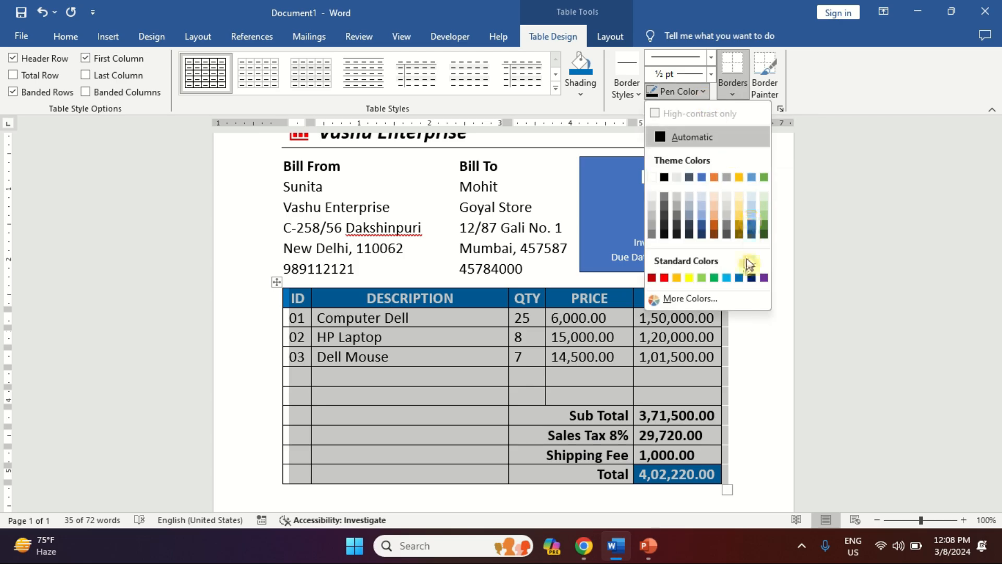
click(739, 278)
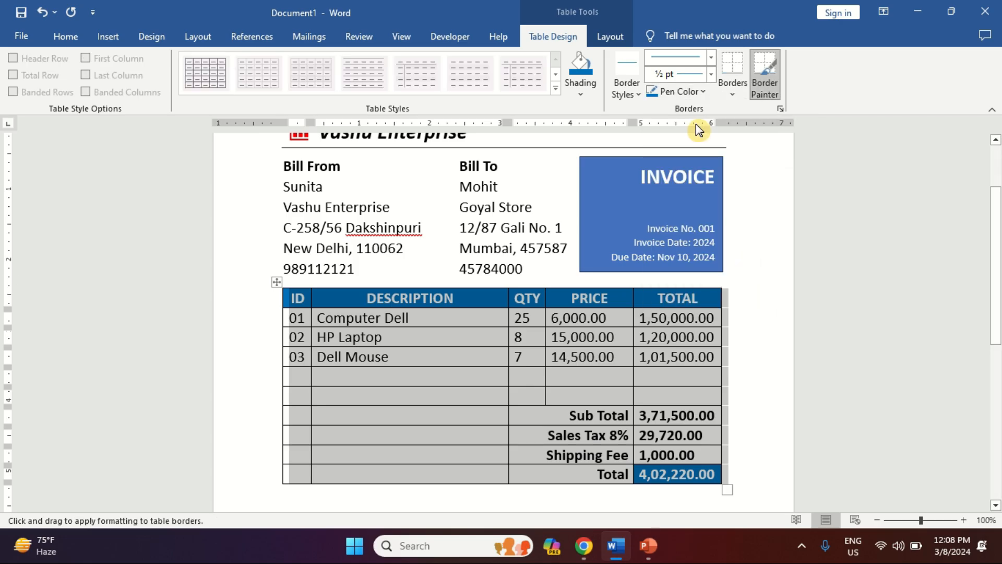
click(711, 76)
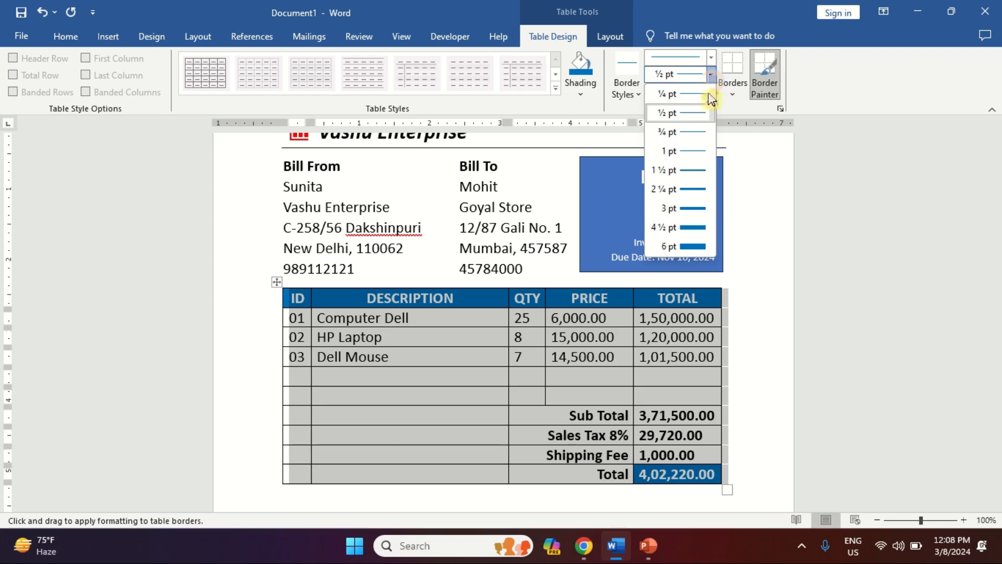
click(699, 176)
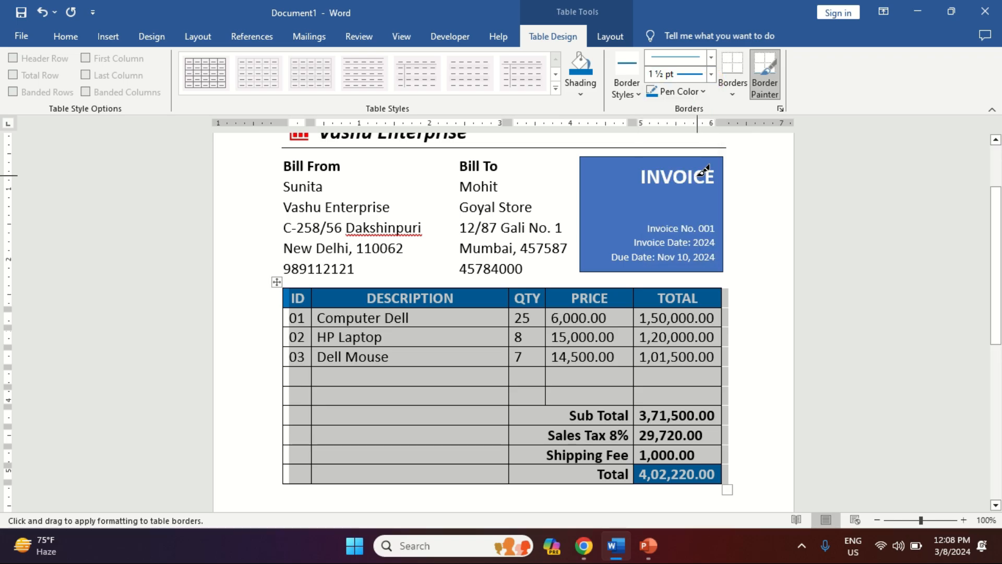
click(737, 92)
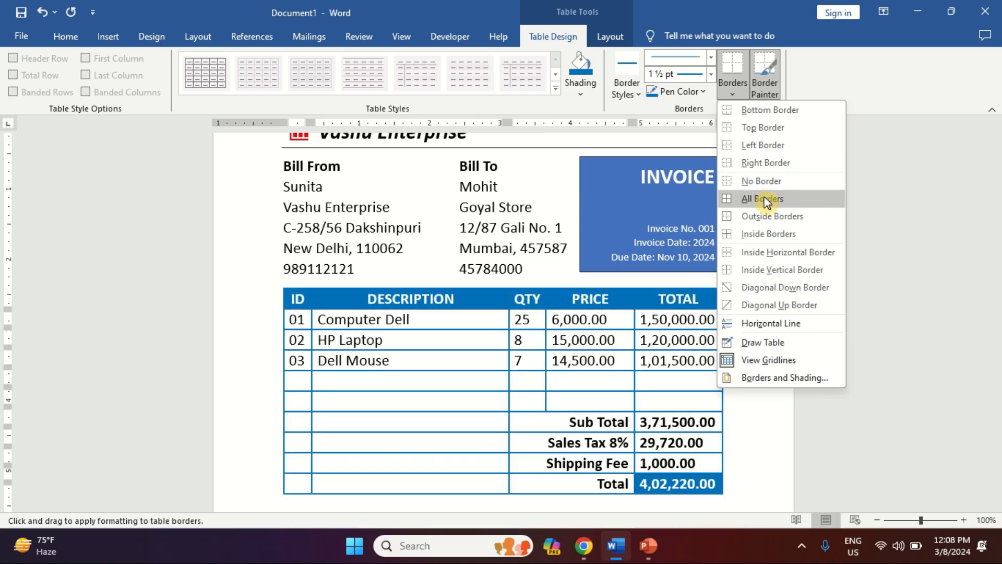
click(766, 200)
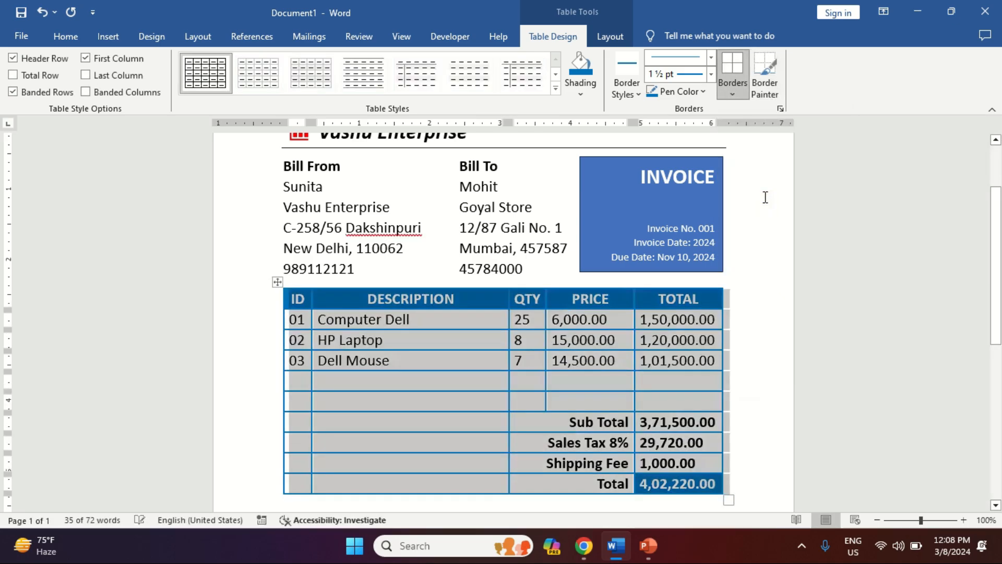
click(596, 359)
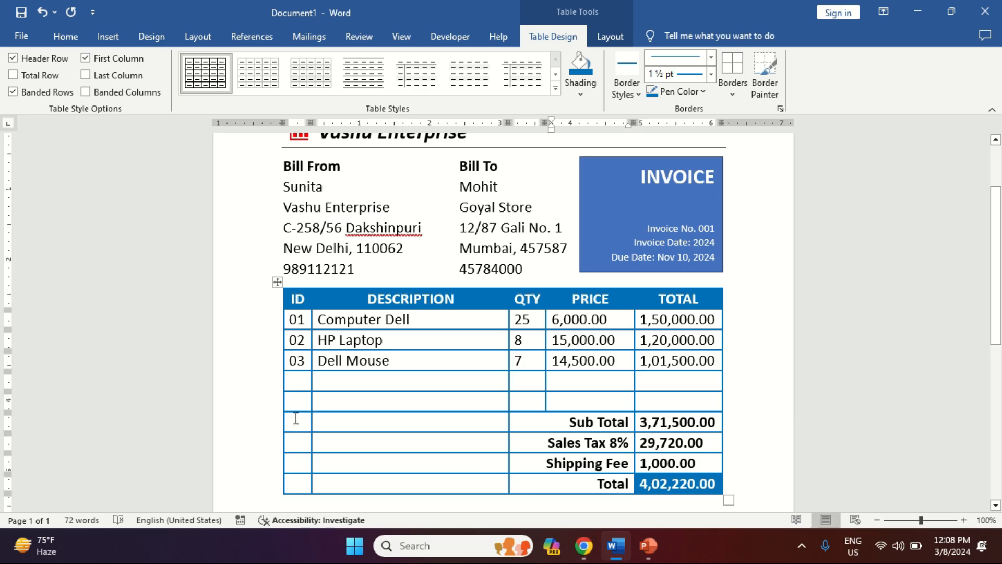
Step: Set No Border on the blank cells beside the total labels and turn off View Gridlines
drag(296, 418, 571, 485)
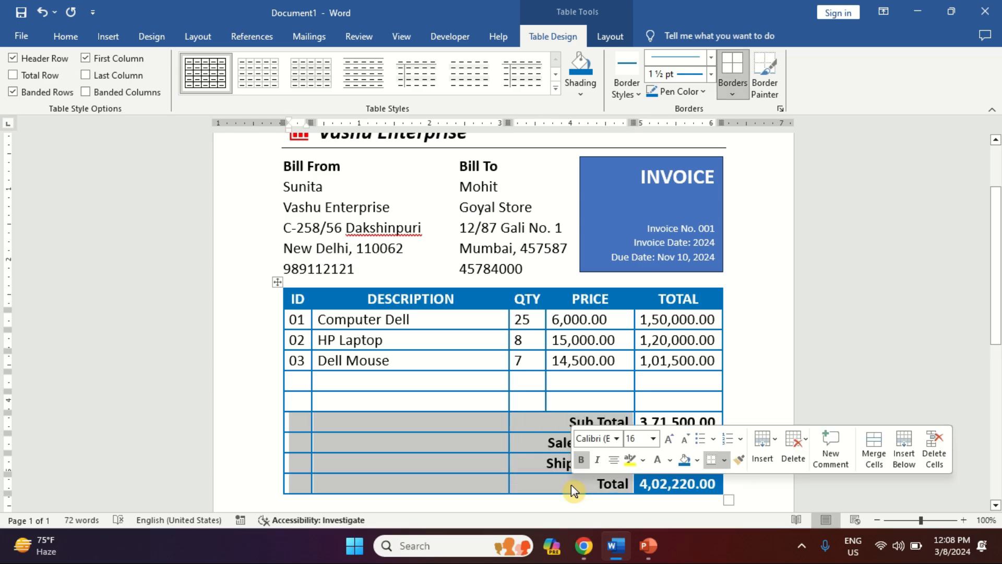
click(734, 94)
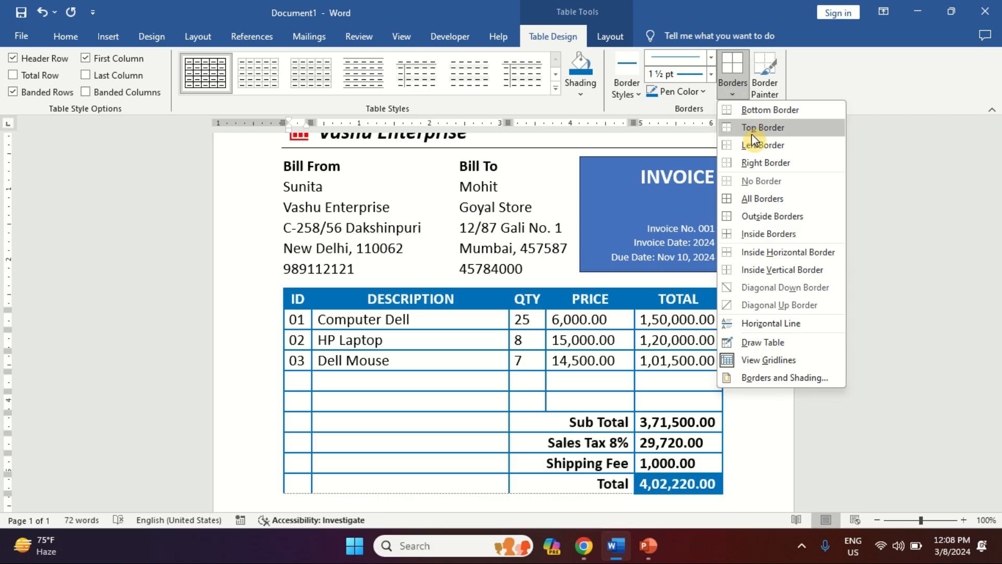
click(760, 181)
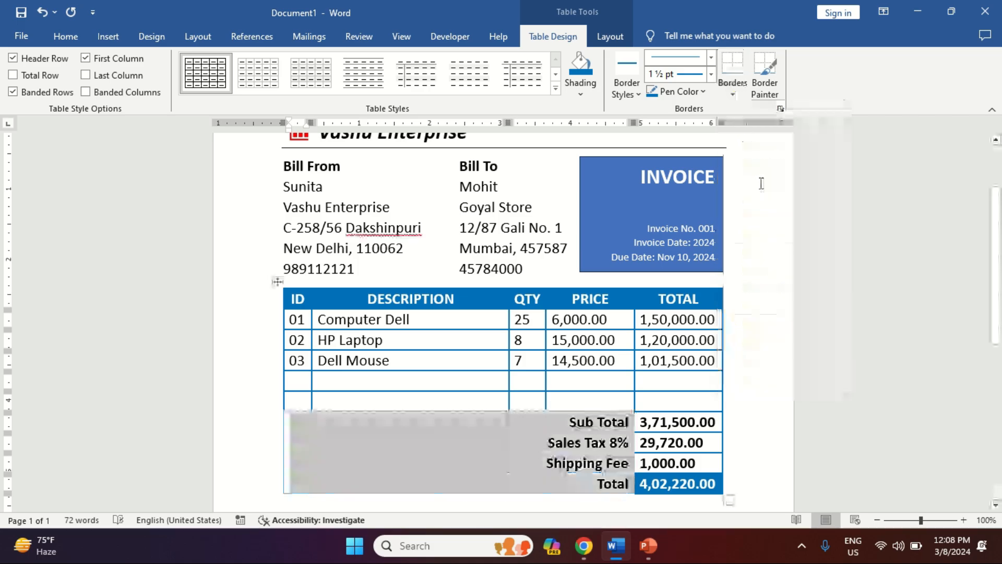
click(527, 401)
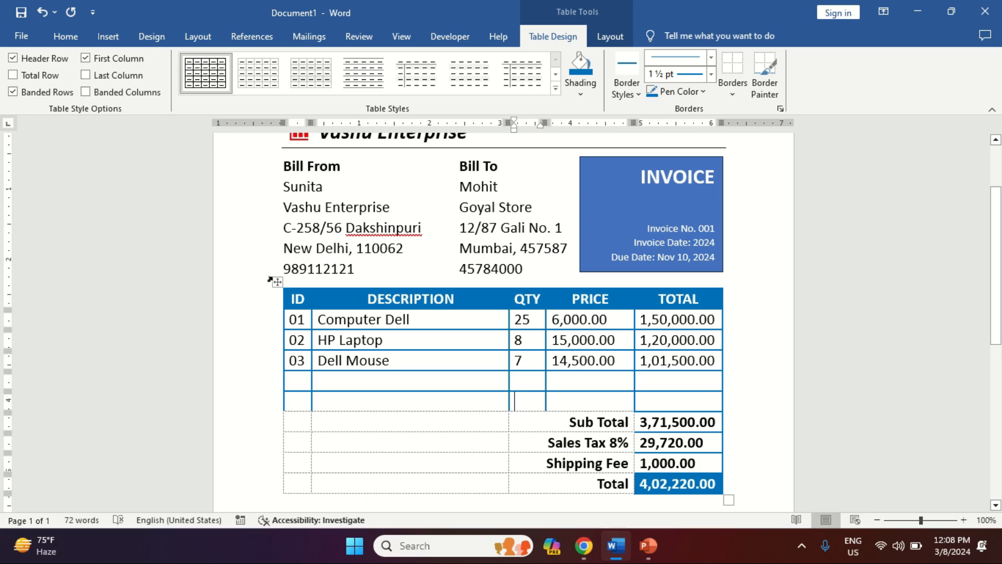
click(611, 38)
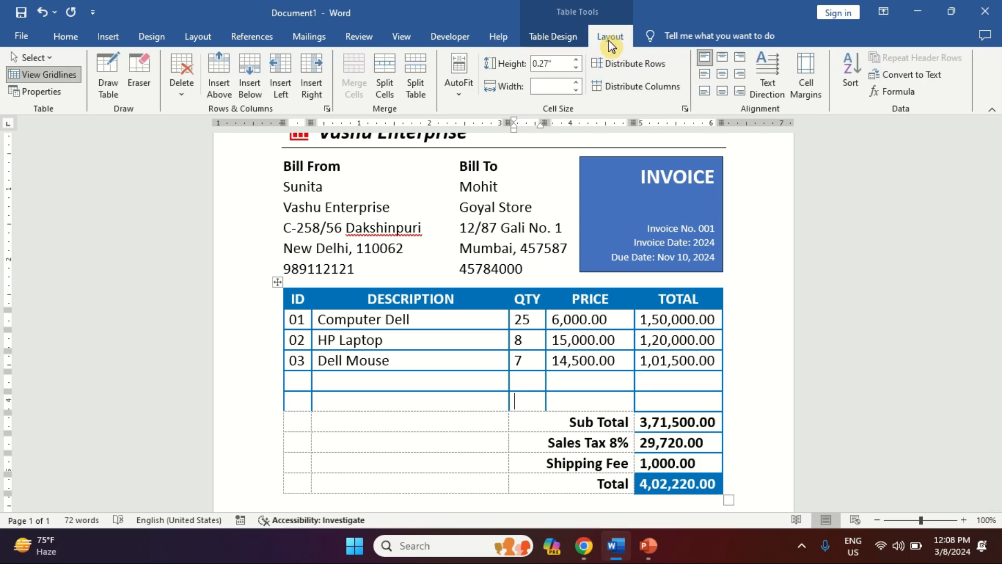
click(50, 74)
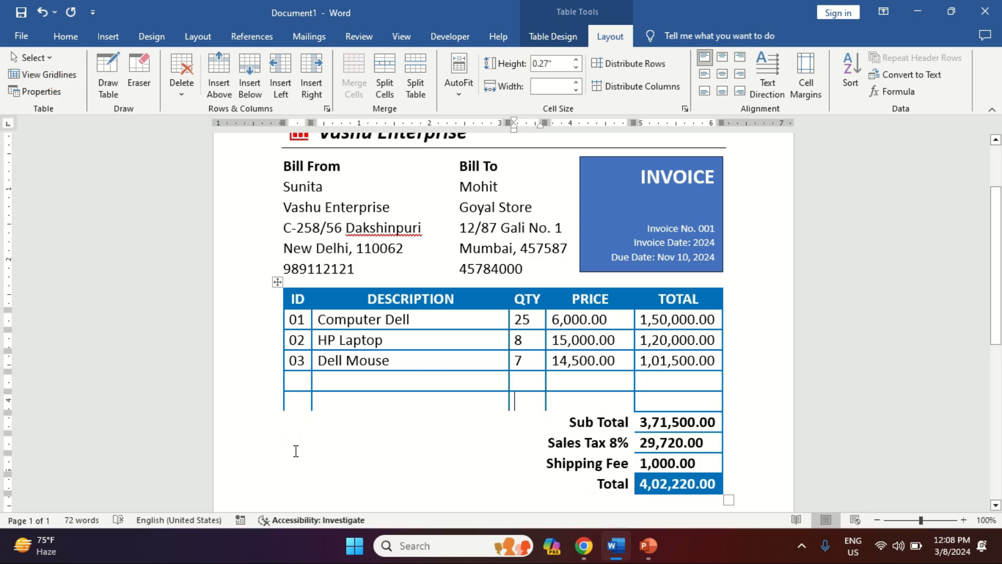
Step: Add a blue bottom border to the last empty item row
drag(294, 400, 614, 407)
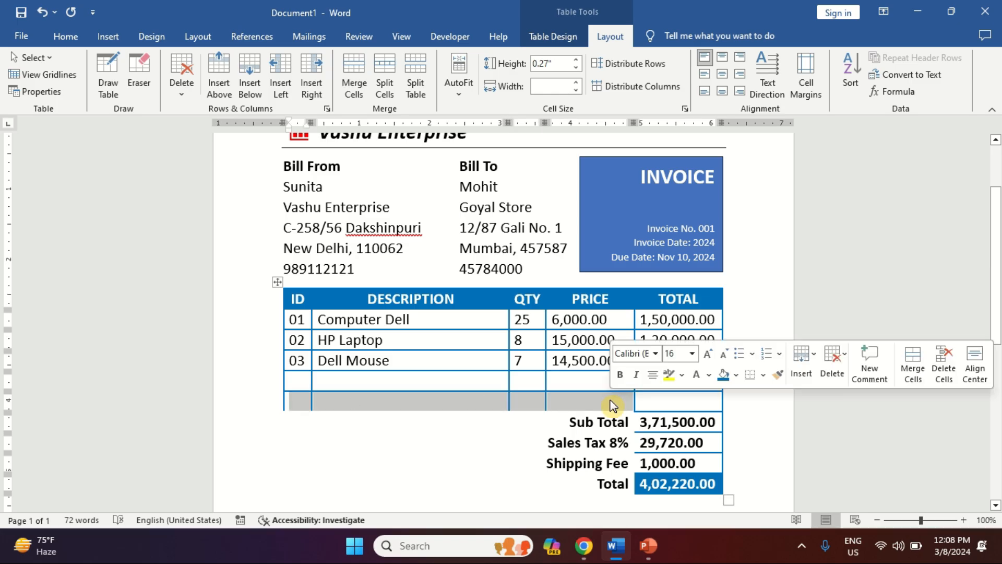
click(582, 48)
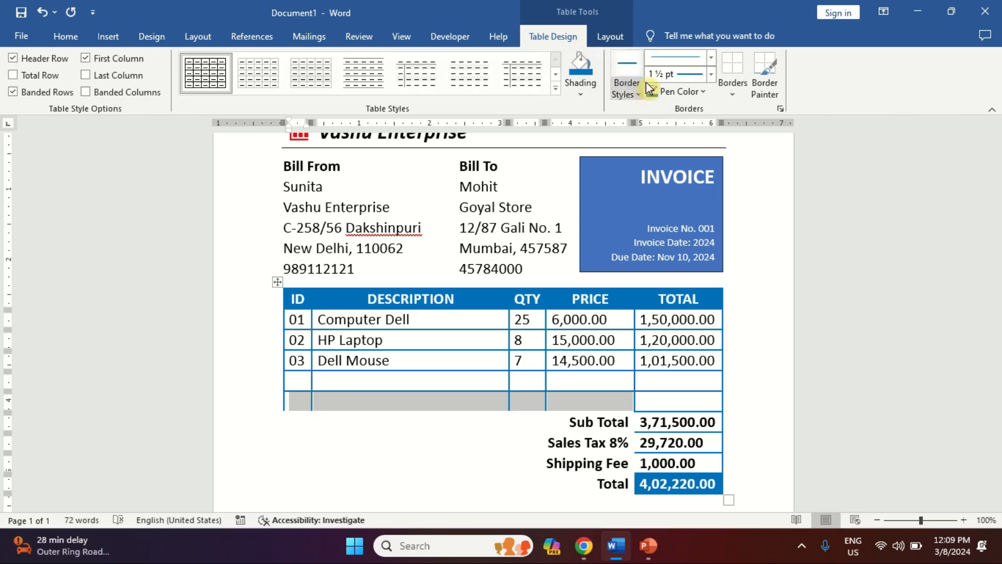
click(732, 94)
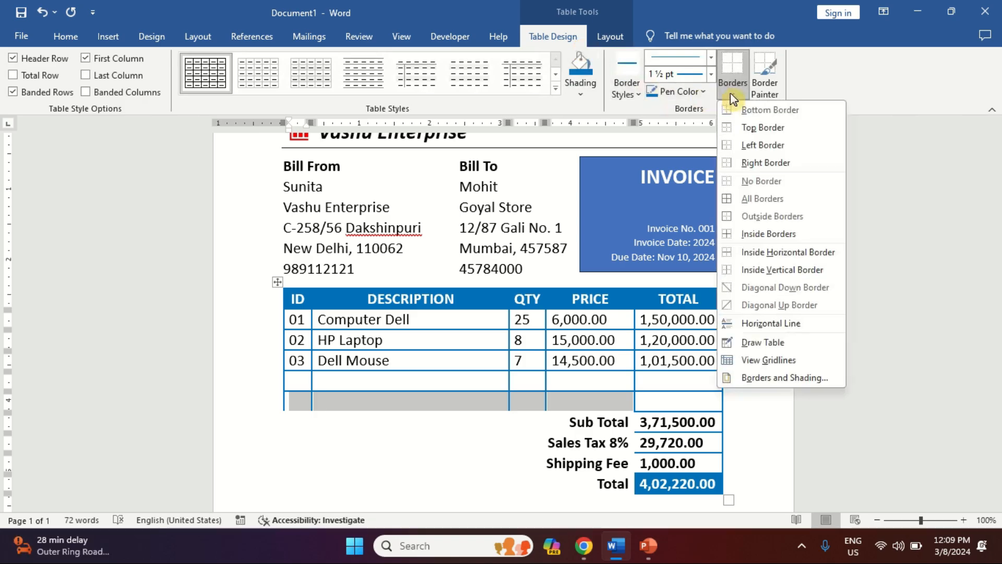
click(761, 112)
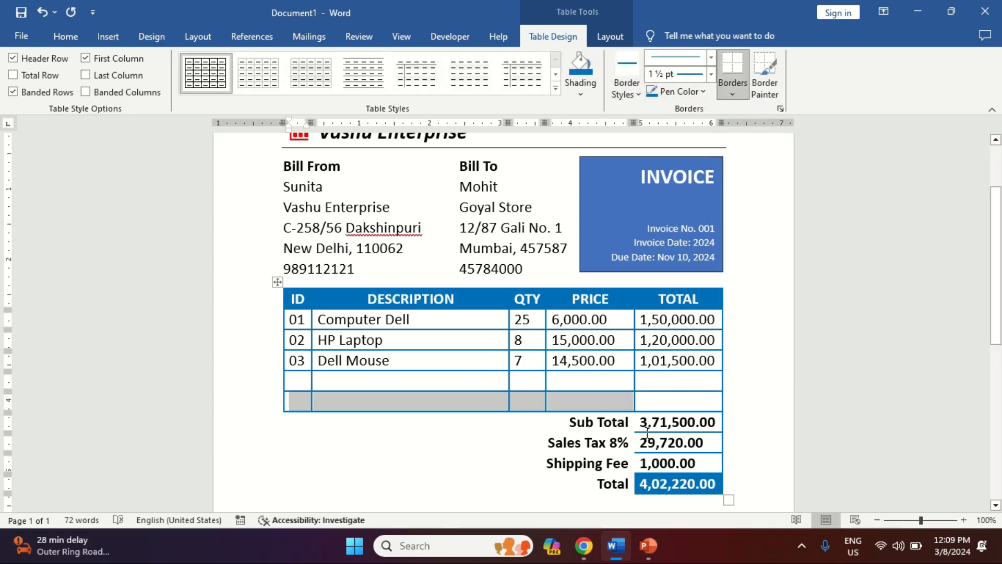
Step: Add a blue left border to the total amount cells
drag(667, 421, 674, 463)
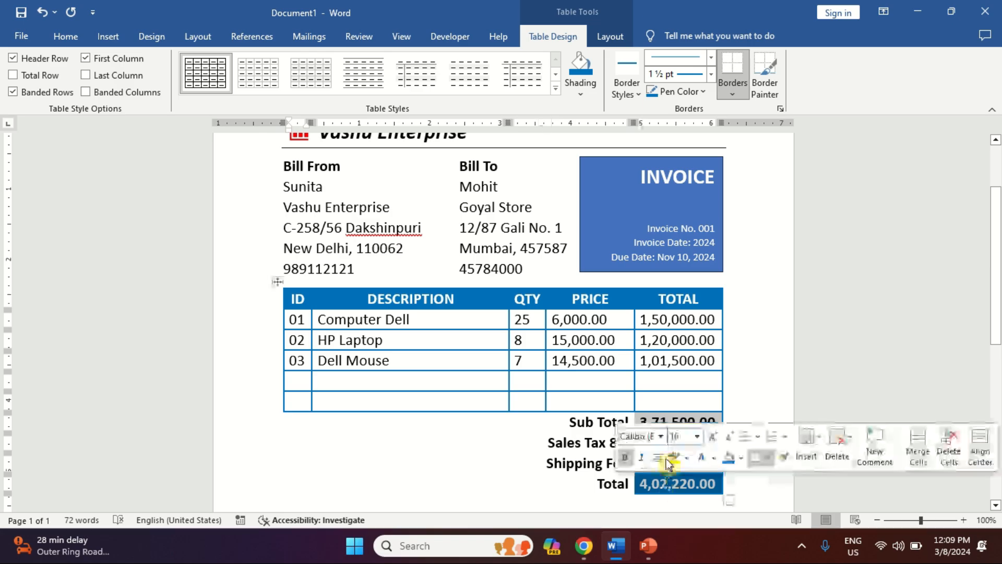
click(735, 95)
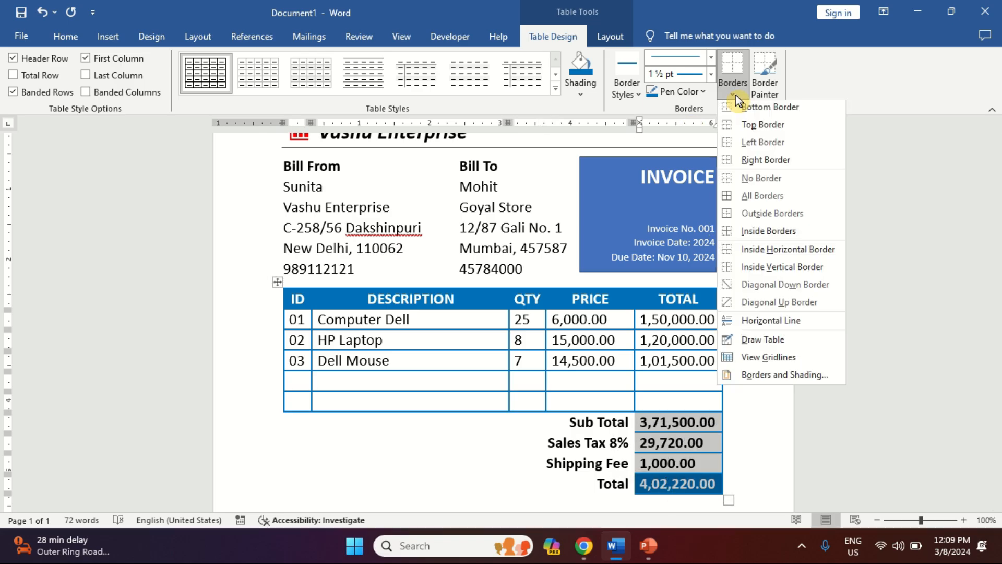
click(756, 148)
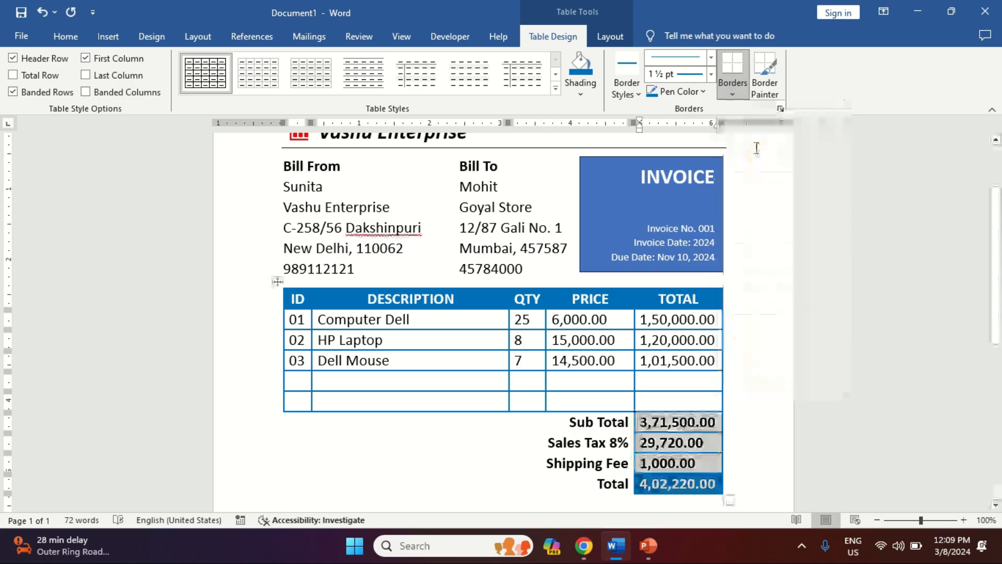
click(655, 374)
key(Down)
key(Down)
key(Down)
key(Down)
key(Down)
key(Down)
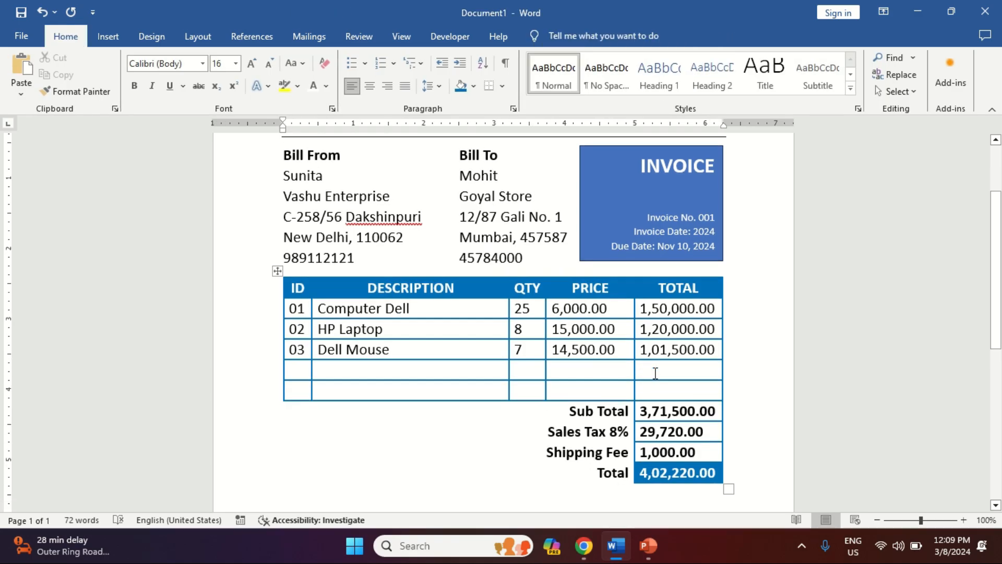
Step: Export the invoice to Documents as Vashu Enterprise.pdf, set to open after publishing
key(F12)
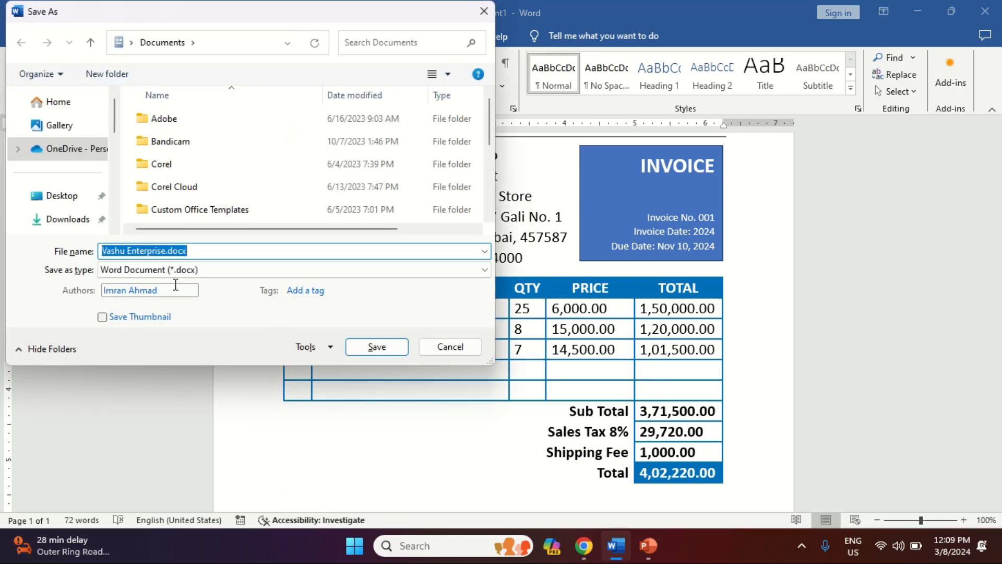
key(Tab)
key(p)
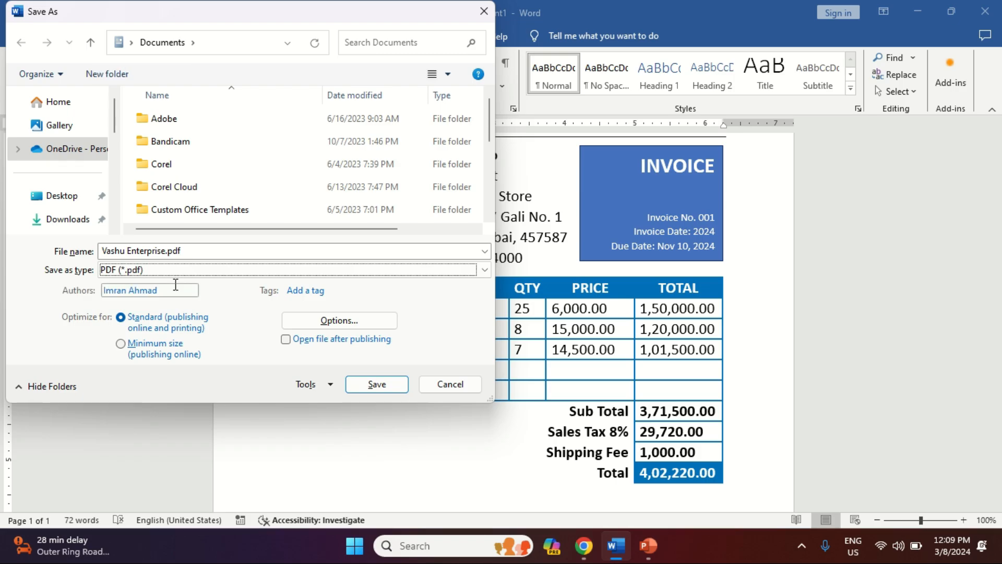
click(286, 339)
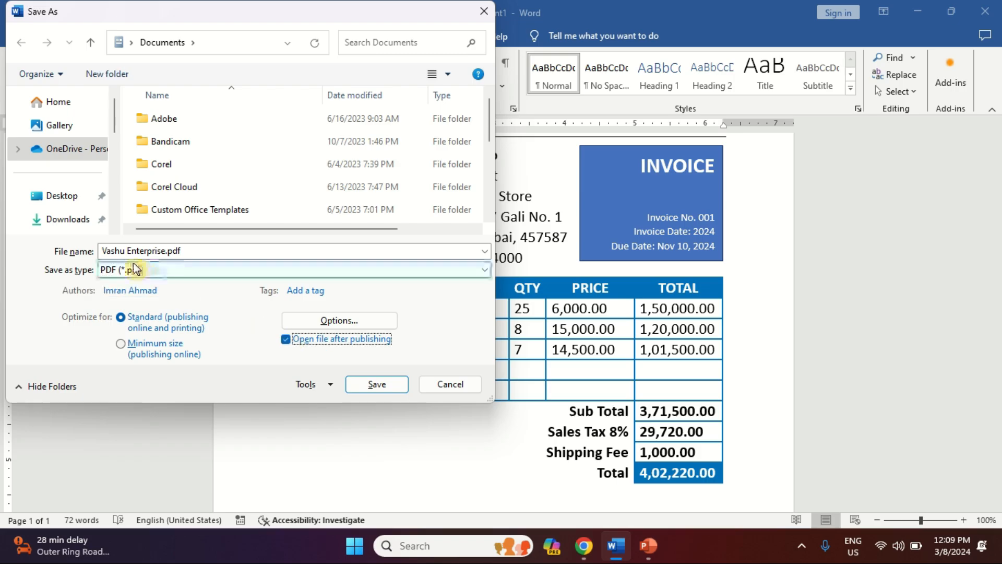
click(377, 384)
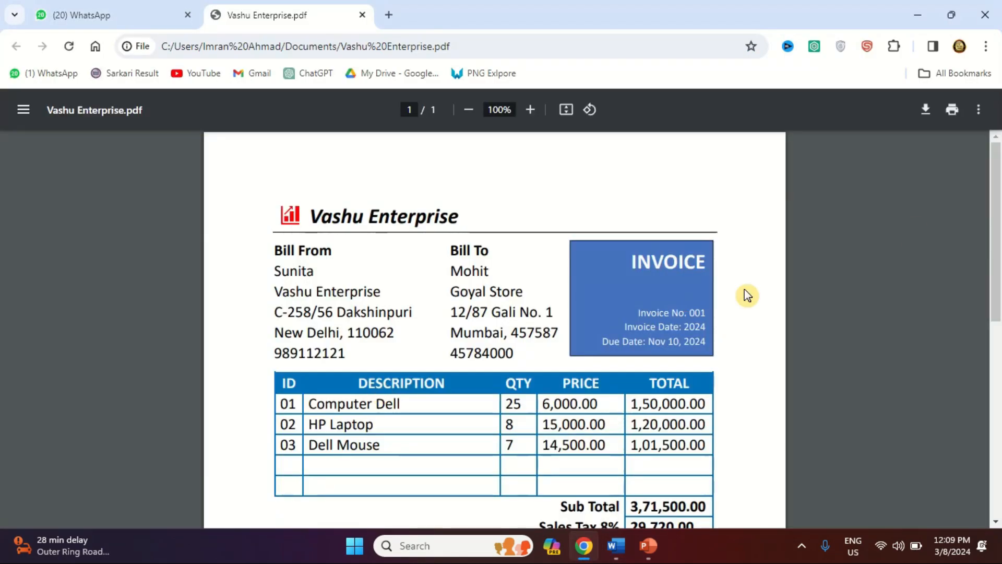
Step: Scroll down the PDF in Chrome to check the totals through the 4,02,220.00 Total
drag(999, 225, 993, 256)
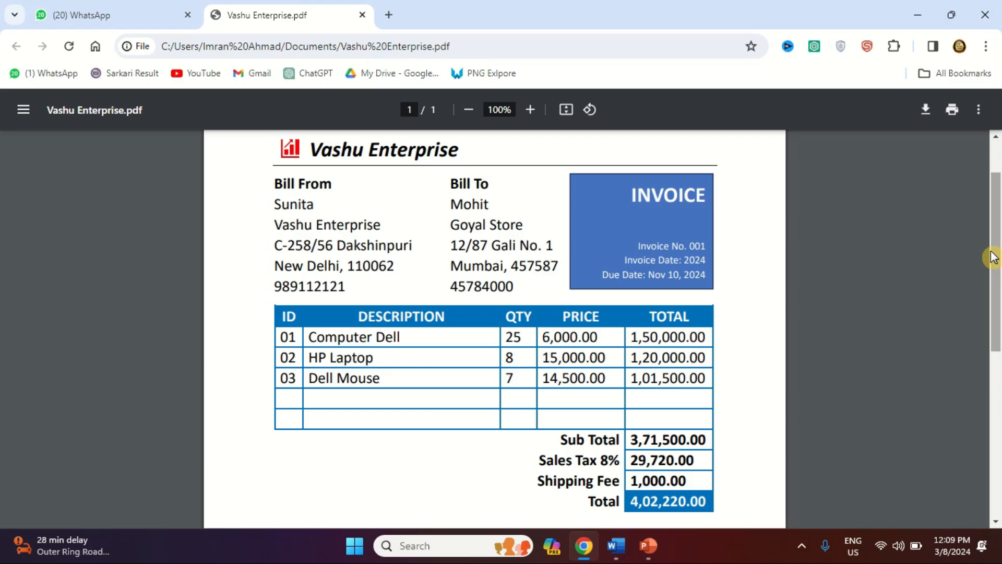